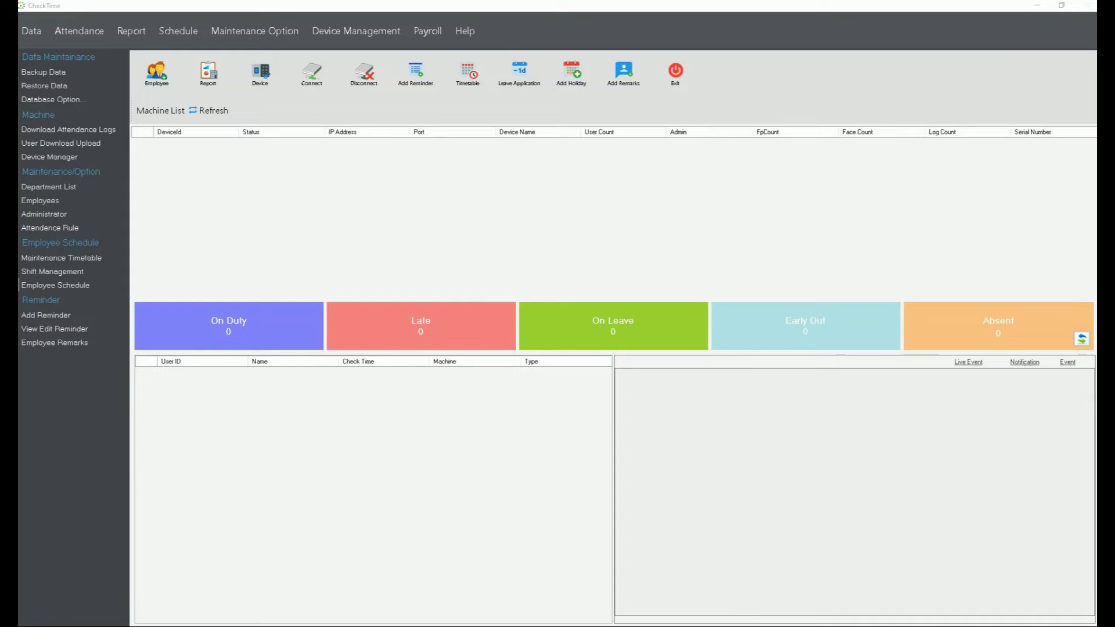
Delete the admin shift, leaving fixed shifts AD-01 through AD-06HALF
click(80, 263)
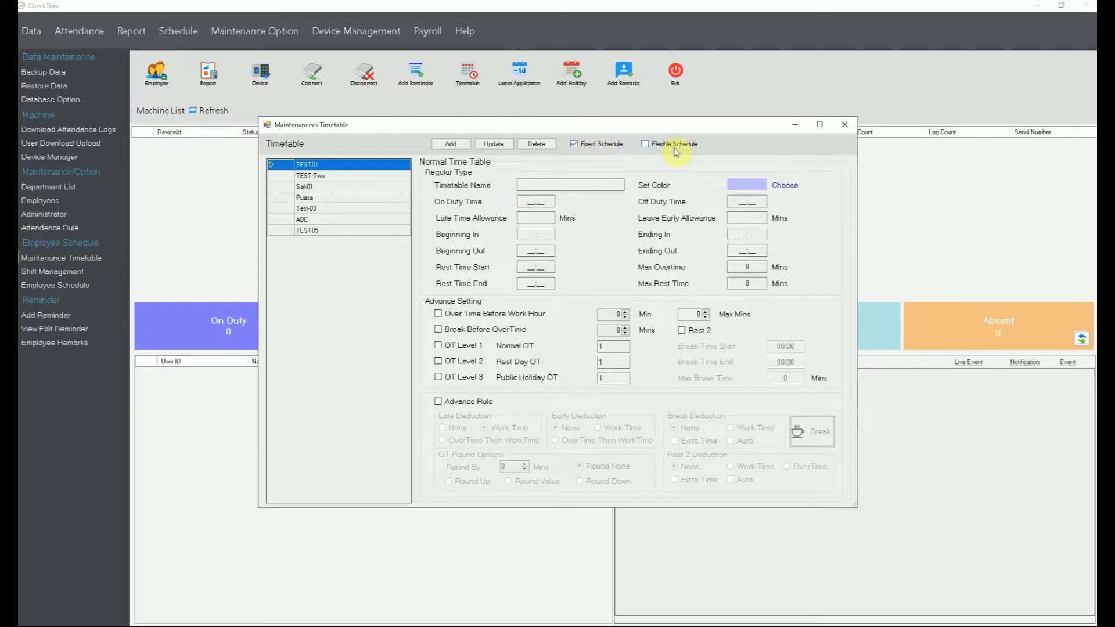
click(844, 125)
click(43, 272)
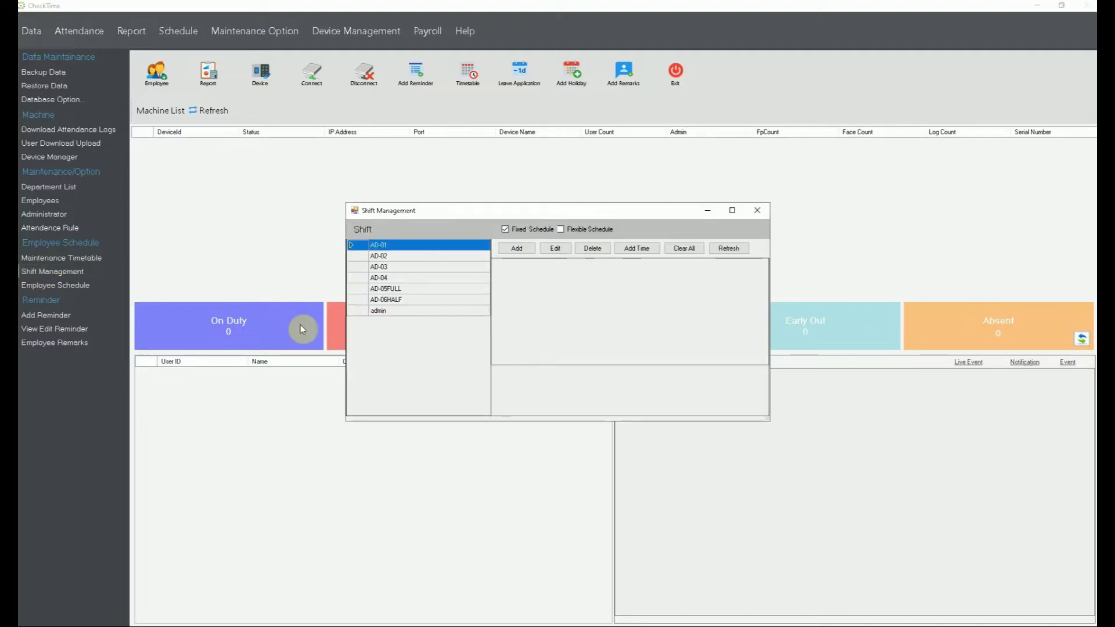
click(353, 311)
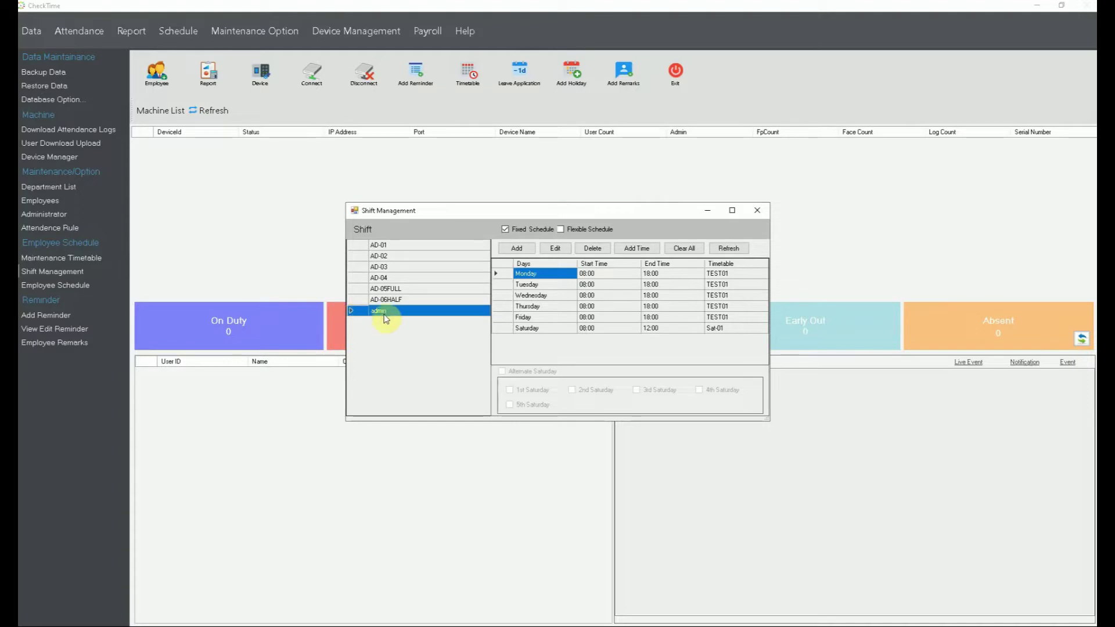
click(591, 230)
click(505, 229)
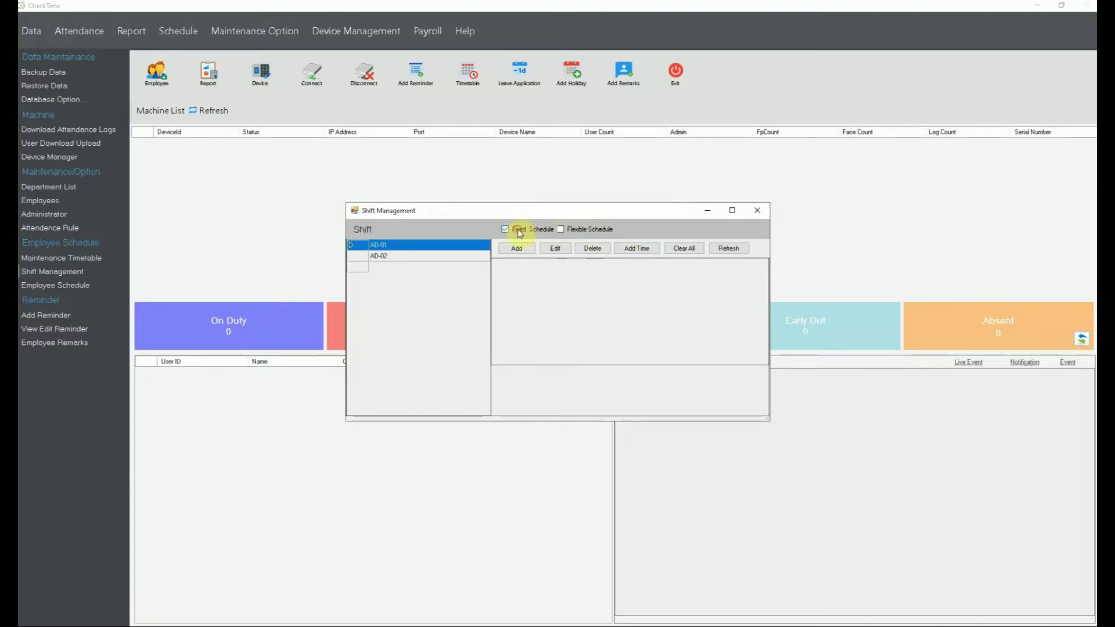
click(356, 310)
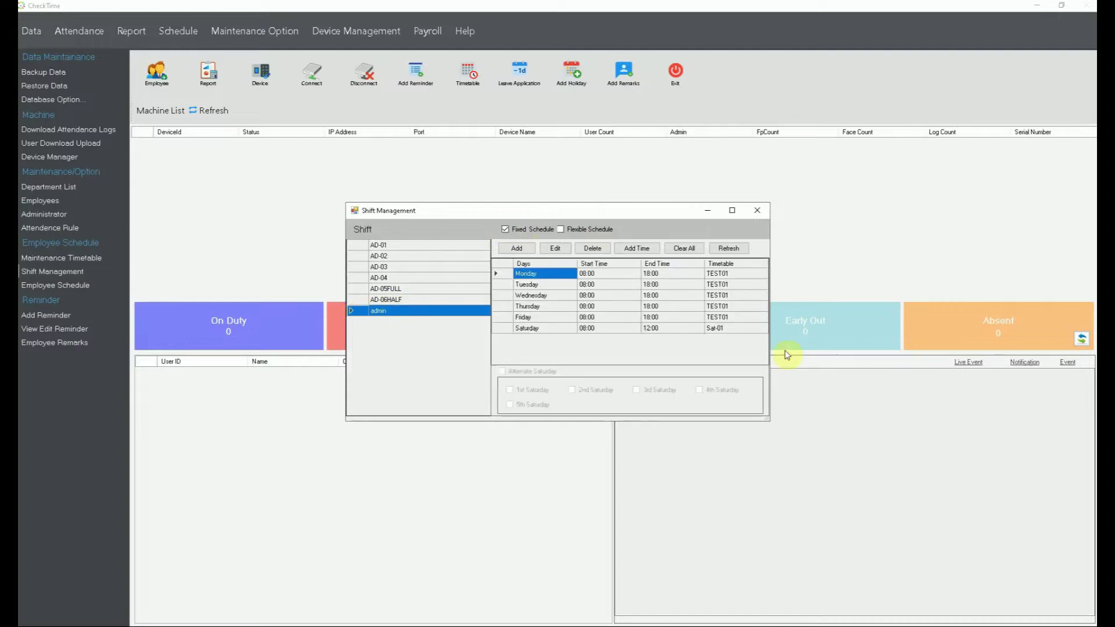
click(596, 250)
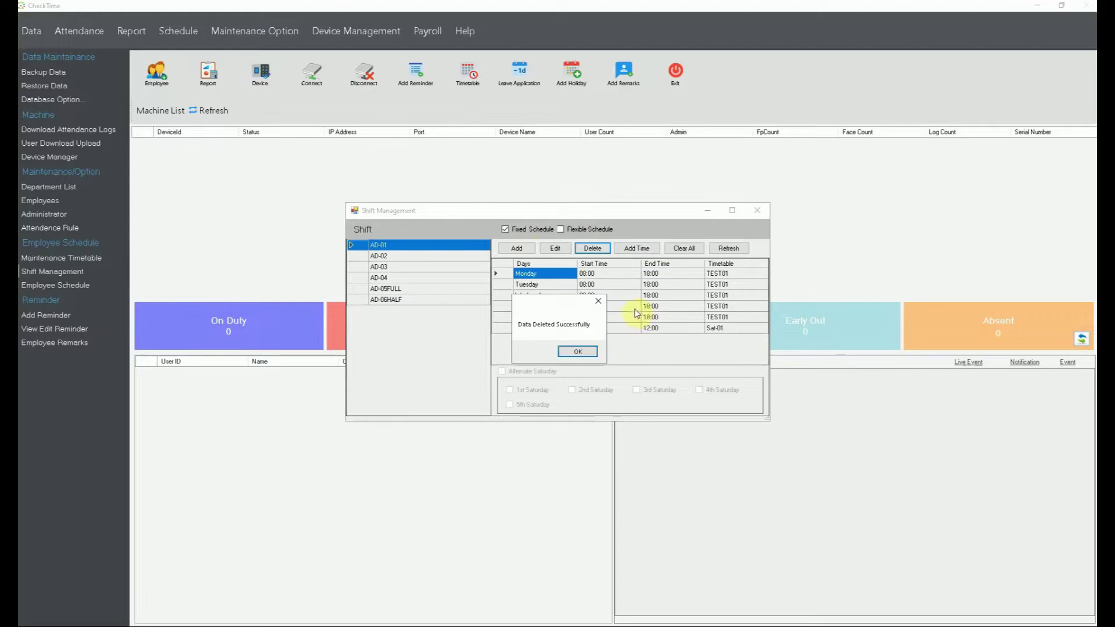
click(578, 348)
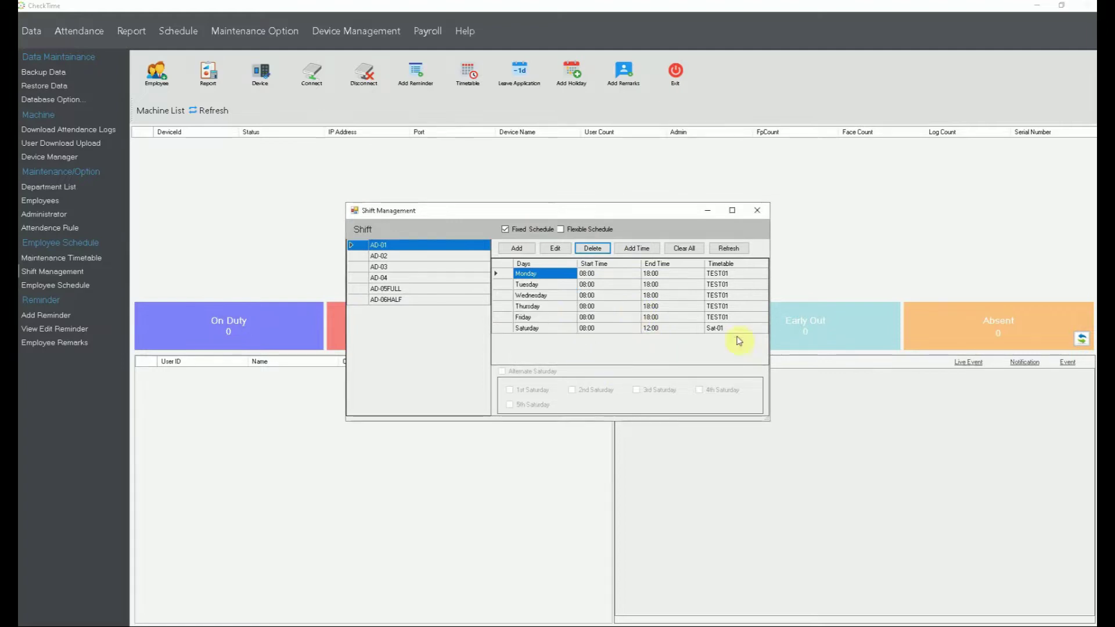
Add a fixed-schedule shift named 'admin' with a start date and save it
click(514, 248)
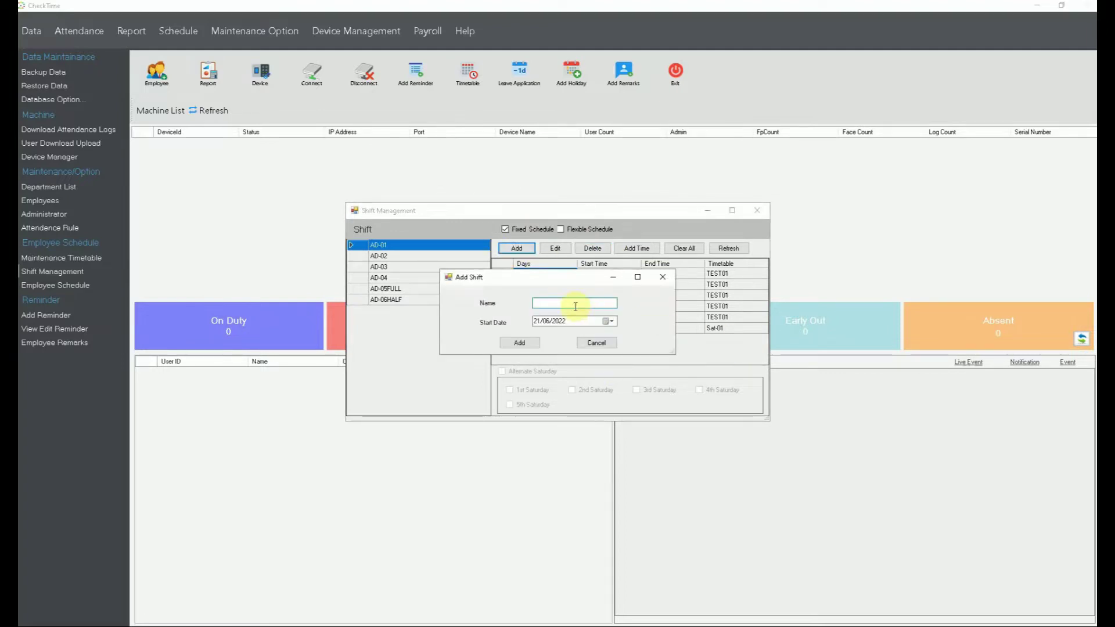
text(admin)
click(537, 323)
text(1)
click(518, 343)
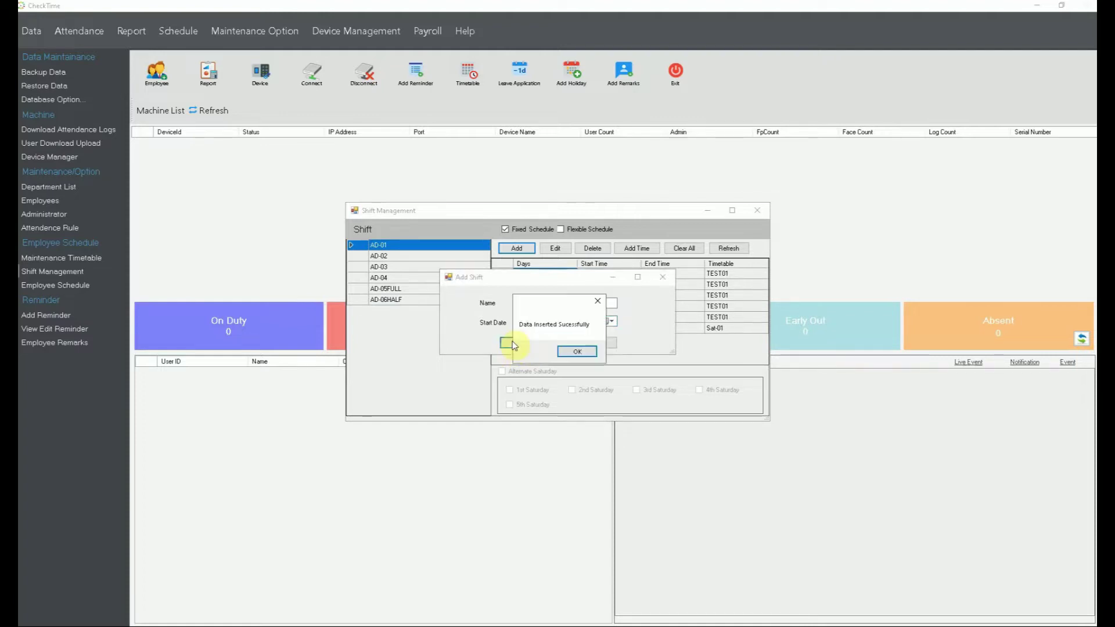
click(567, 352)
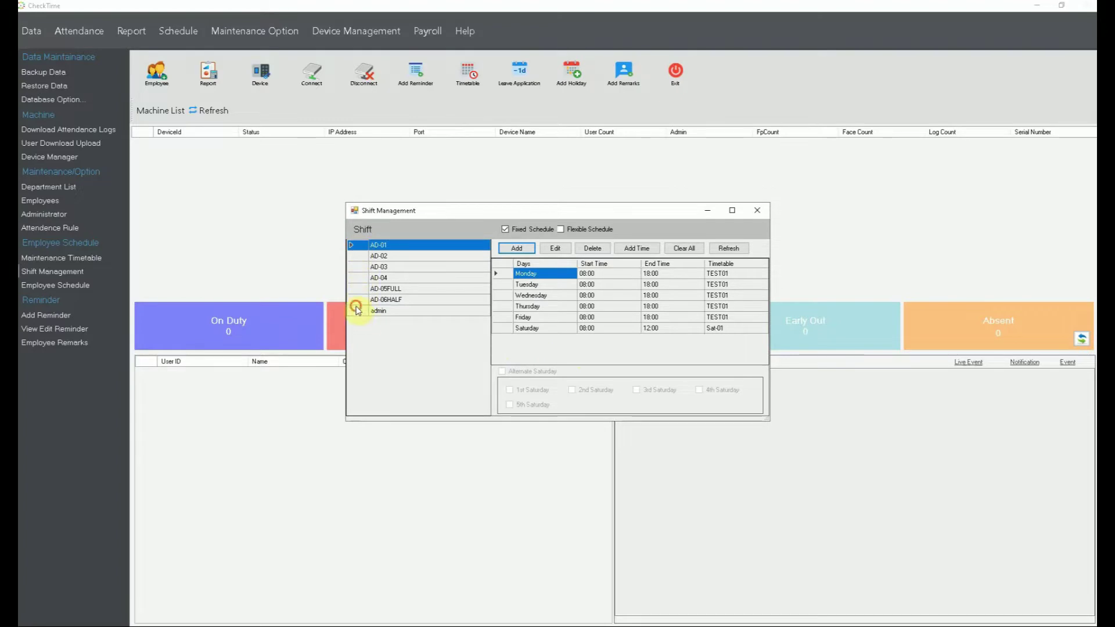
Give the admin shift the TEST01 timetable for Monday to Friday
click(356, 309)
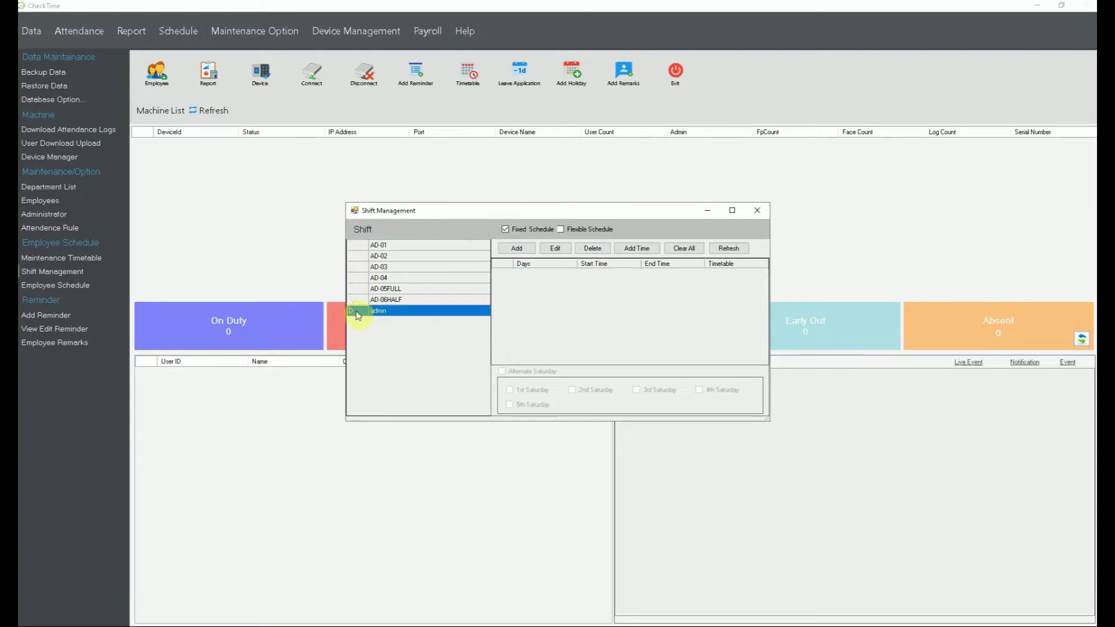
click(650, 248)
click(585, 323)
click(585, 312)
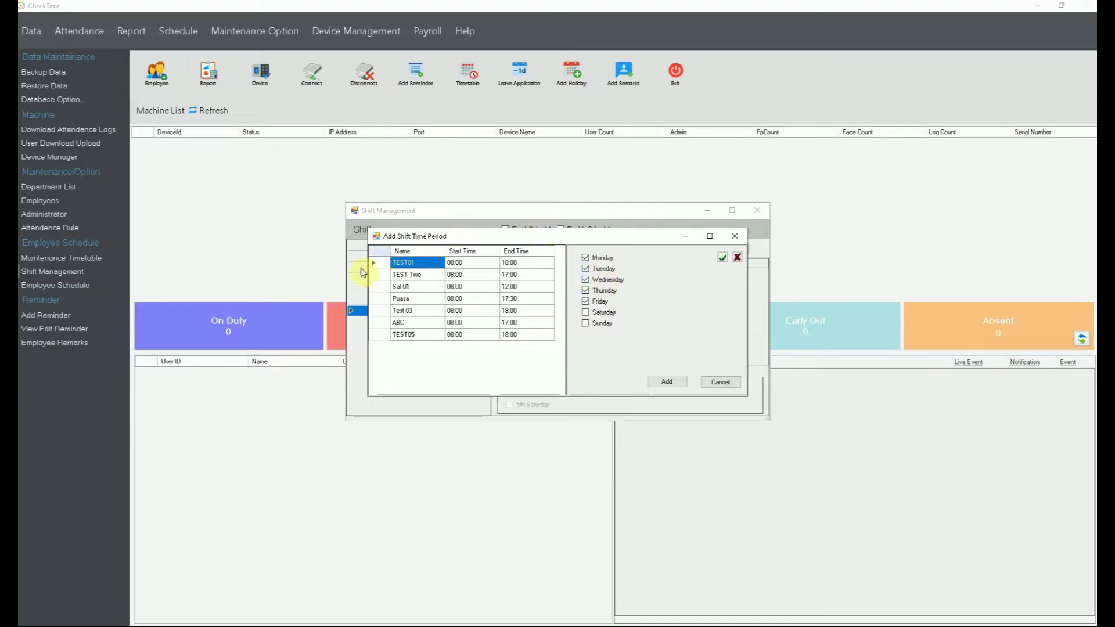
click(382, 261)
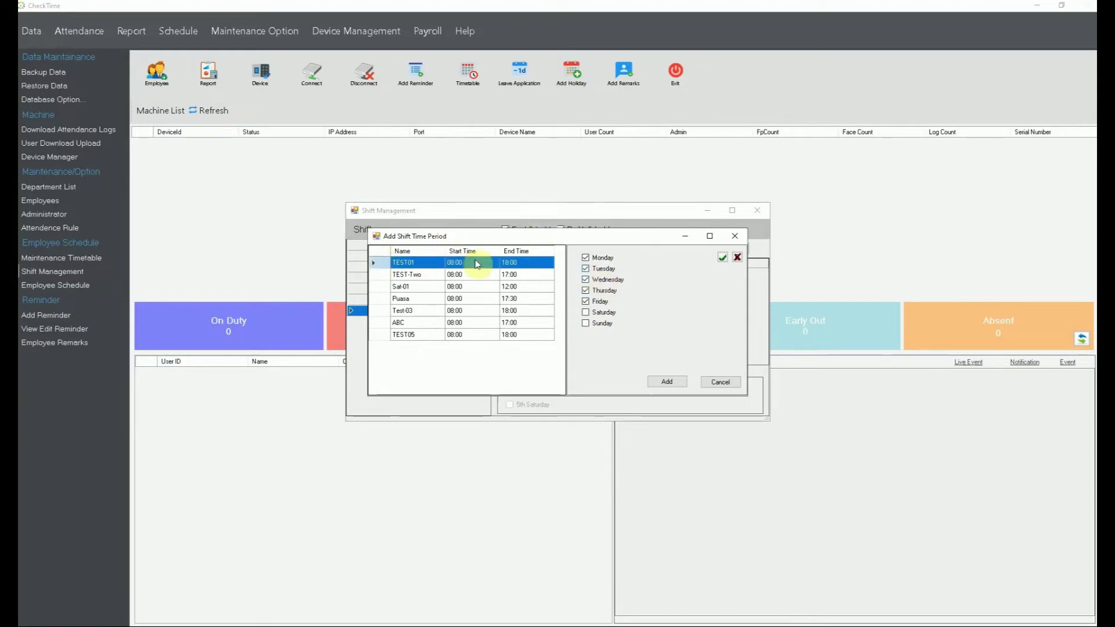
click(667, 382)
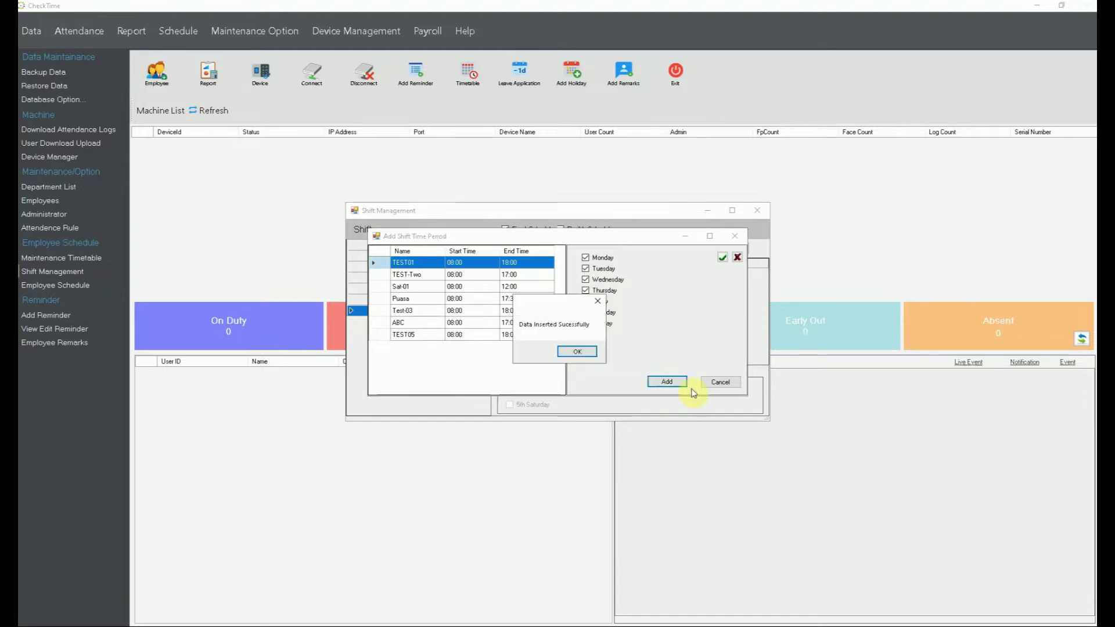
click(578, 351)
Add a Saturday-only period using the Sat-01 timetable to the admin shift
click(363, 311)
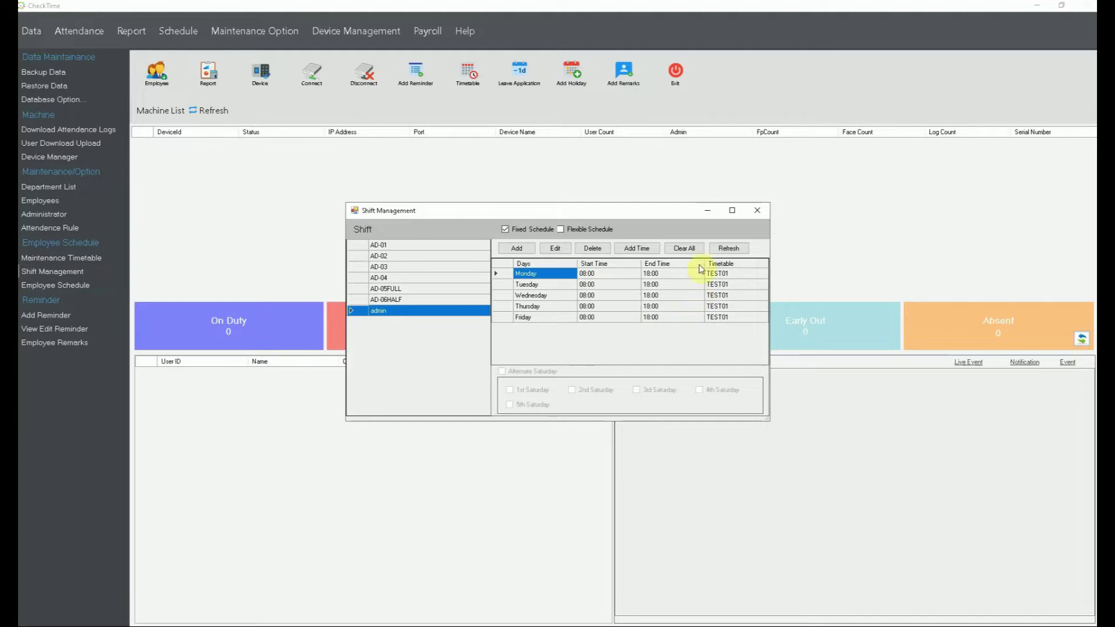
click(637, 248)
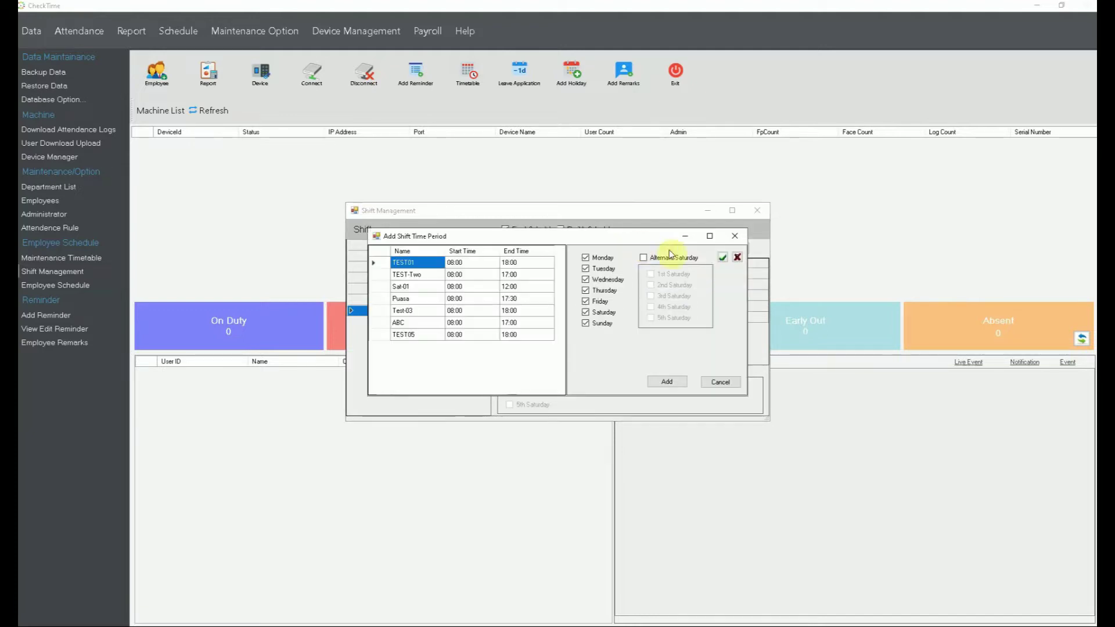
click(736, 257)
click(586, 312)
click(372, 287)
click(656, 382)
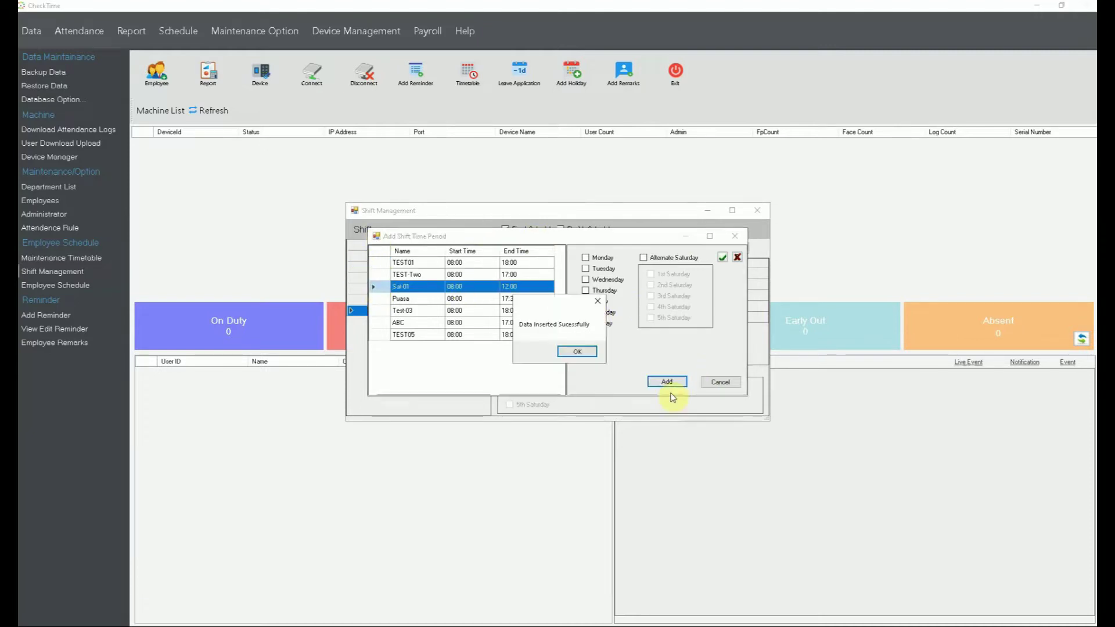
click(578, 352)
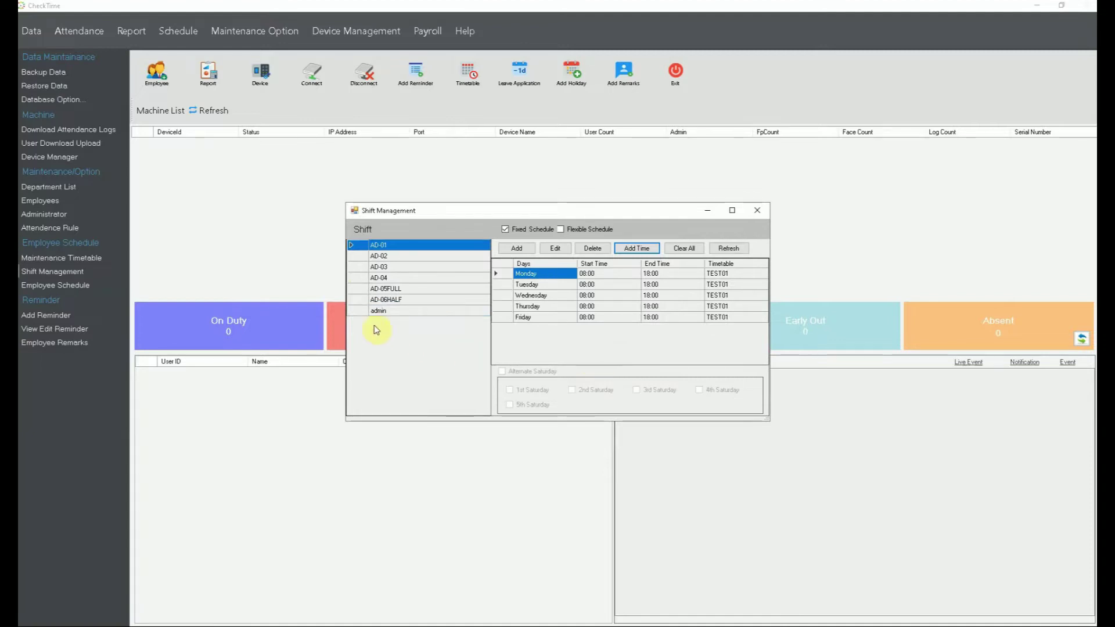
Review the admin shift's daily entries, then remove all its time periods
click(361, 312)
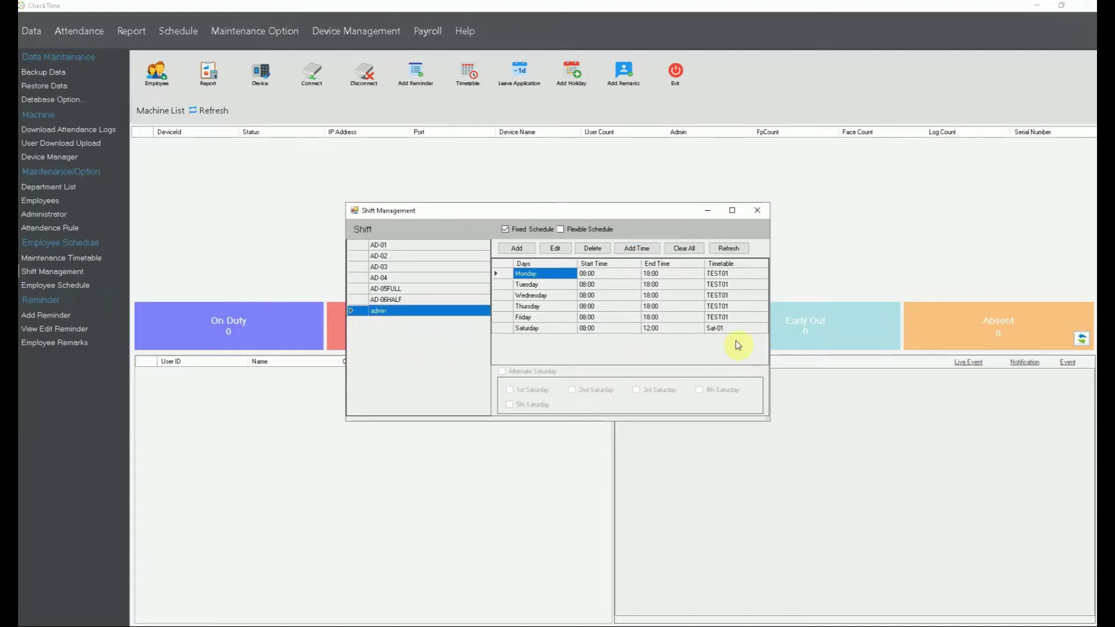
drag(738, 333, 758, 306)
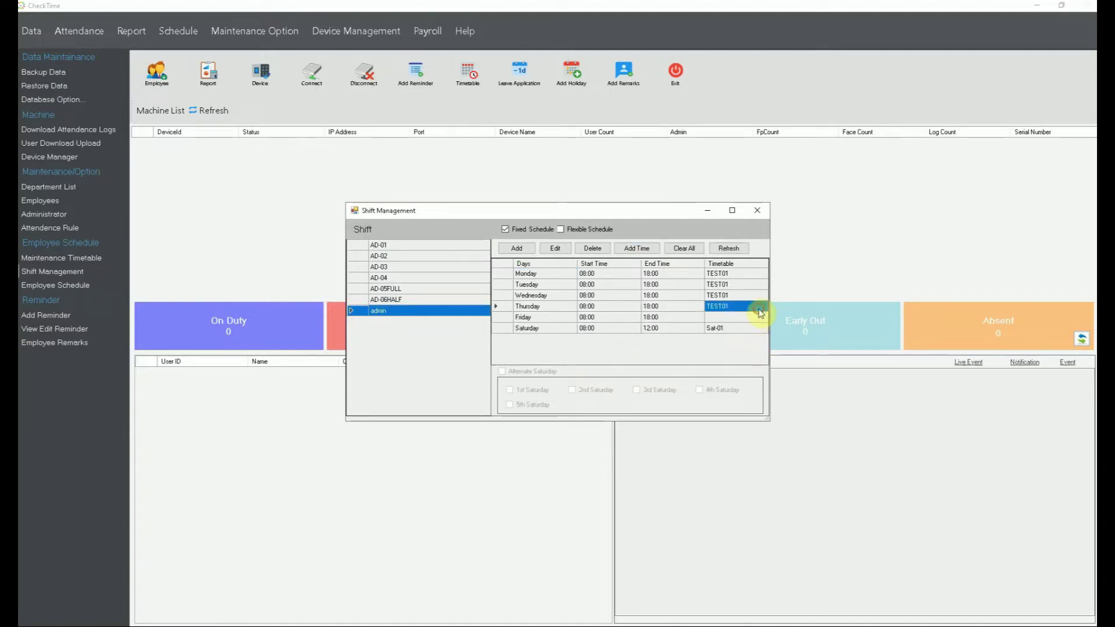
click(753, 273)
click(743, 317)
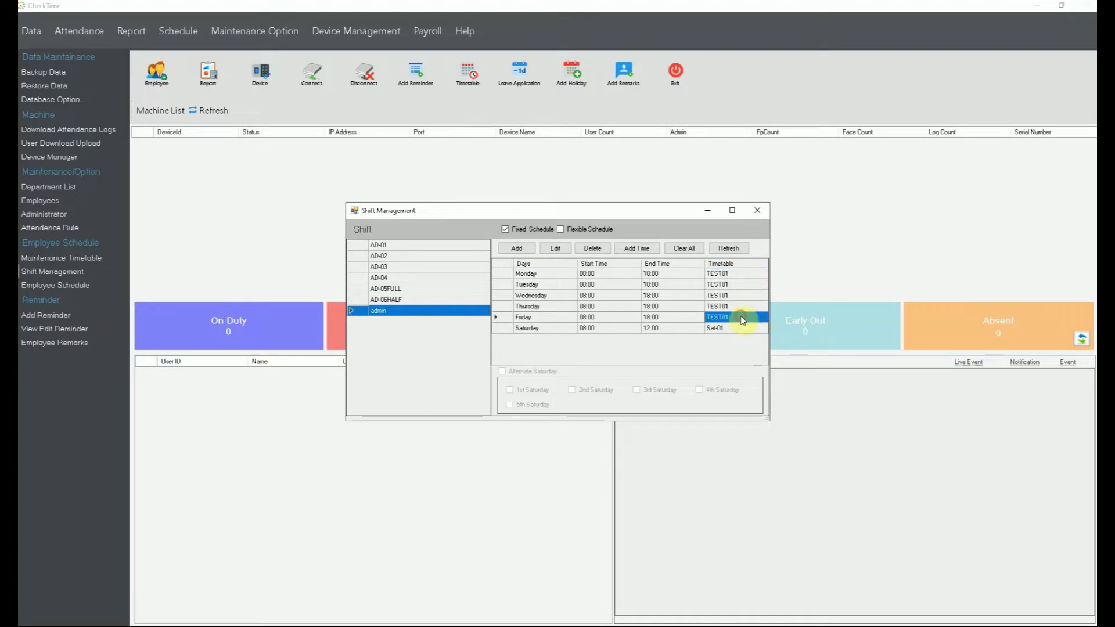
click(742, 329)
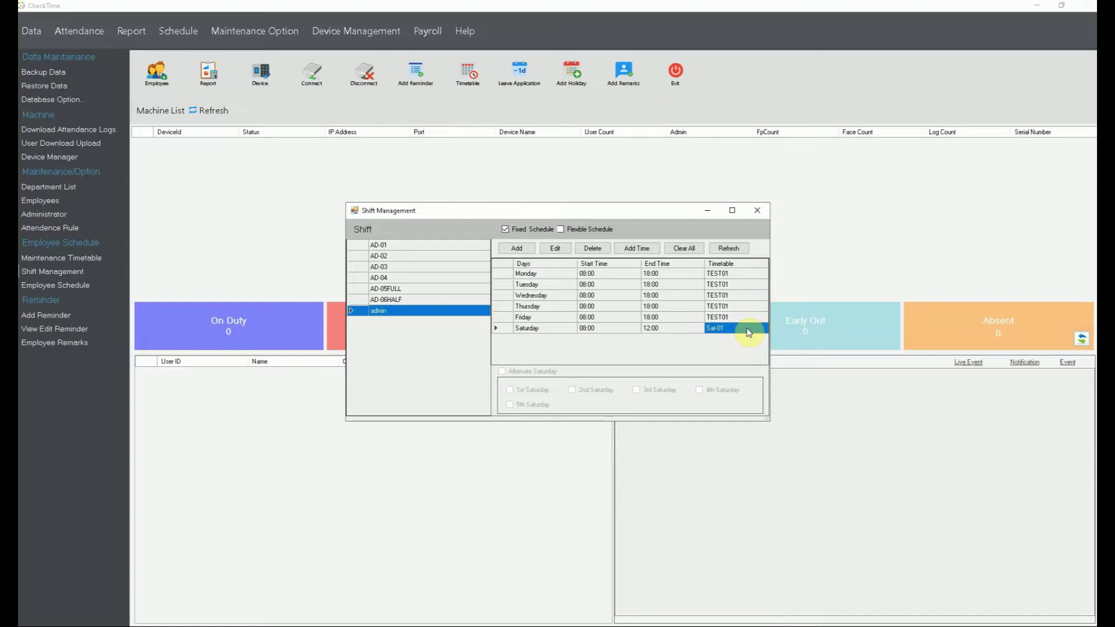
click(677, 248)
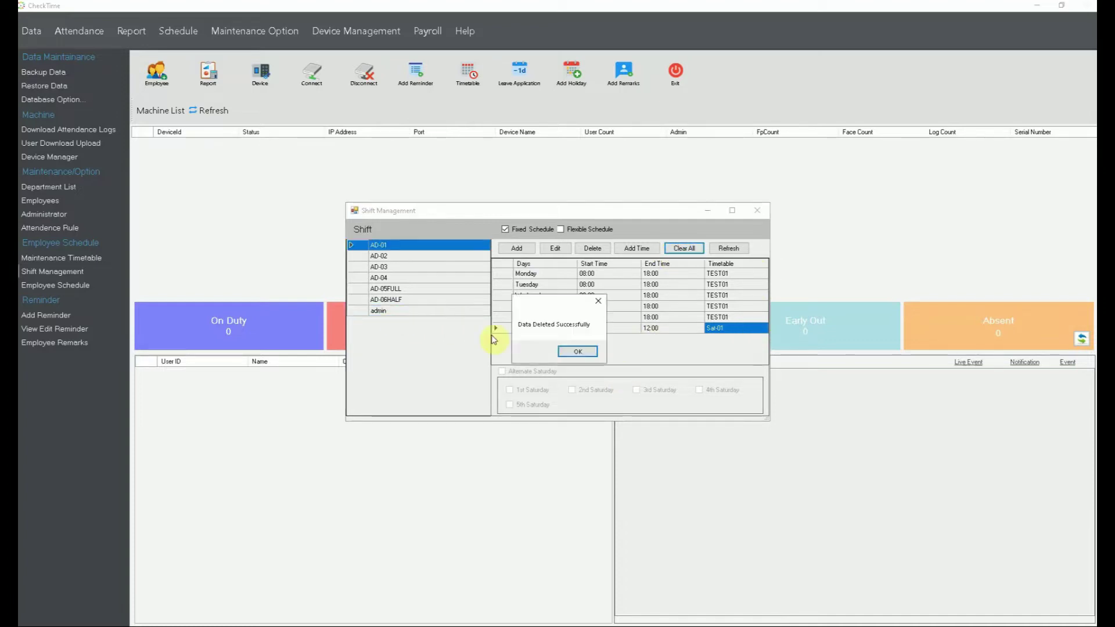
click(572, 351)
Re-add the TEST01 timetable to the admin shift for Monday to Friday
click(383, 314)
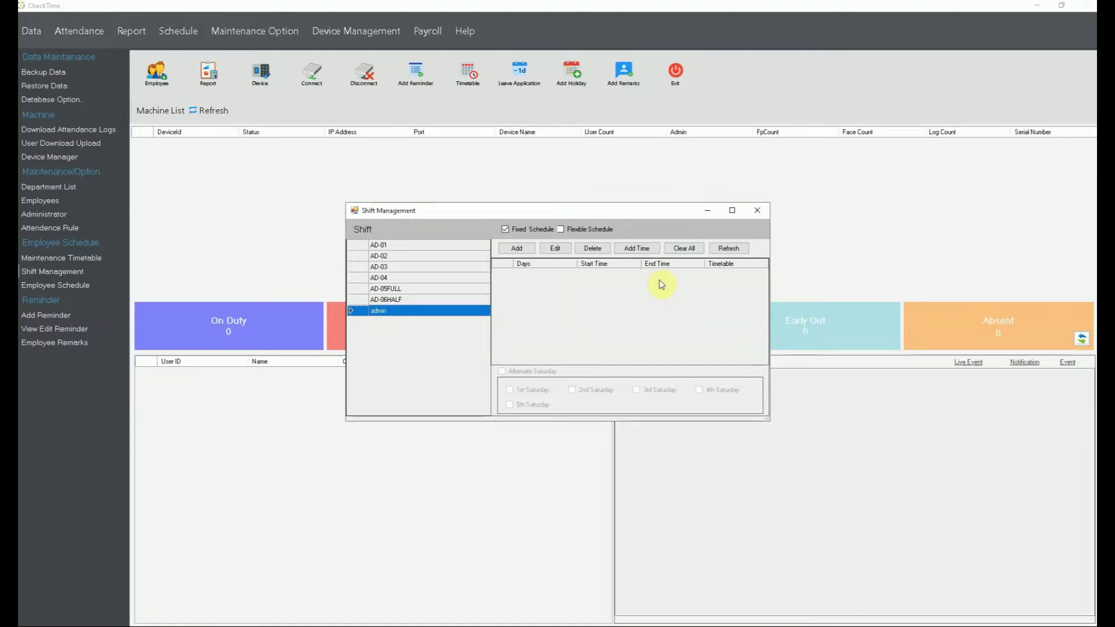
click(636, 249)
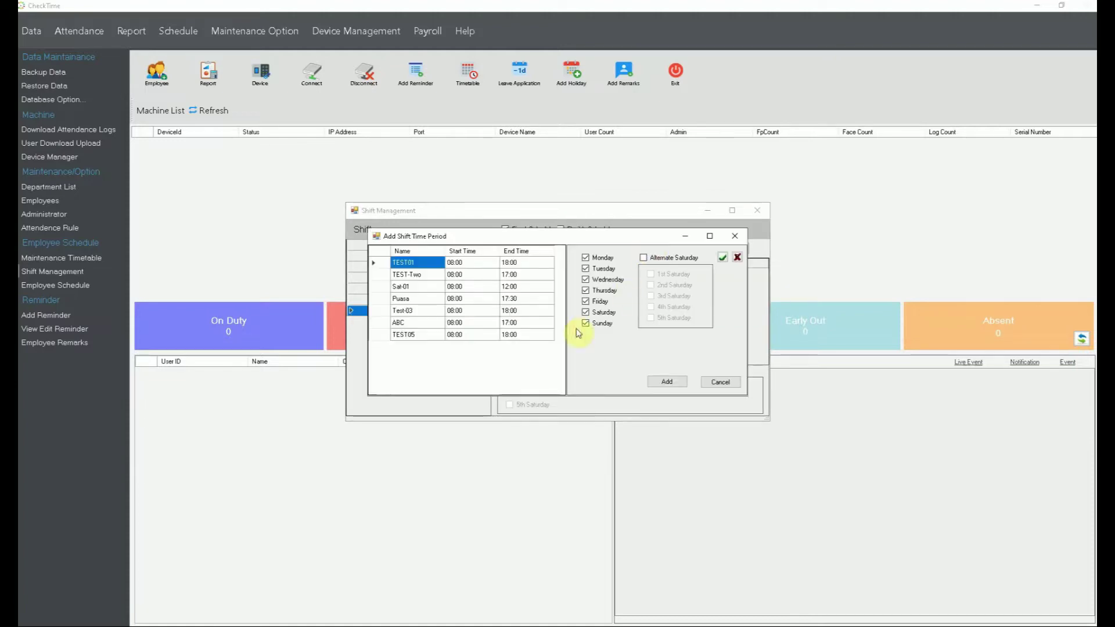
click(585, 312)
click(585, 323)
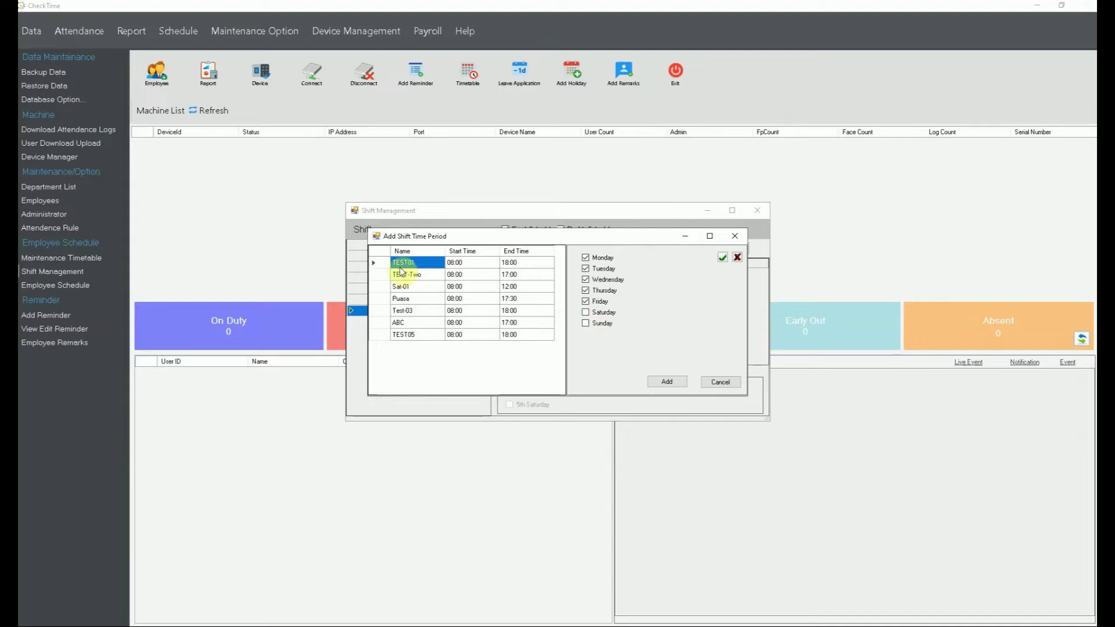
click(379, 262)
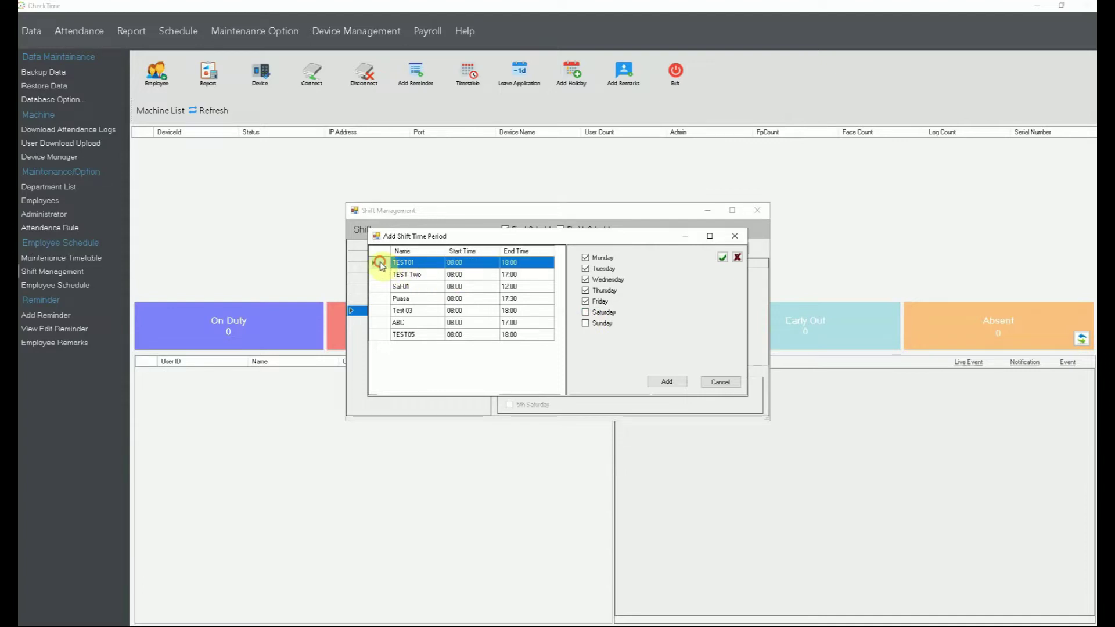
click(668, 382)
click(577, 351)
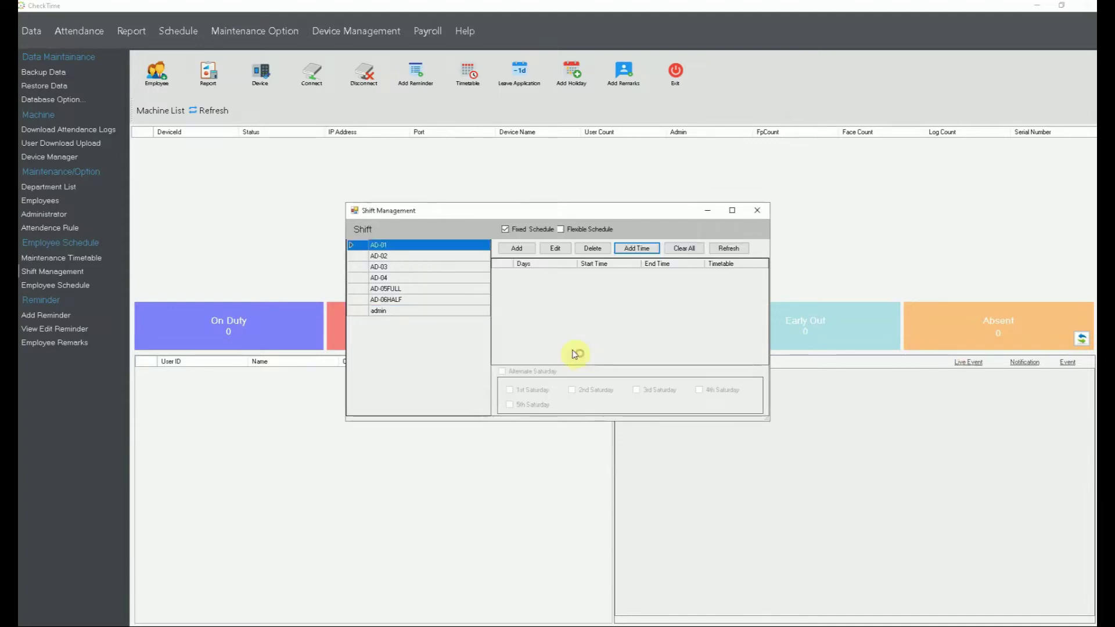
Add a Saturday-only Sat-01 period (08:00–12:00) to the admin shift
click(356, 312)
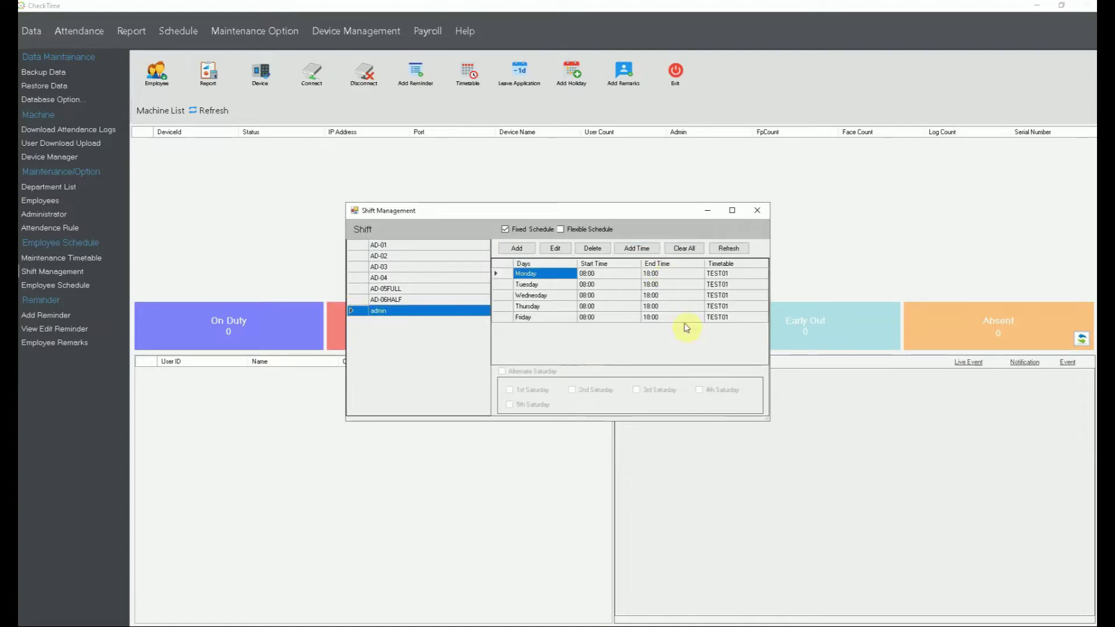
click(639, 249)
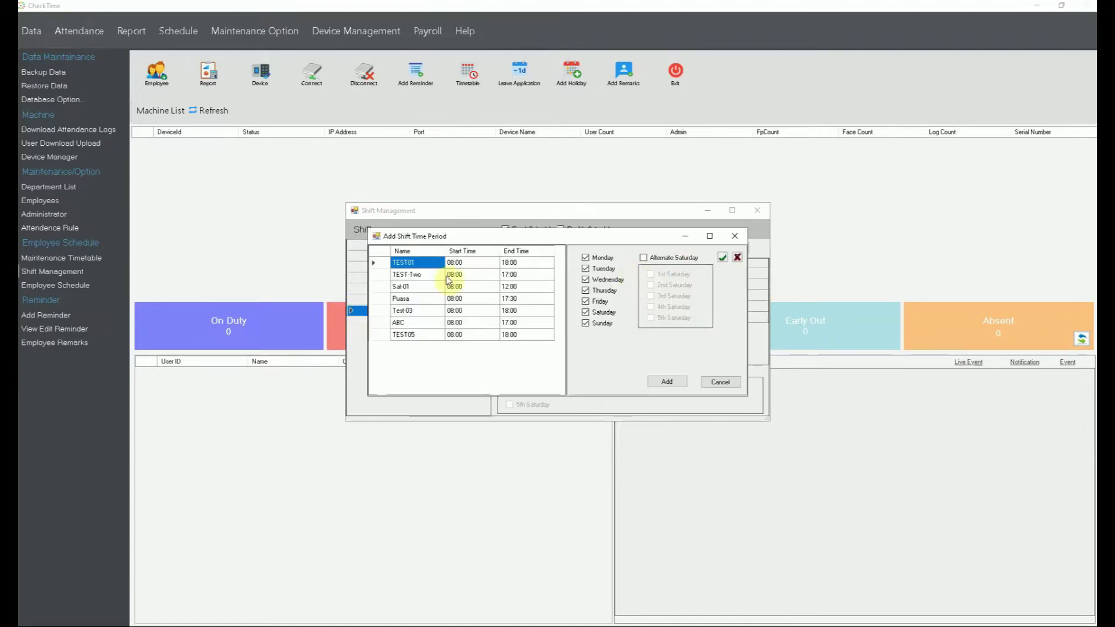
click(736, 257)
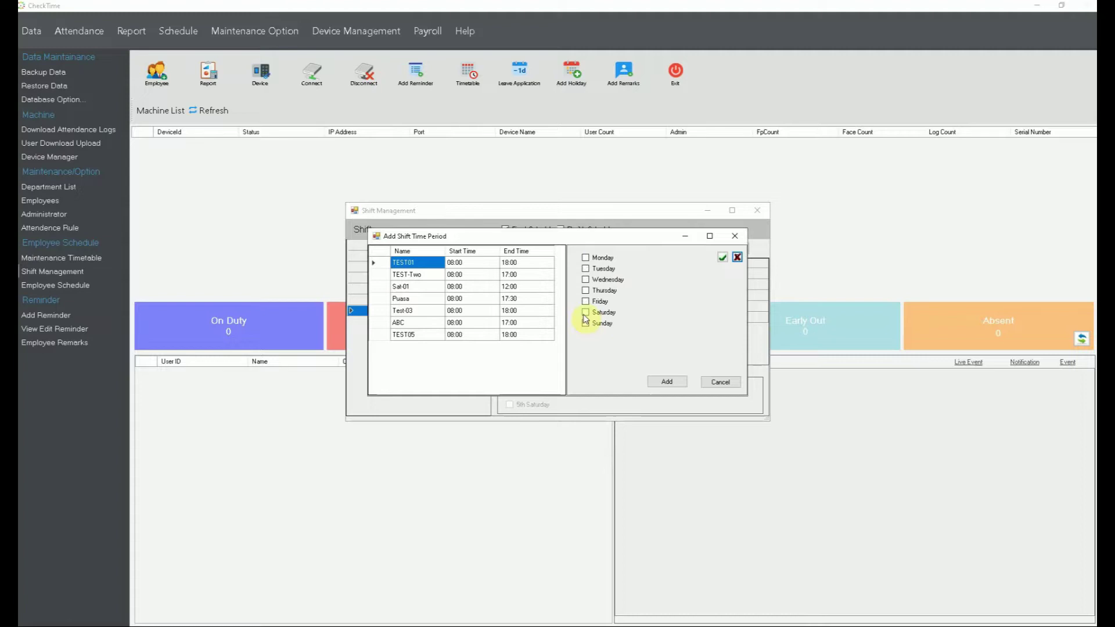
click(584, 314)
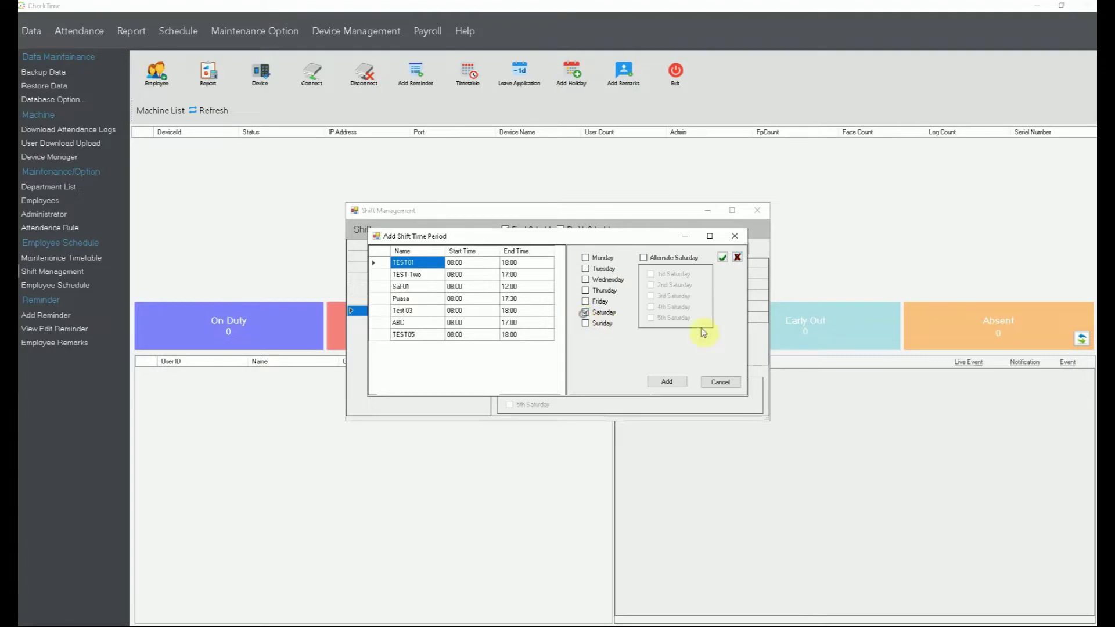
click(383, 287)
click(670, 383)
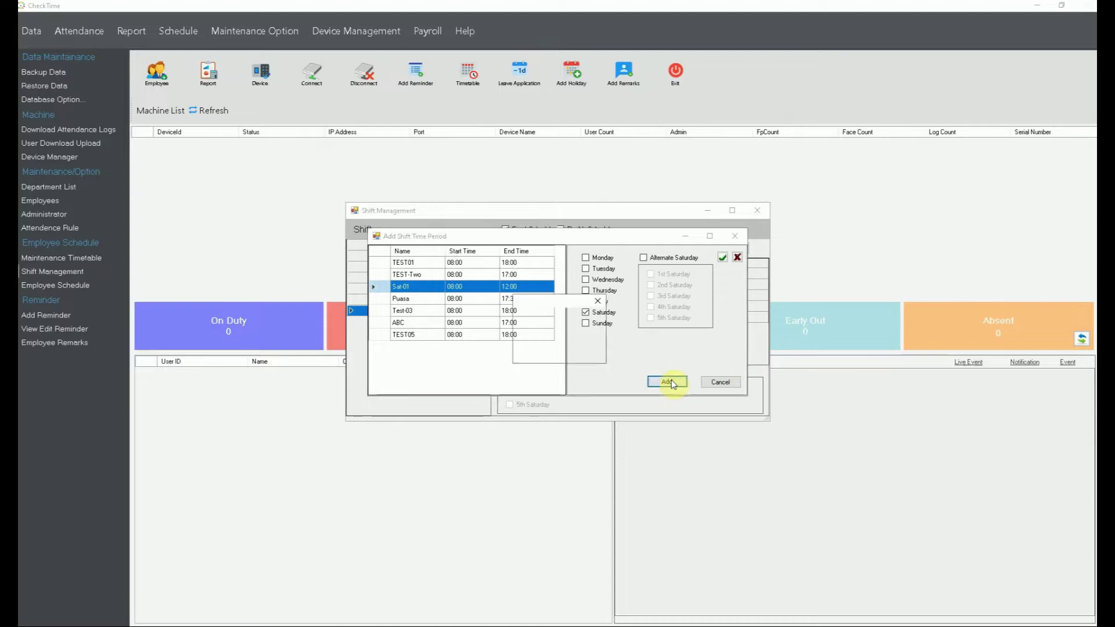
click(578, 354)
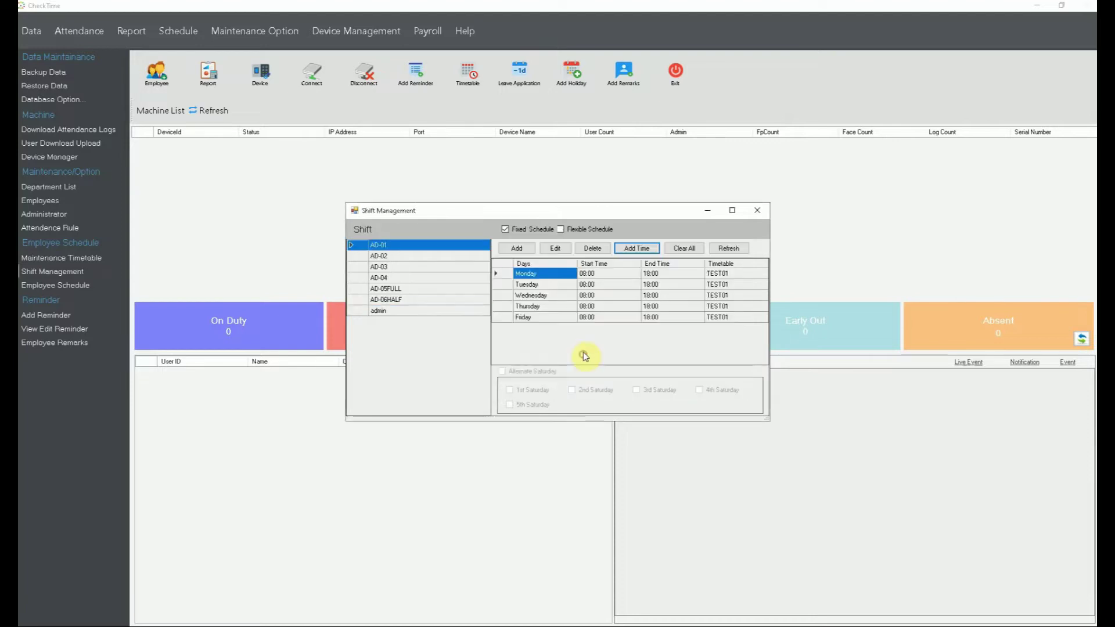
click(375, 310)
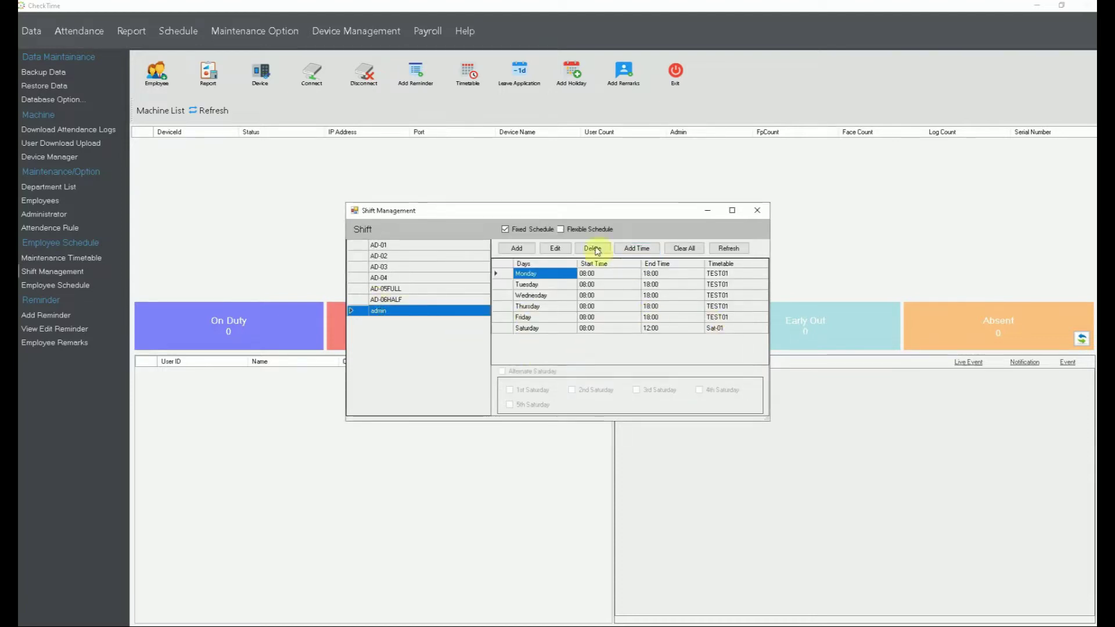
Inspect the flex shift's schedule and Saturday Sales period unchanged, then close Shift Management
click(583, 231)
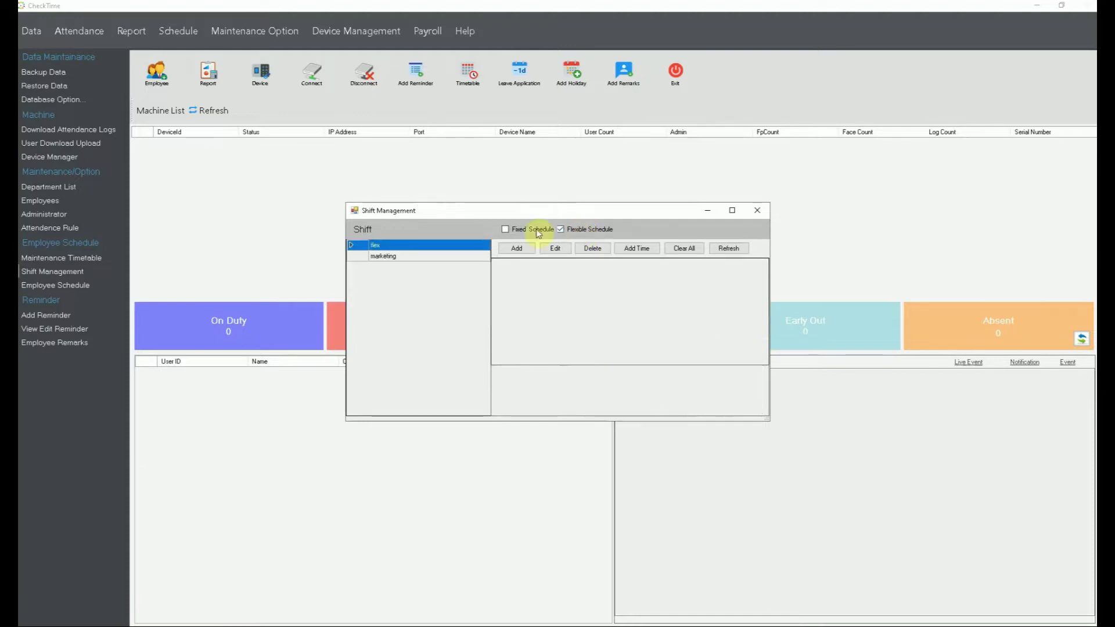
click(361, 245)
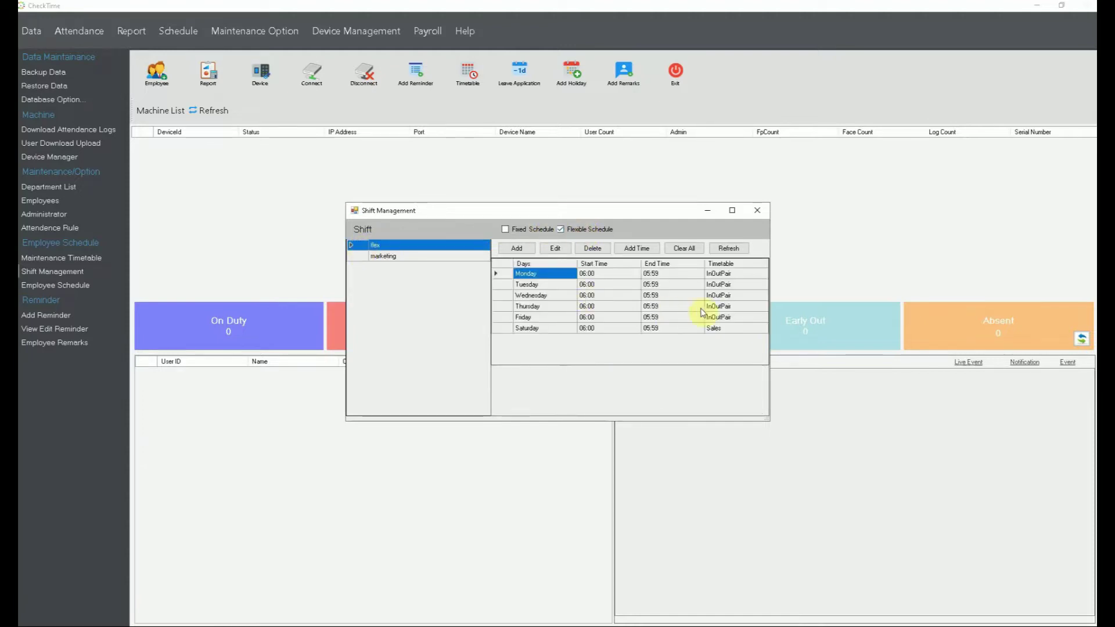
click(723, 329)
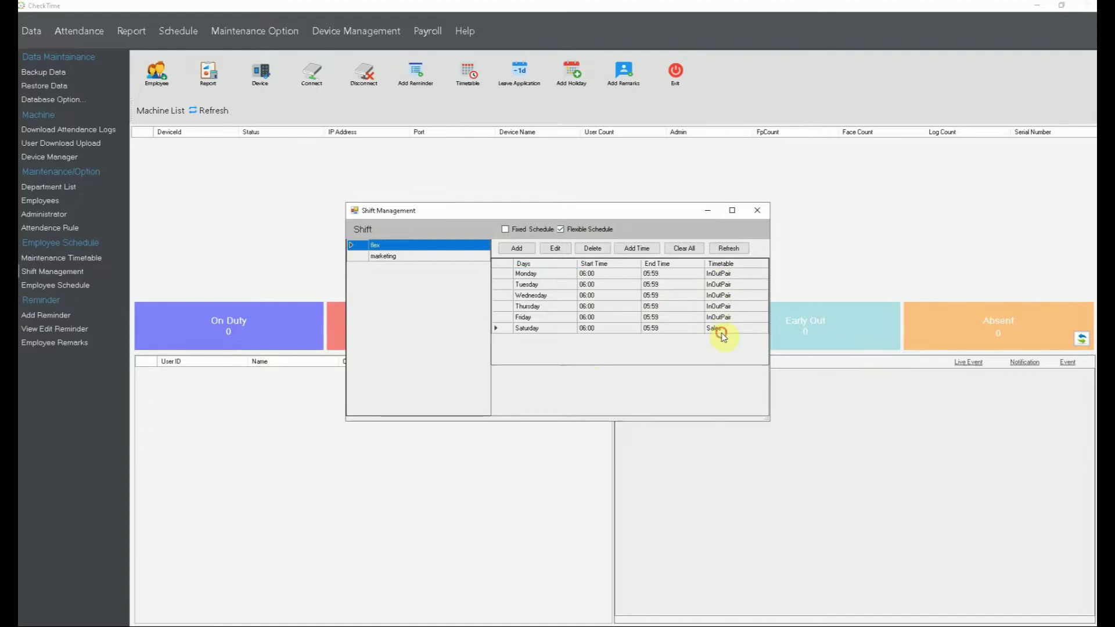
click(651, 255)
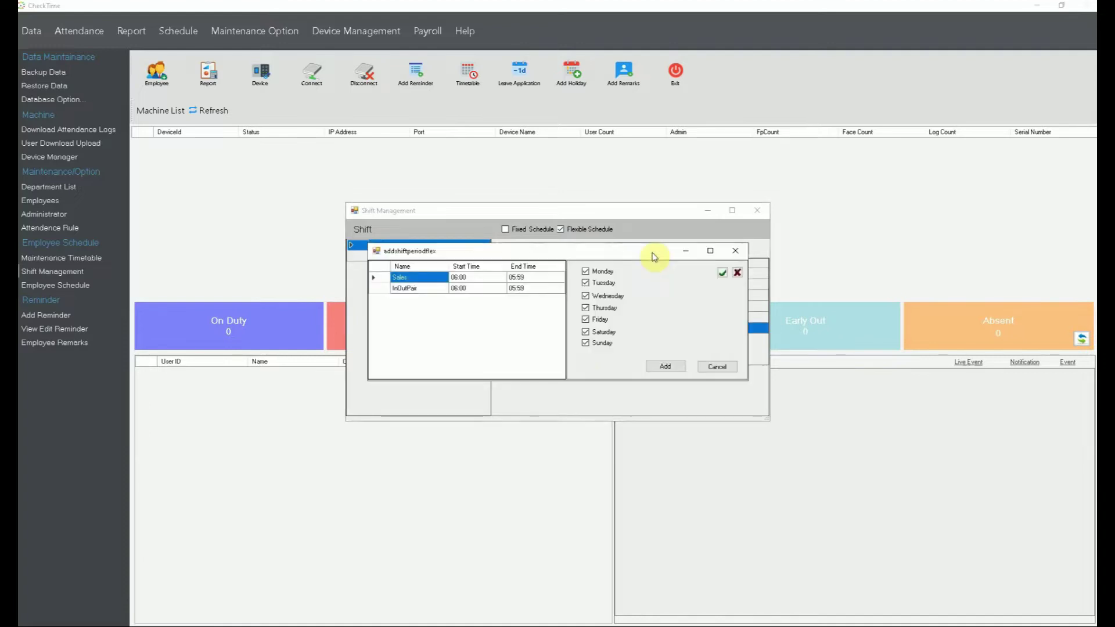
click(736, 250)
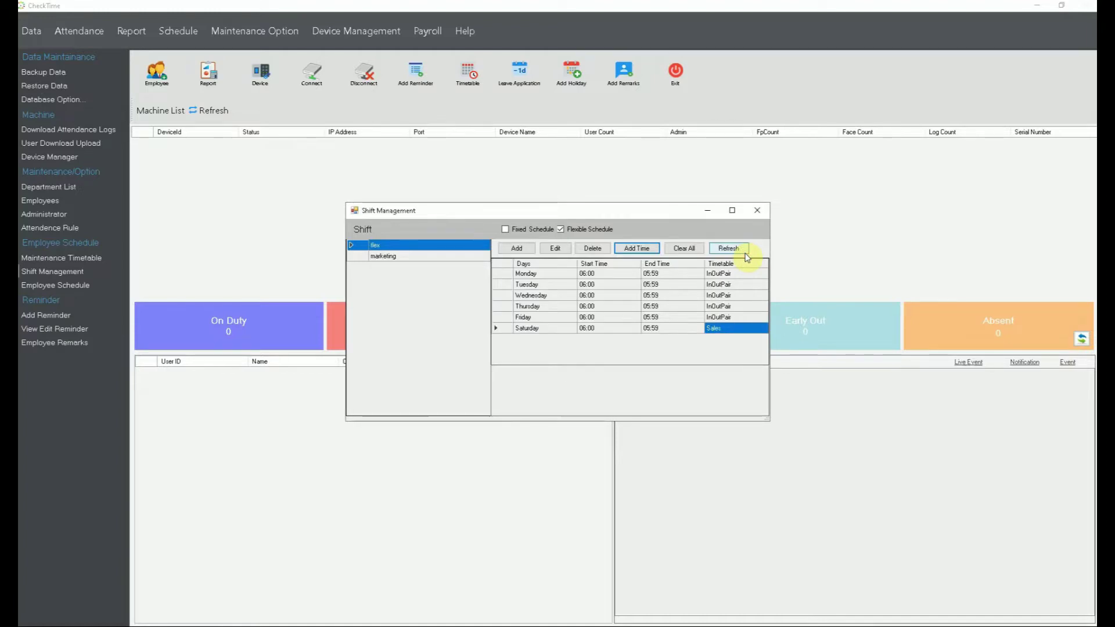
click(748, 258)
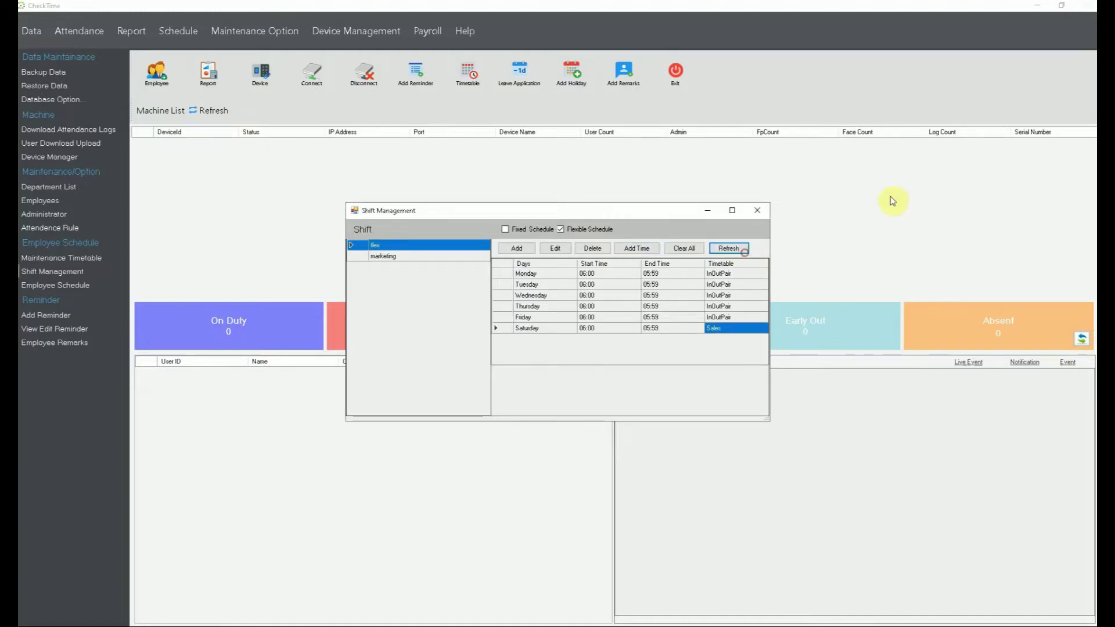
click(761, 211)
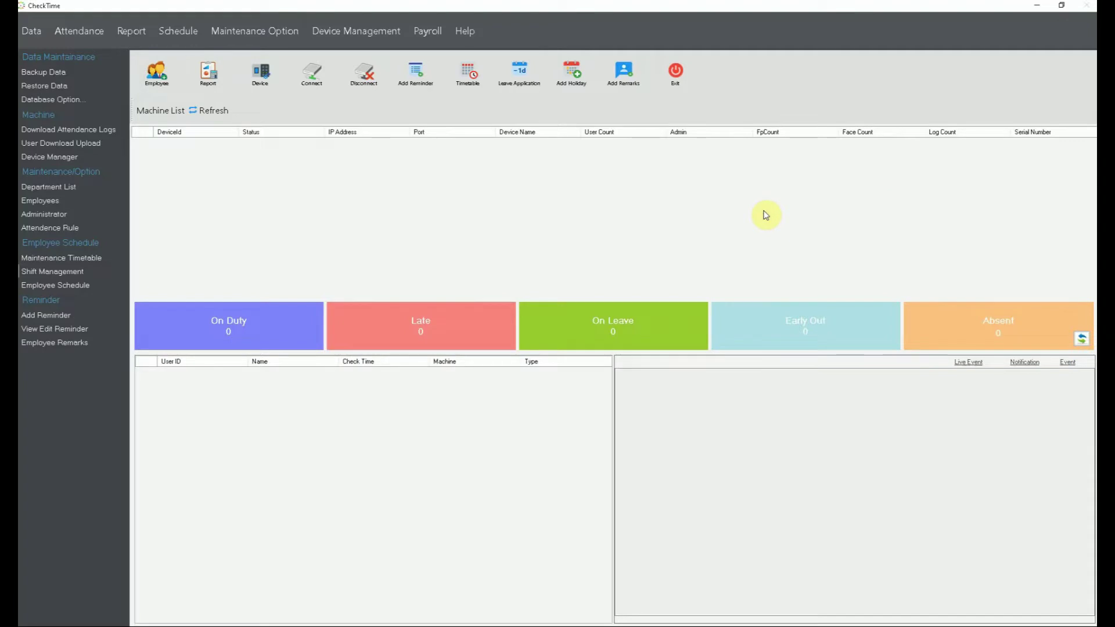
Show the first Operation employee's AD-05FULL schedule, 04/03/2022 to 01/01/2099, in Employee Schedule
click(69, 285)
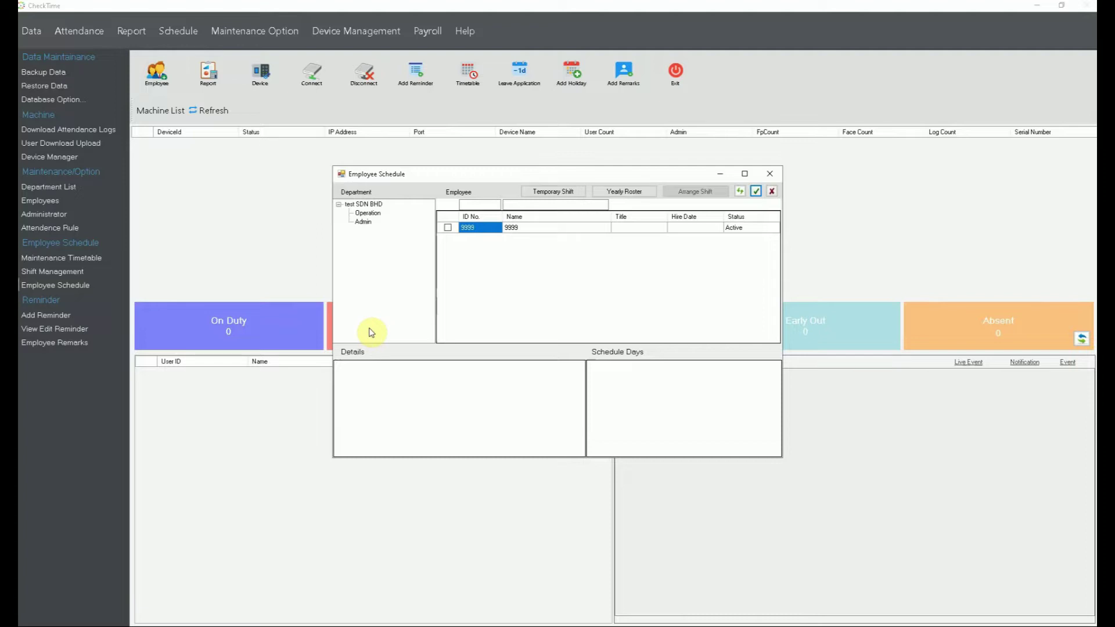
click(743, 173)
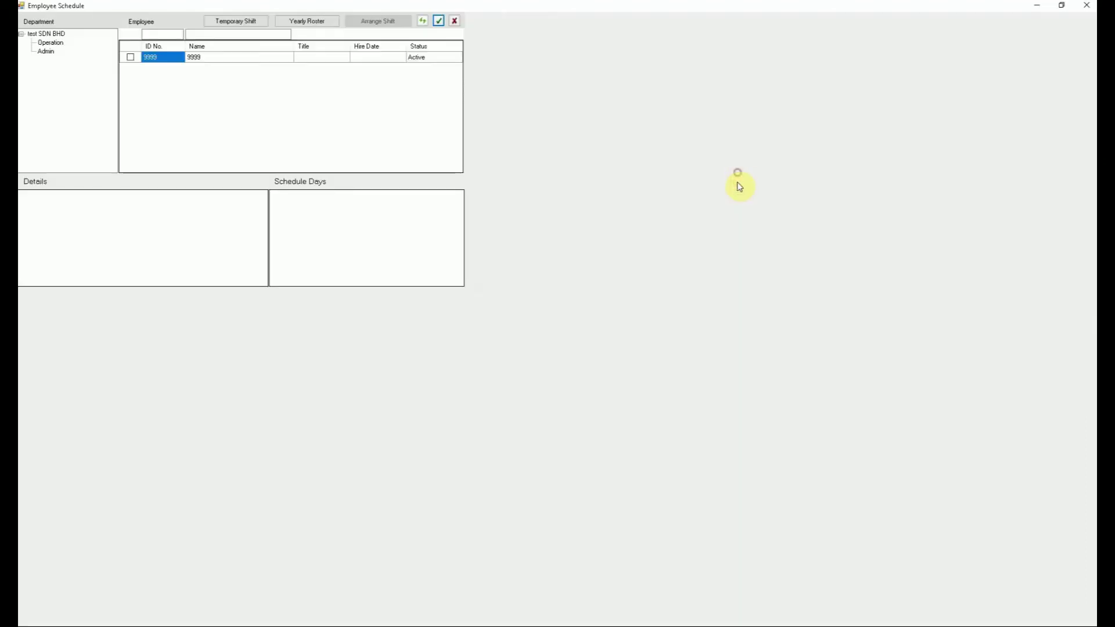
click(1061, 6)
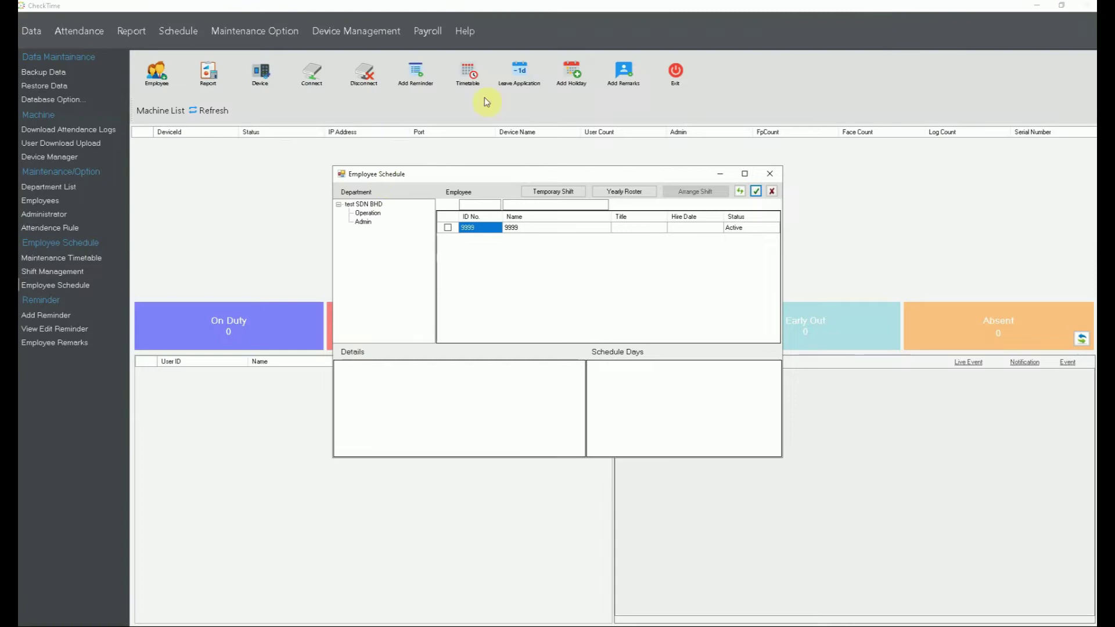
click(368, 213)
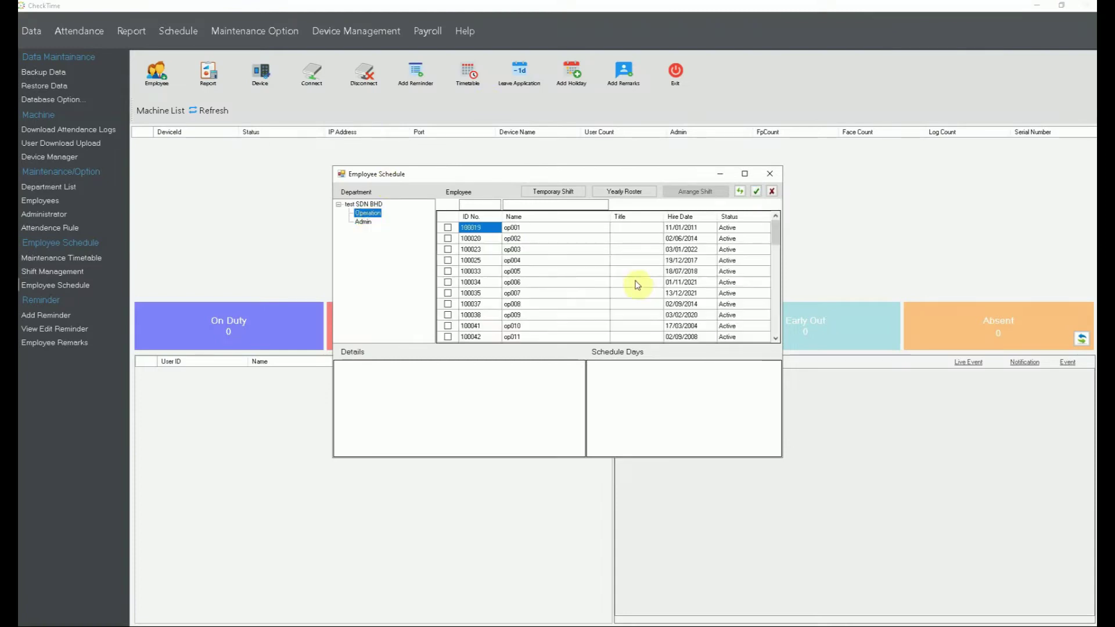
click(448, 228)
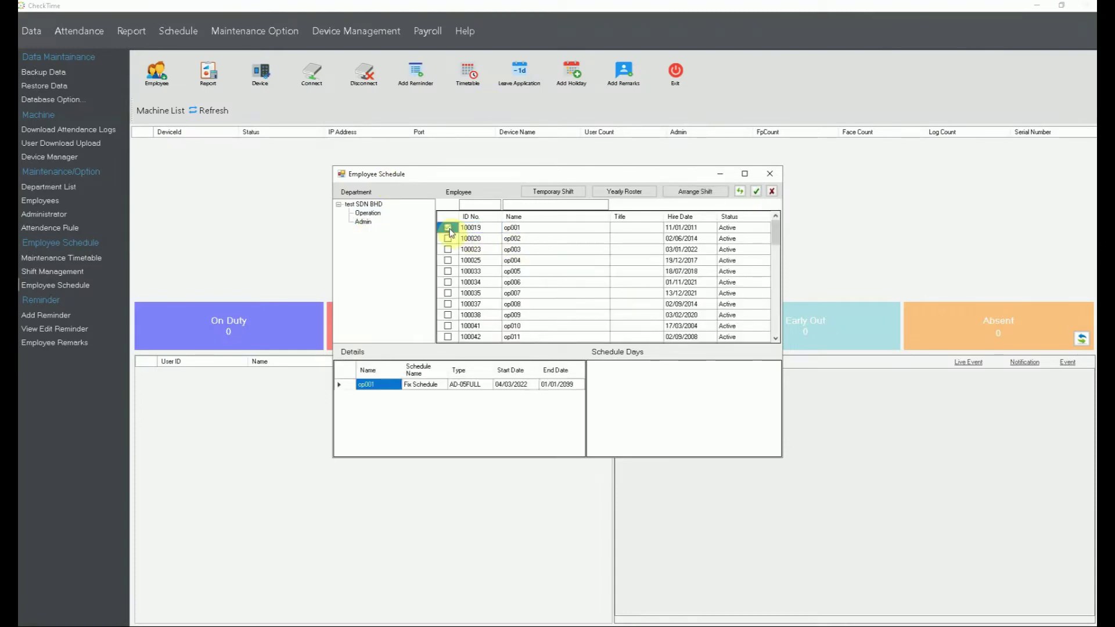
click(756, 191)
click(685, 193)
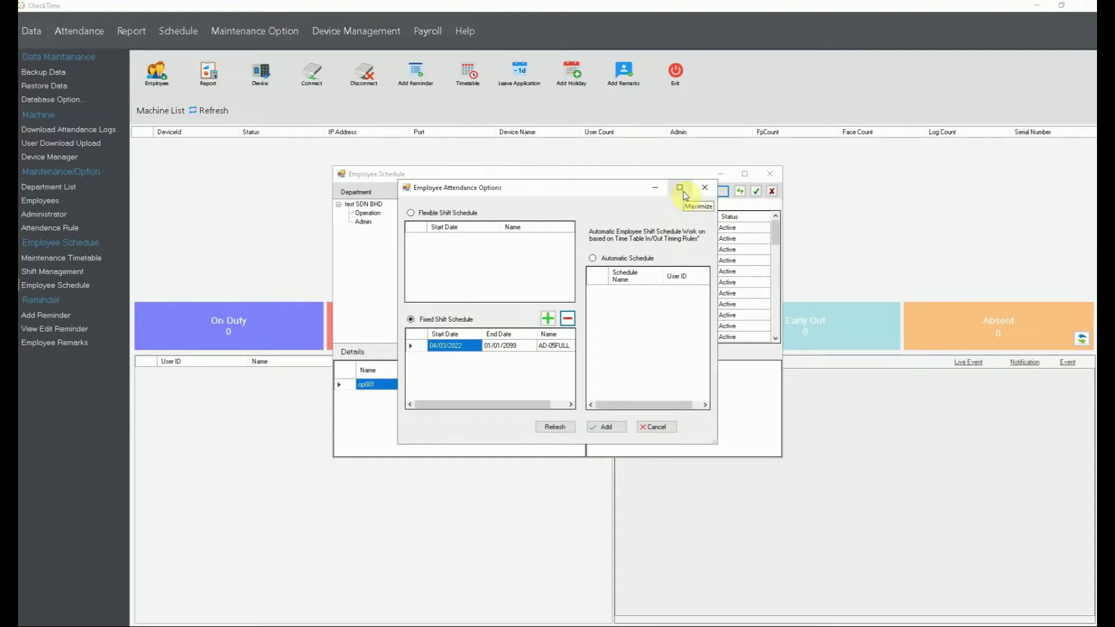
click(423, 347)
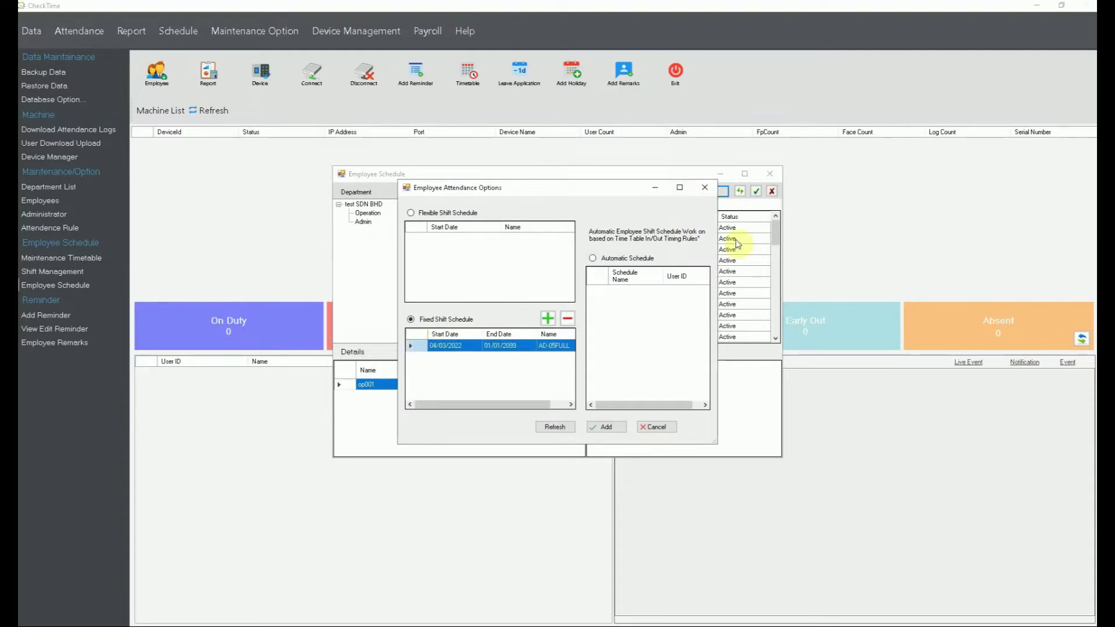
click(713, 193)
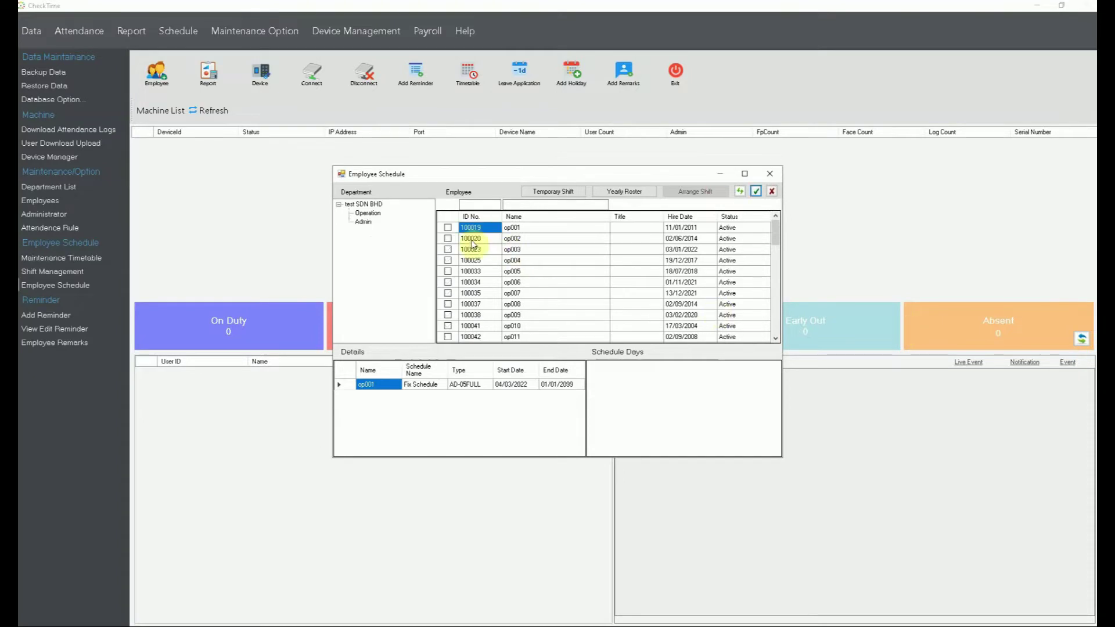
click(447, 227)
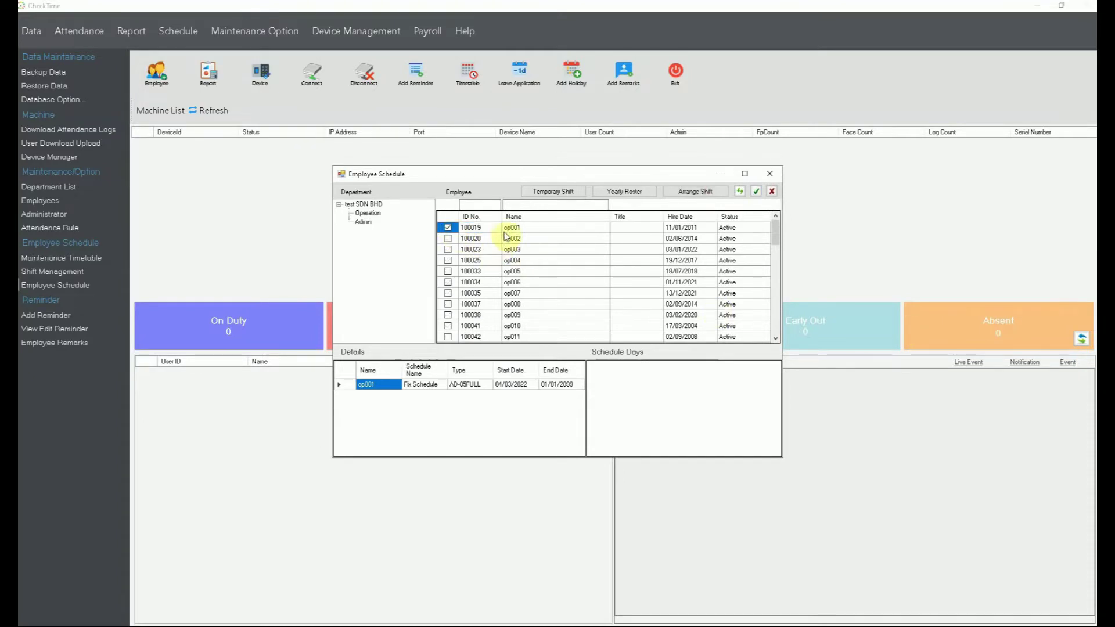
click(533, 230)
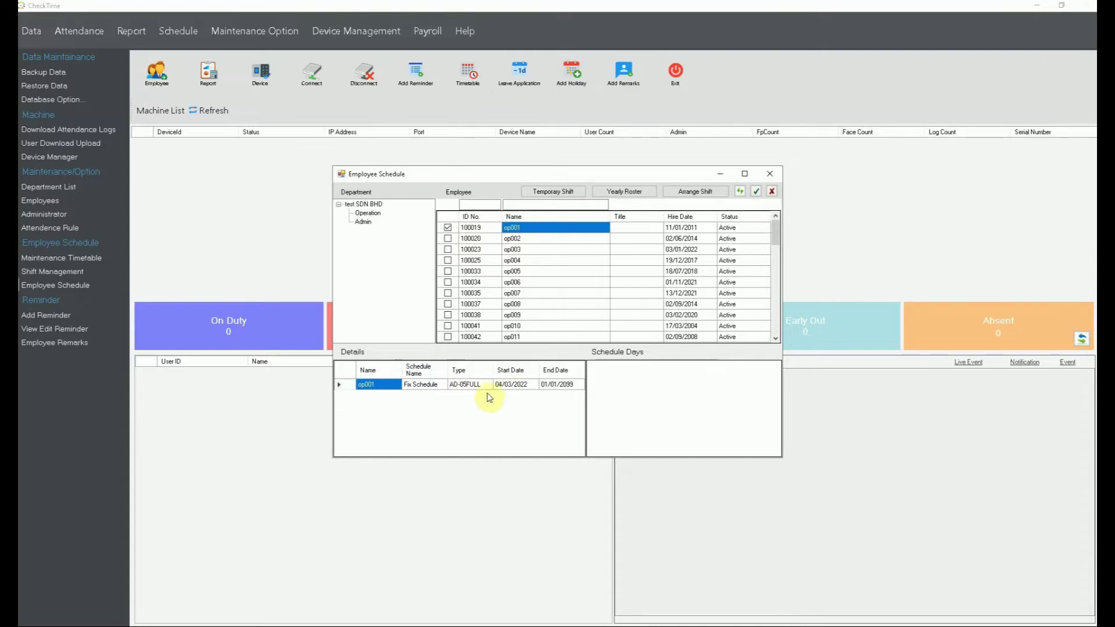
Swap the employee's AD-05FULL fixed schedule for the flex shift from 01/01/2022
click(701, 195)
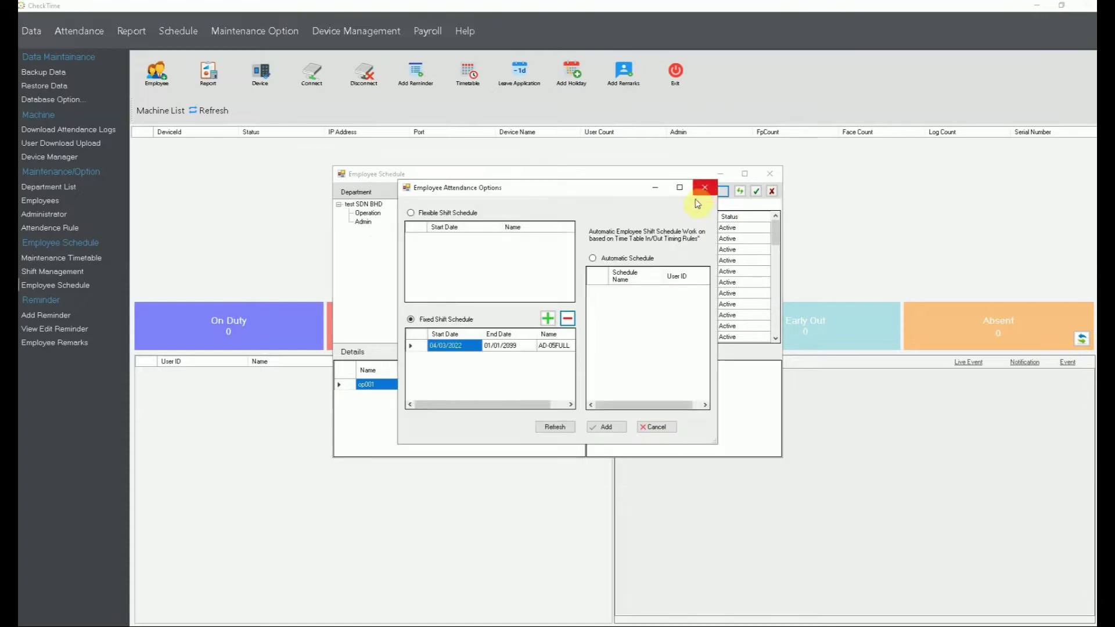
click(410, 346)
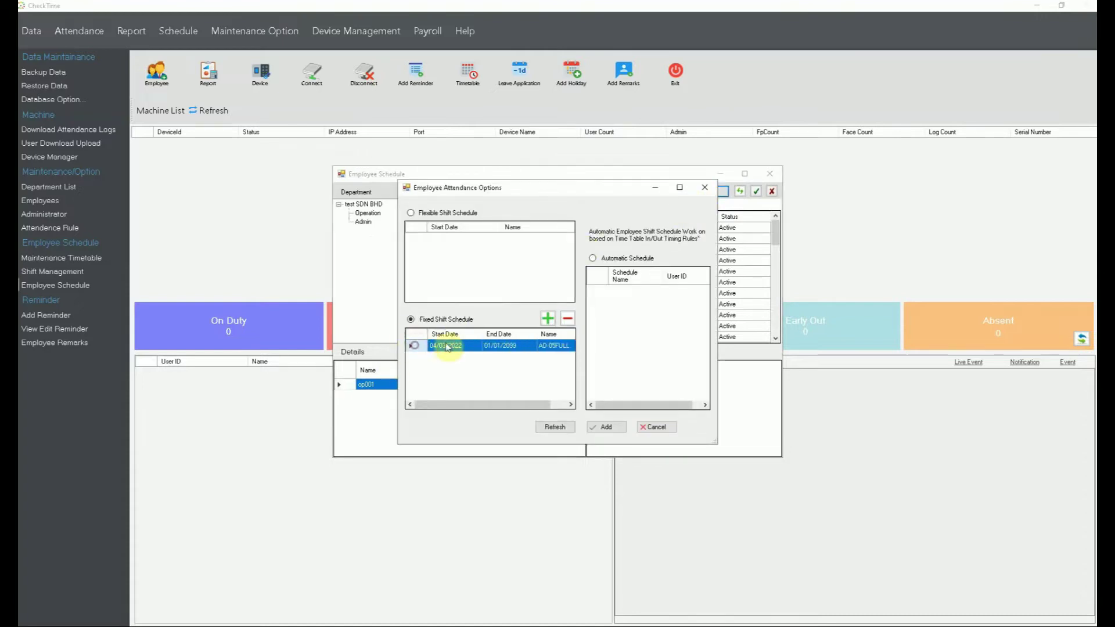
click(568, 319)
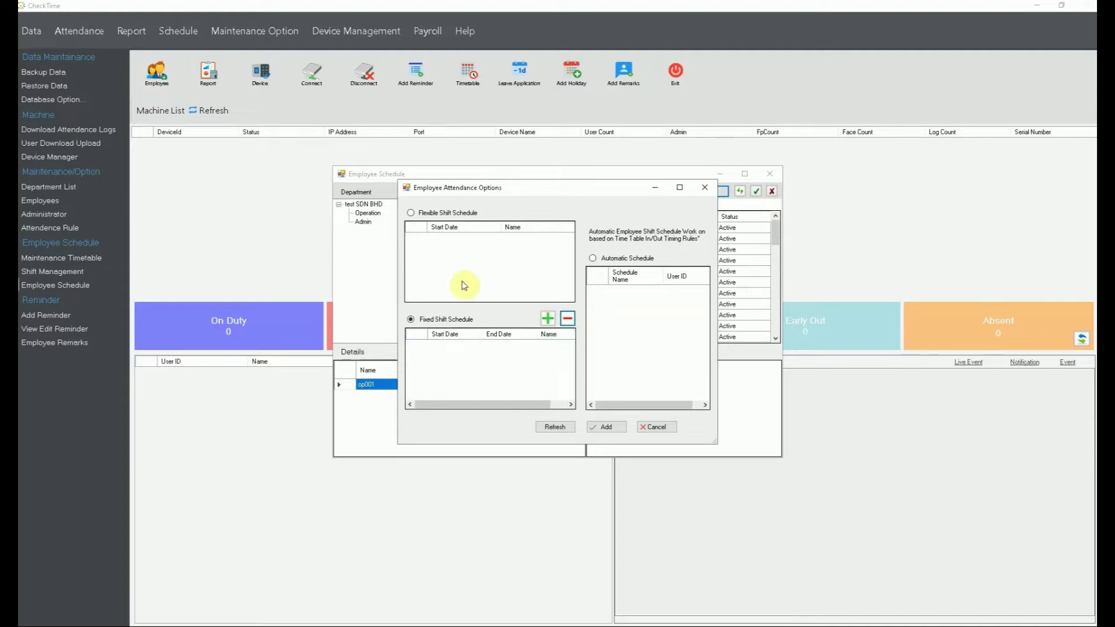
click(411, 212)
click(545, 213)
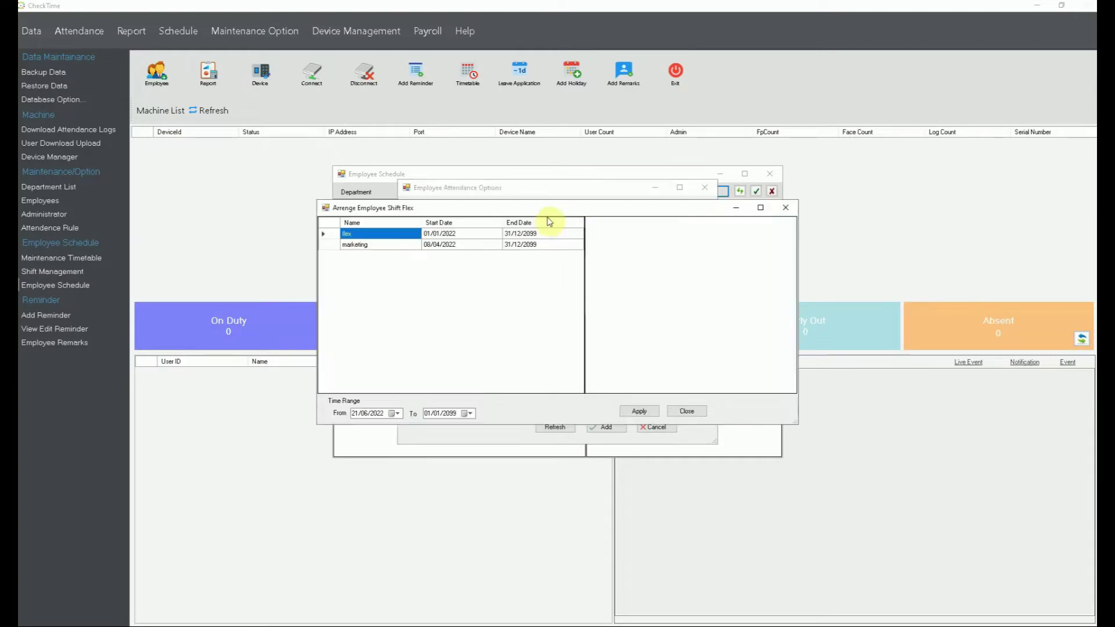
click(330, 234)
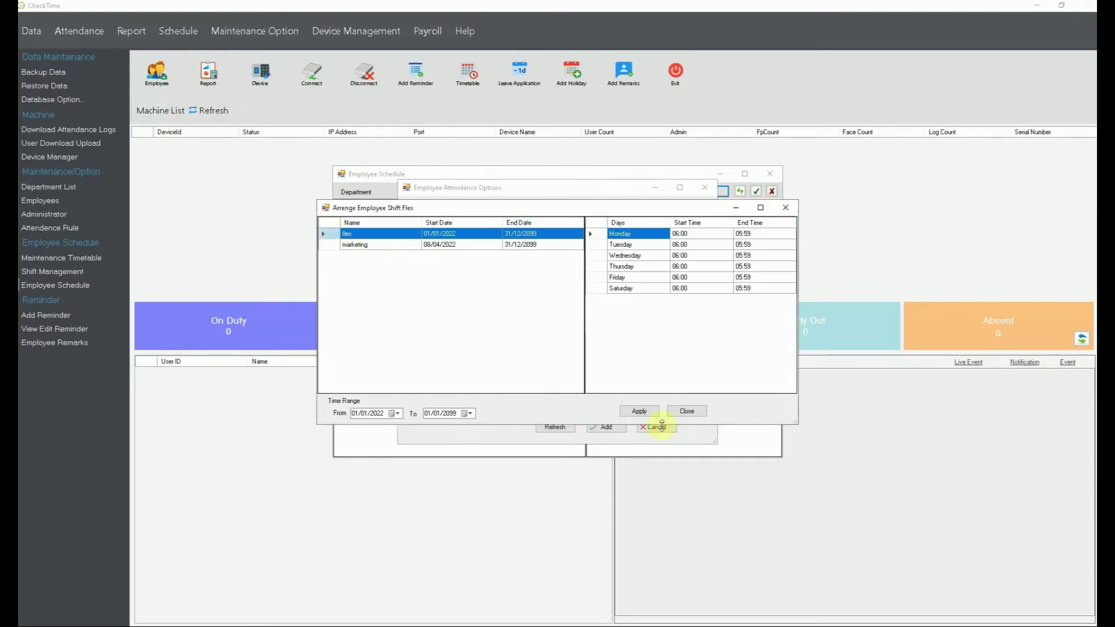
click(635, 412)
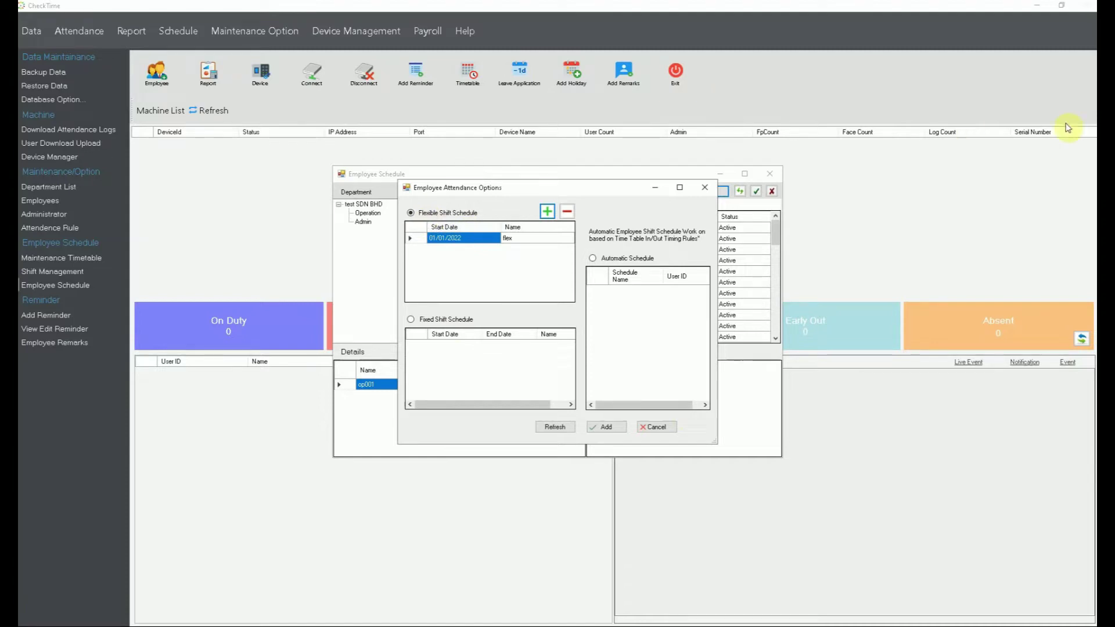
Replace the Notepad notes with 'Monday - flex' and 'Tuesday - fixed', then close unsaved
key(alt+Tab)
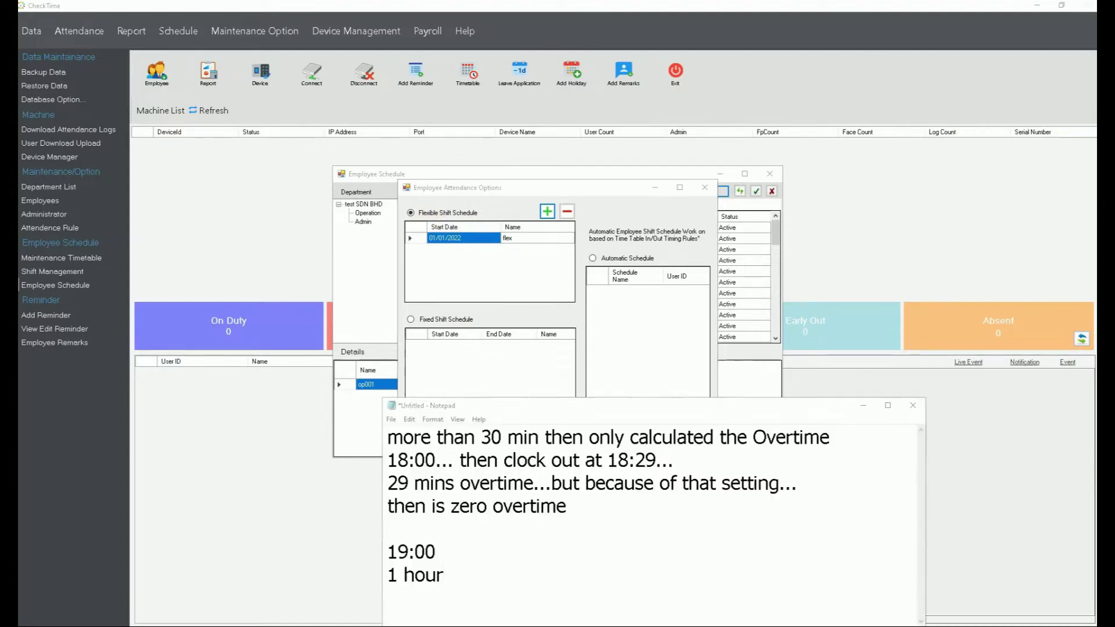
click(389, 436)
drag(407, 447, 492, 608)
key(BackSpace)
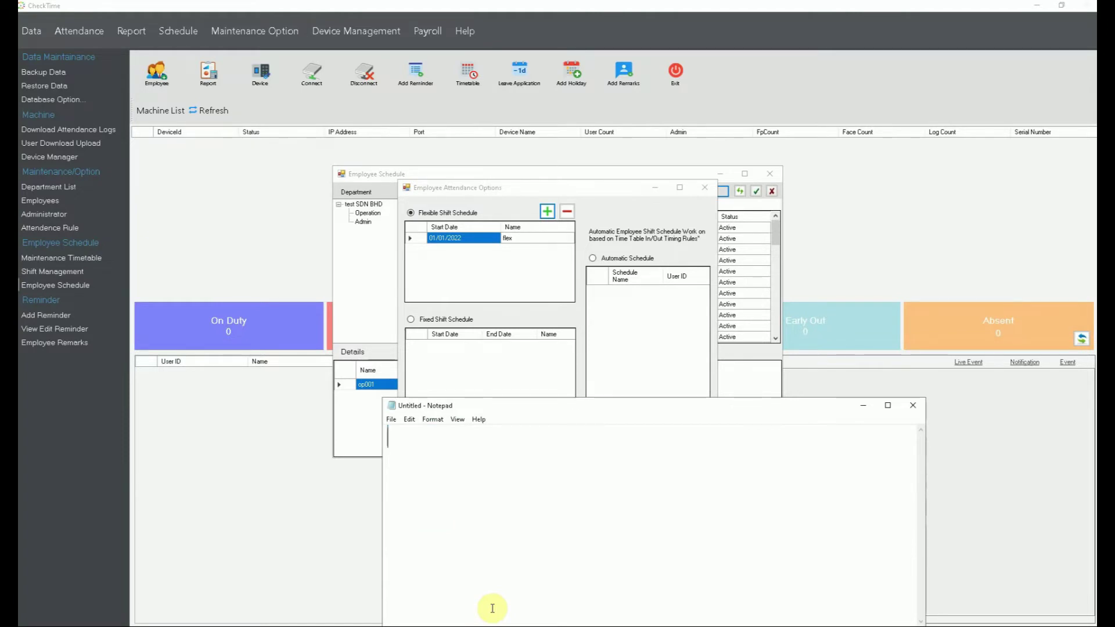
text(Monday )
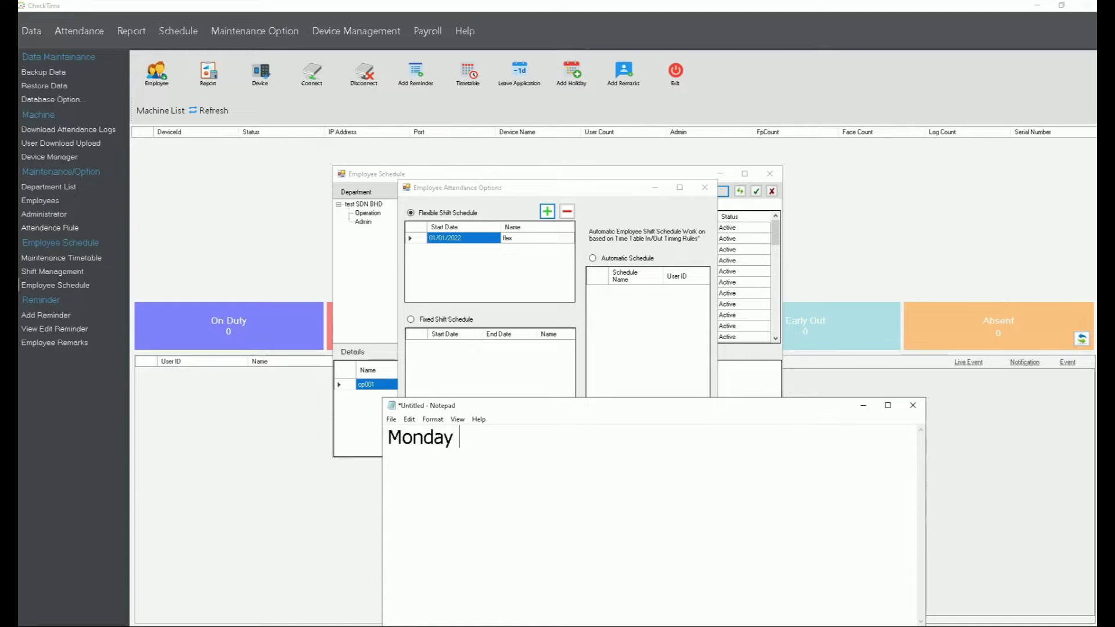
text(- flex)
key(Return)
text(Tuesday)
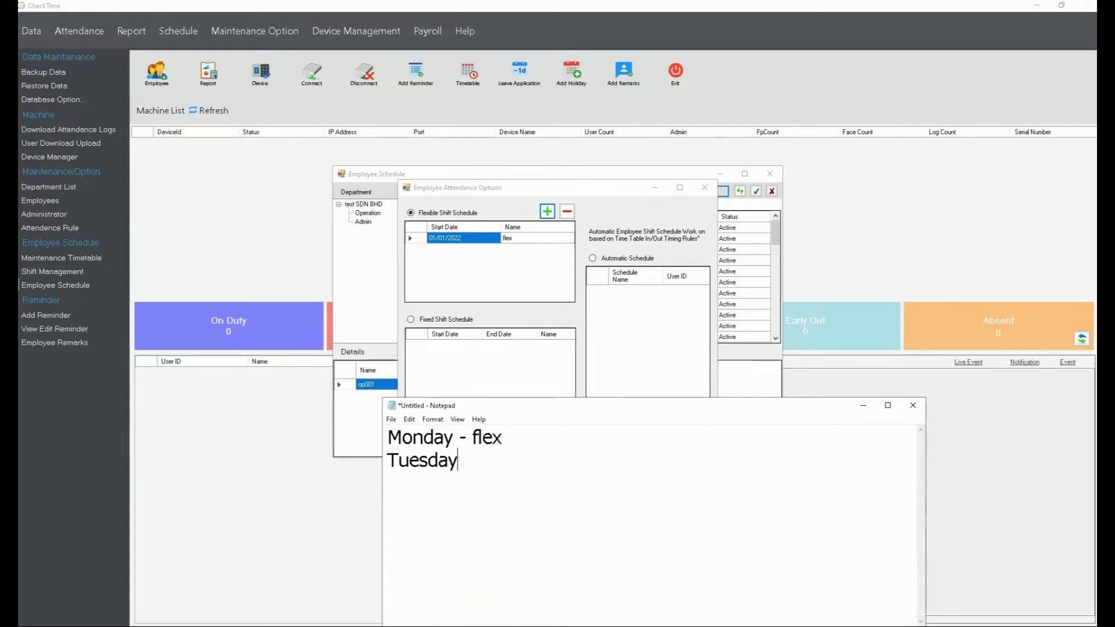
text( - fixed)
click(912, 405)
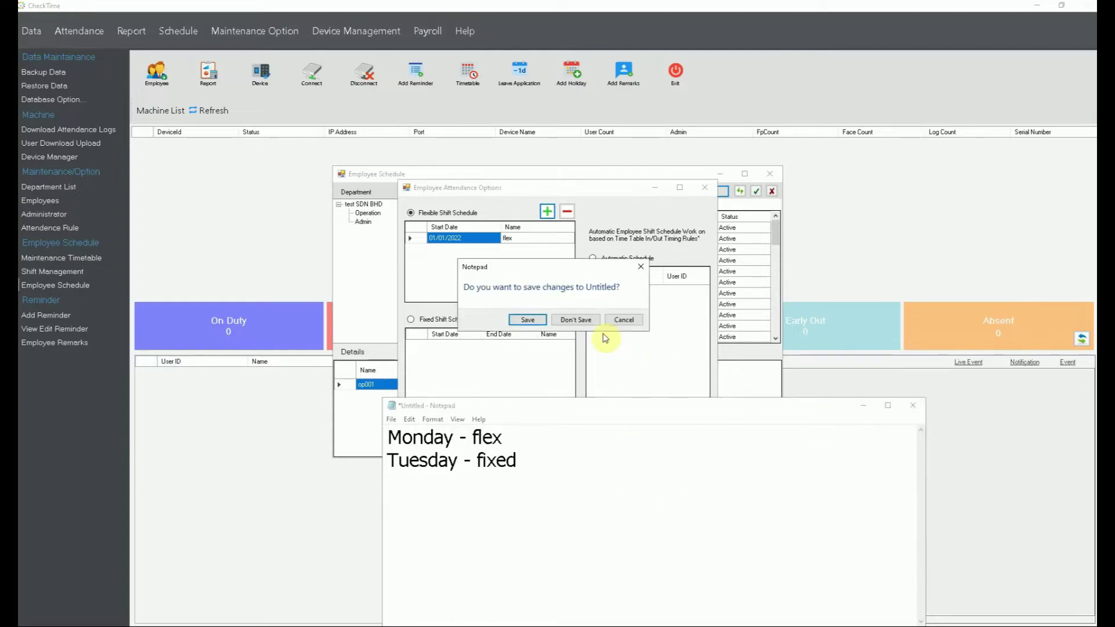
click(590, 327)
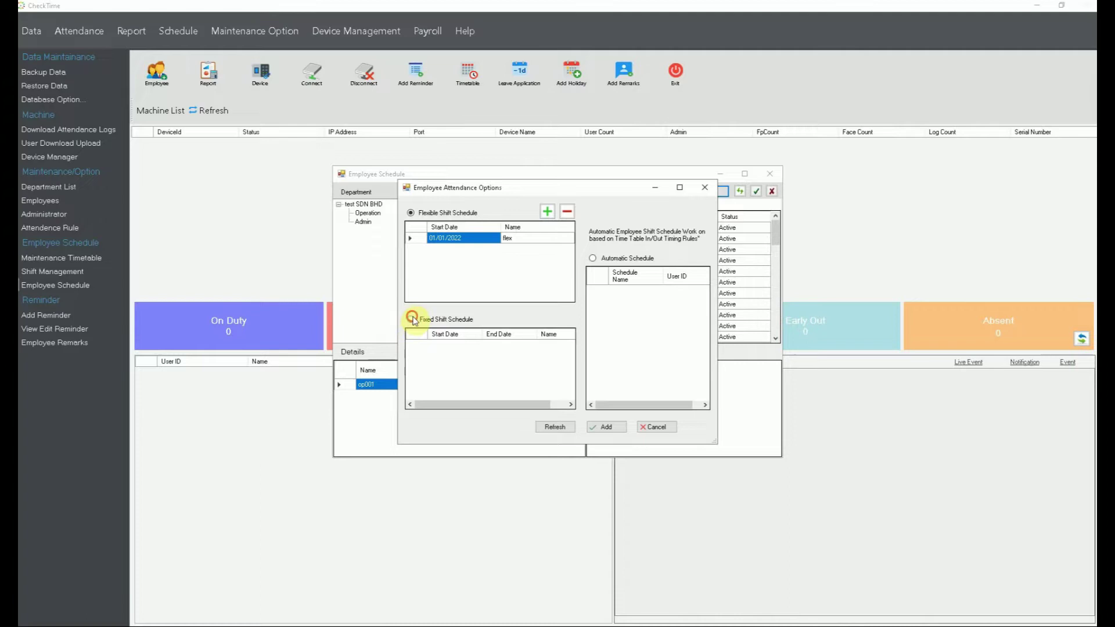
Compare the Fixed, Flexible and Automatic schedule options, settling on Automatic Schedule
click(411, 320)
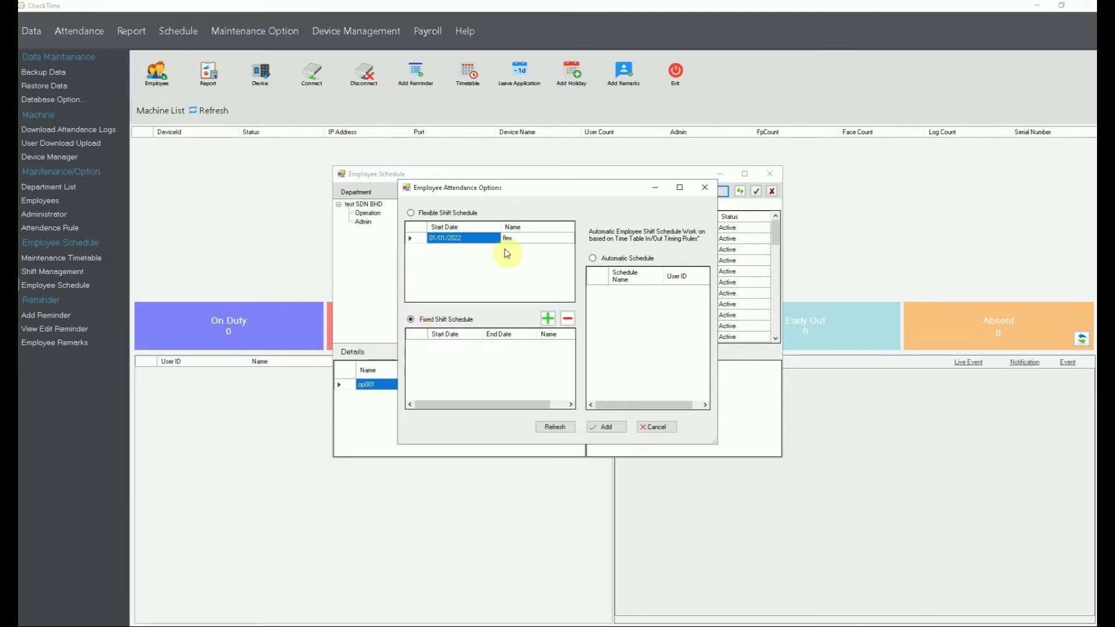
click(593, 259)
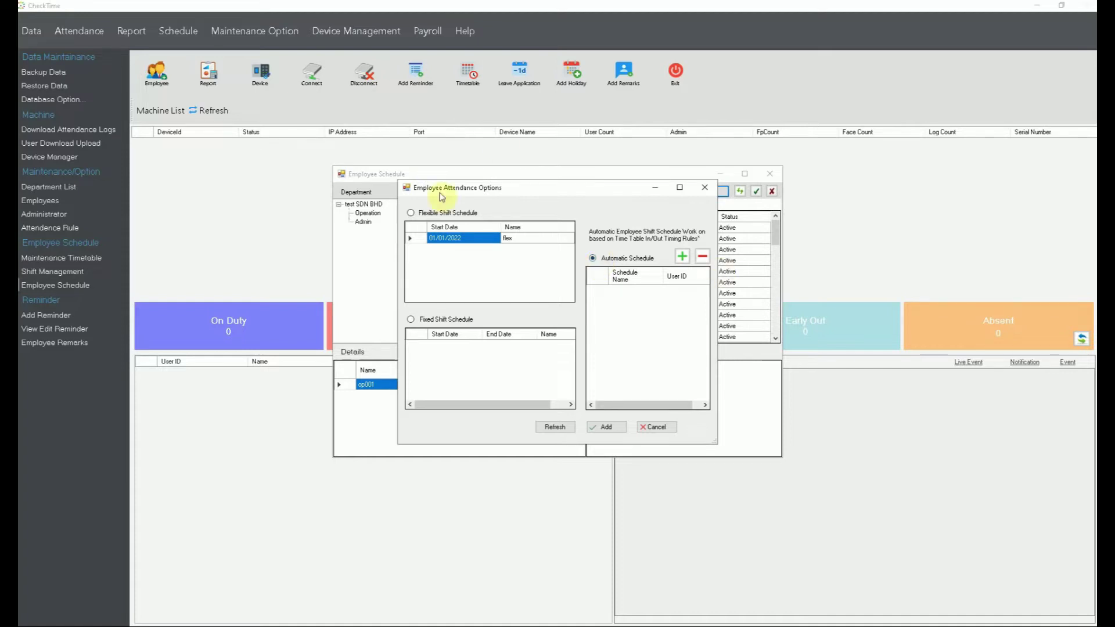
click(415, 239)
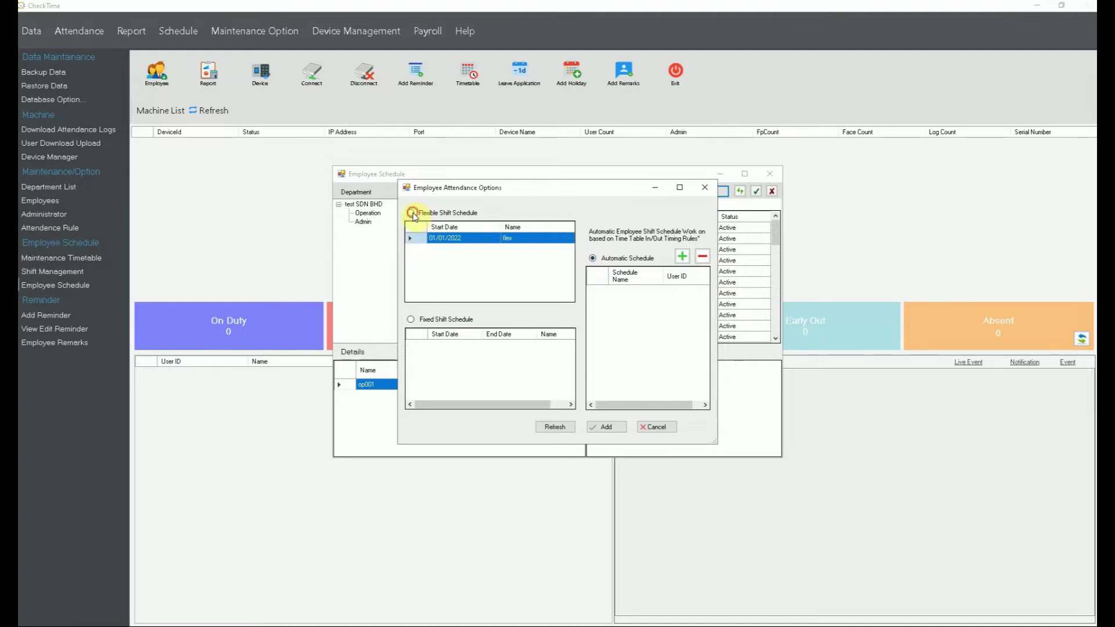
click(414, 213)
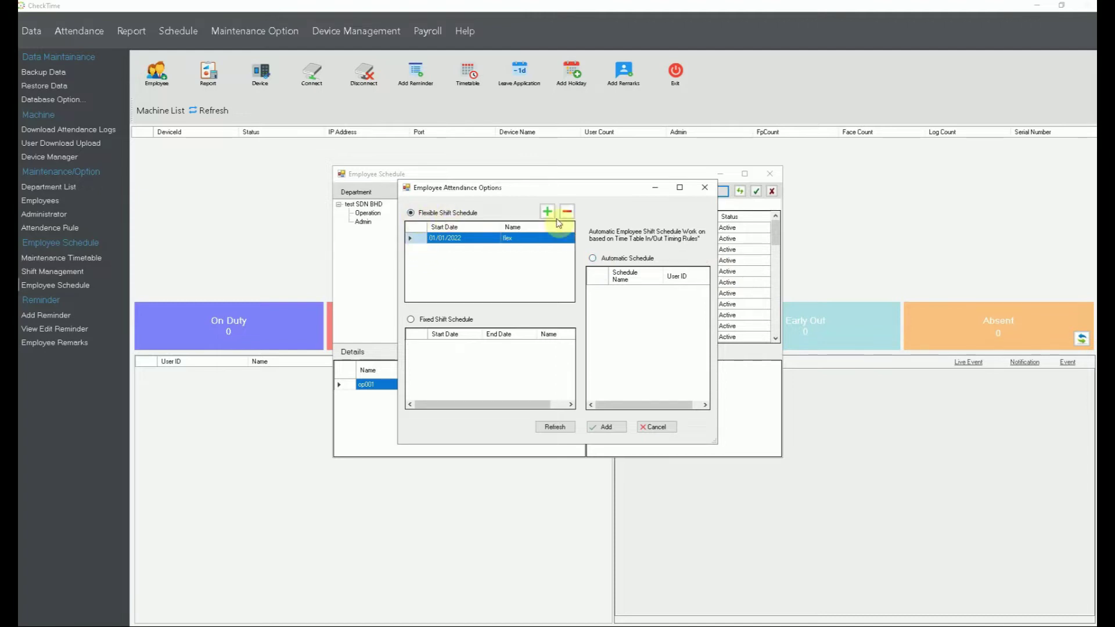
click(591, 259)
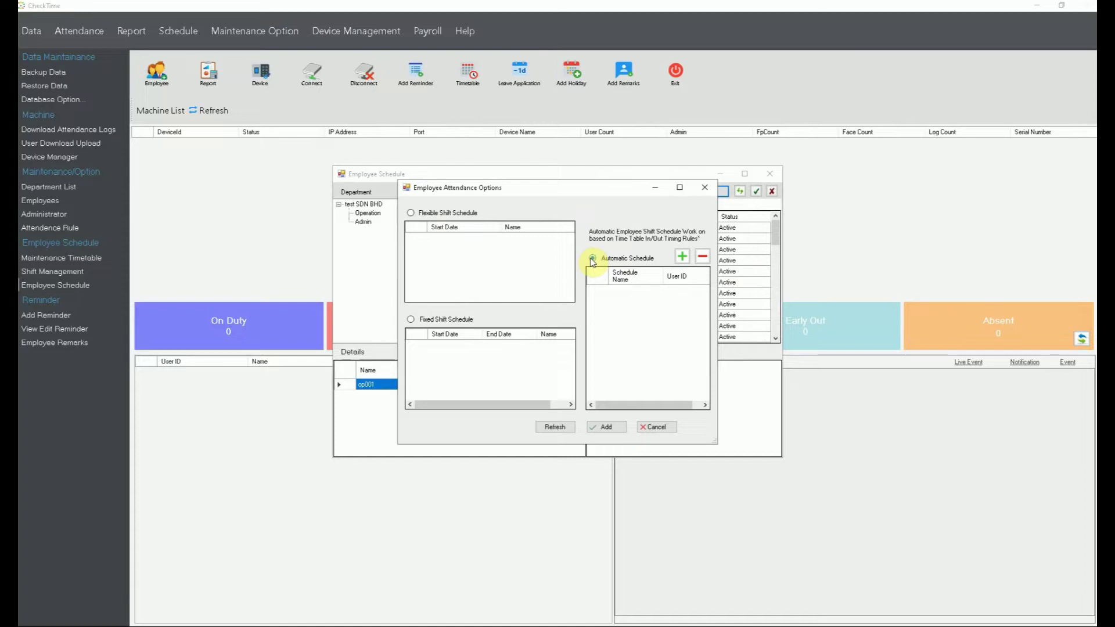
click(592, 259)
Browse the Sat-01, TEST01 and Test-03 shifts, then close the list without adding any
click(683, 256)
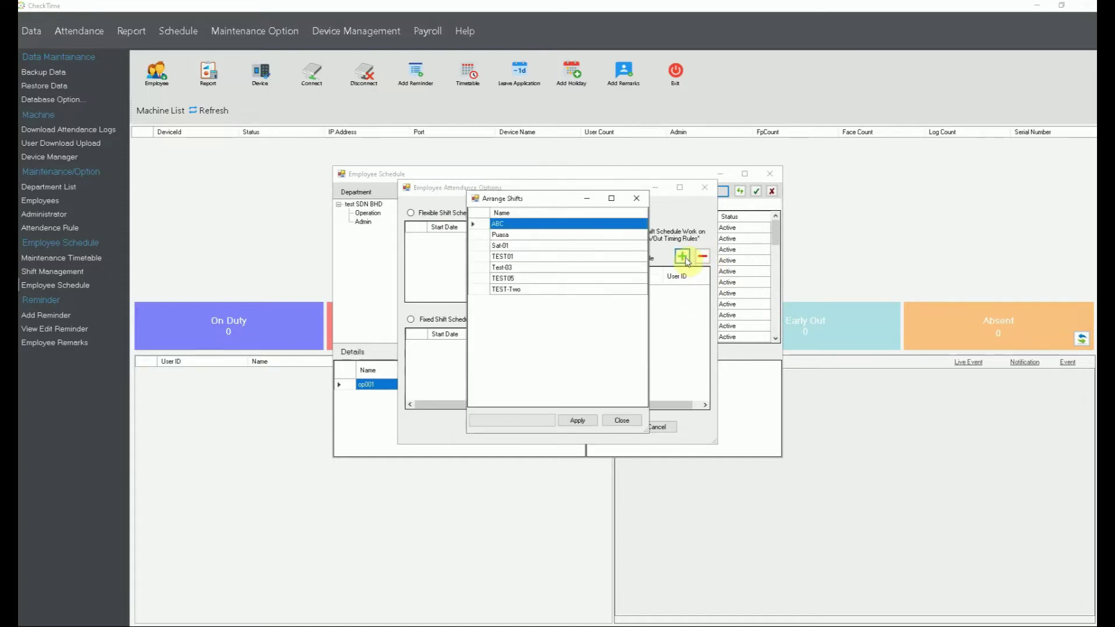
click(592, 245)
click(587, 258)
click(574, 267)
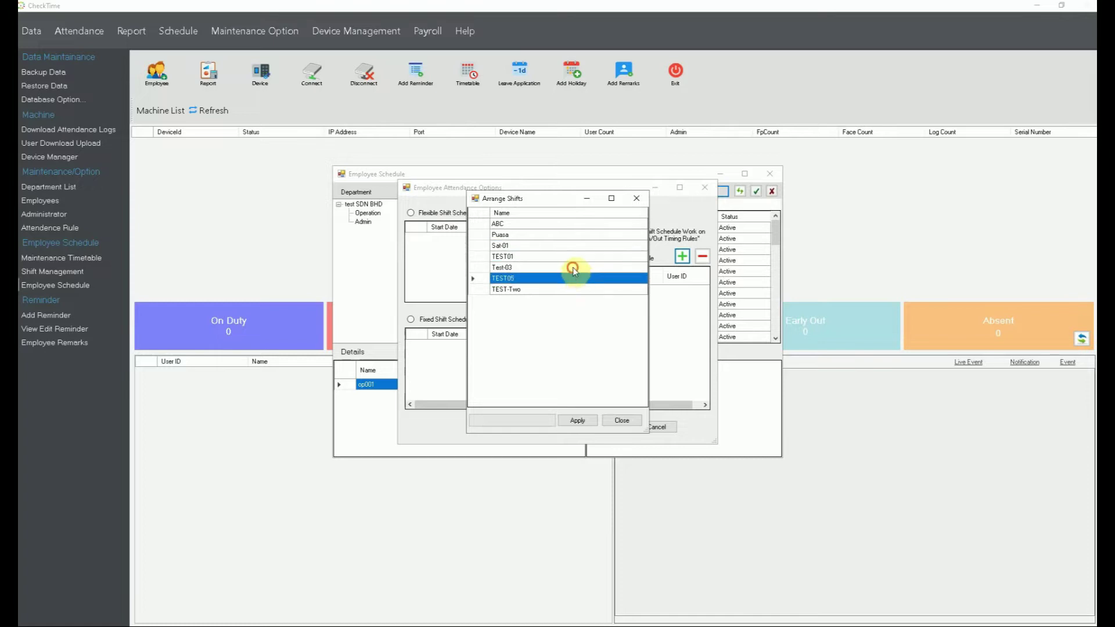
click(575, 257)
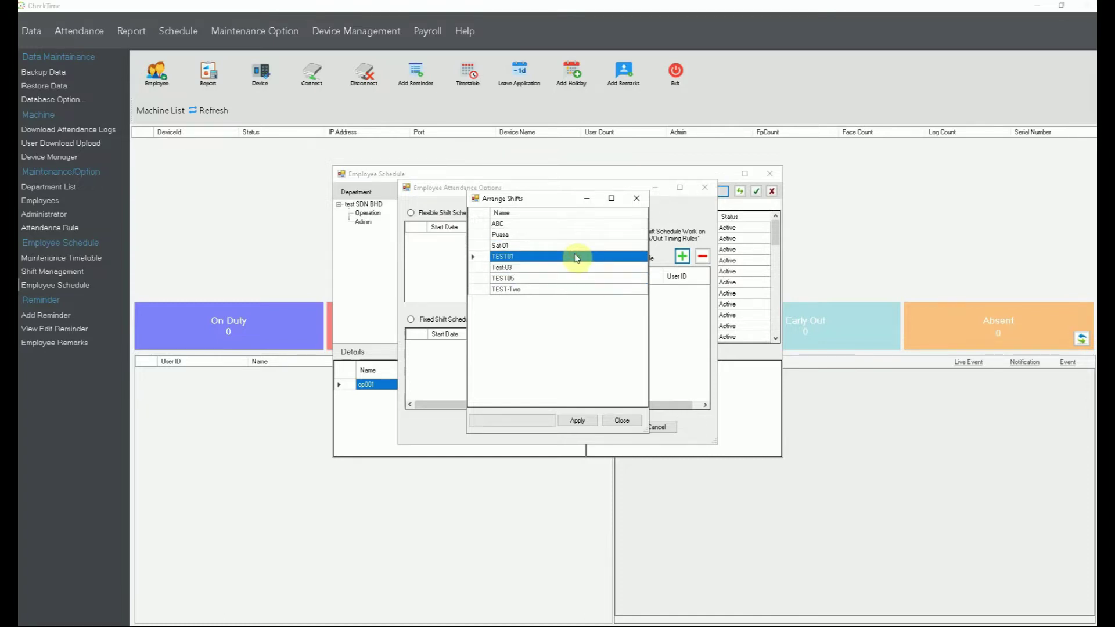
click(637, 198)
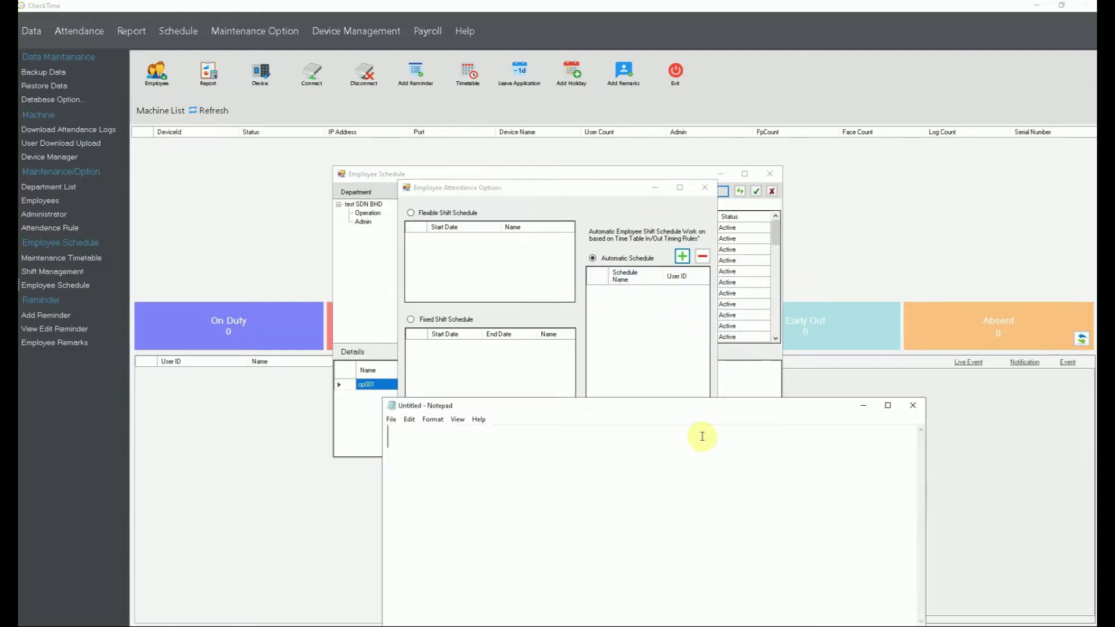
Note 'max autoshift... only up to 3' in Notepad and close both schedule windows
text(max )
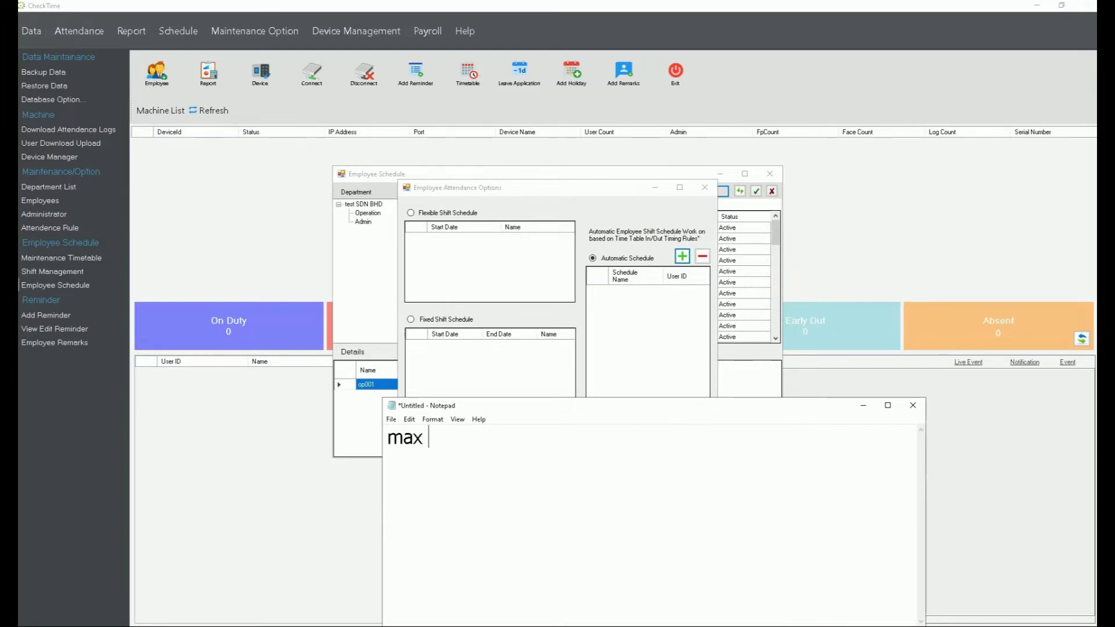
text(autoshift... on)
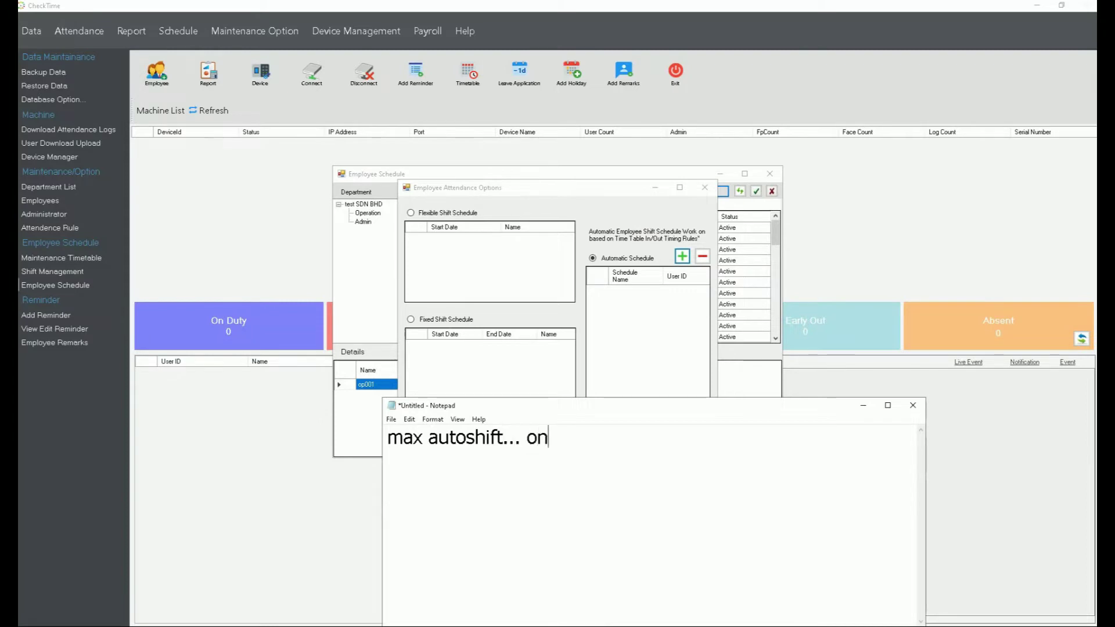
text(ly up to 3)
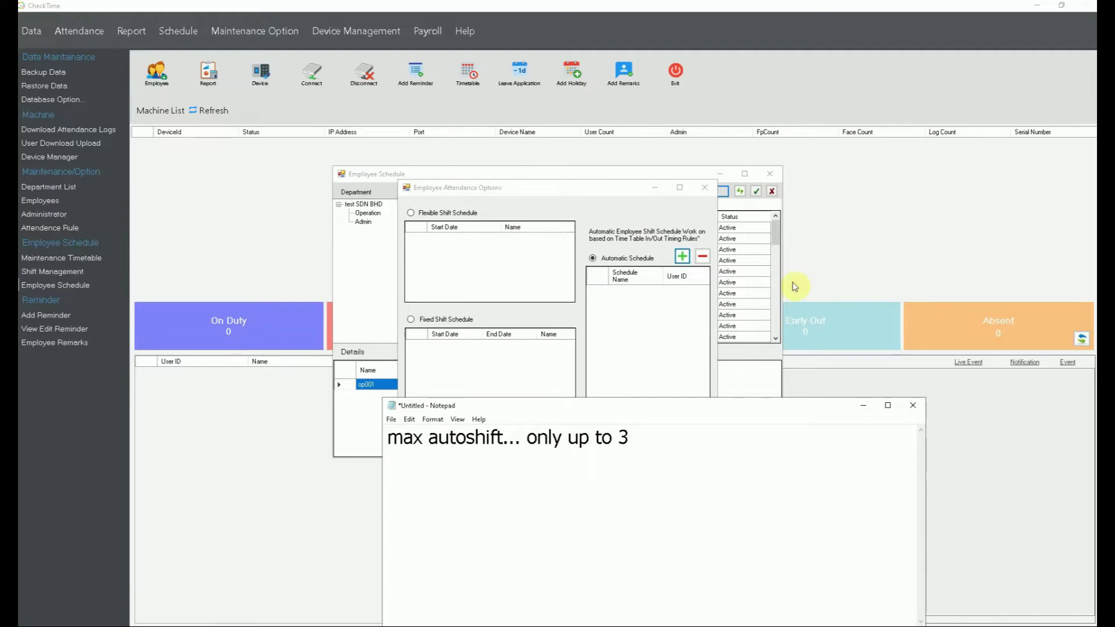
click(705, 188)
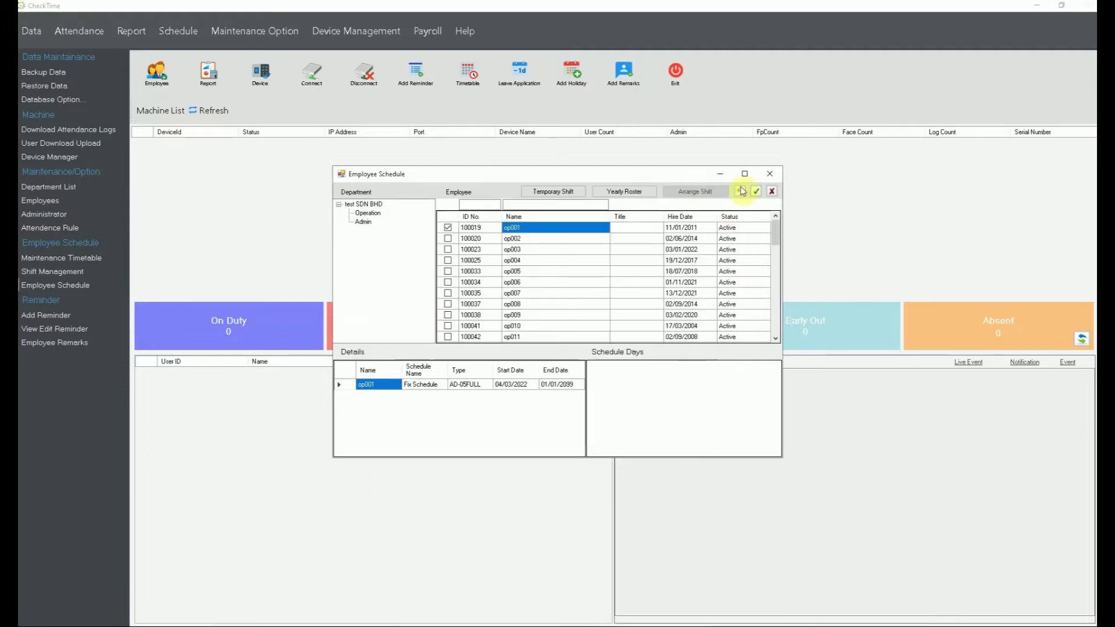
click(770, 174)
Browse the timetable list and load TEST01's settings as the starting point
click(80, 258)
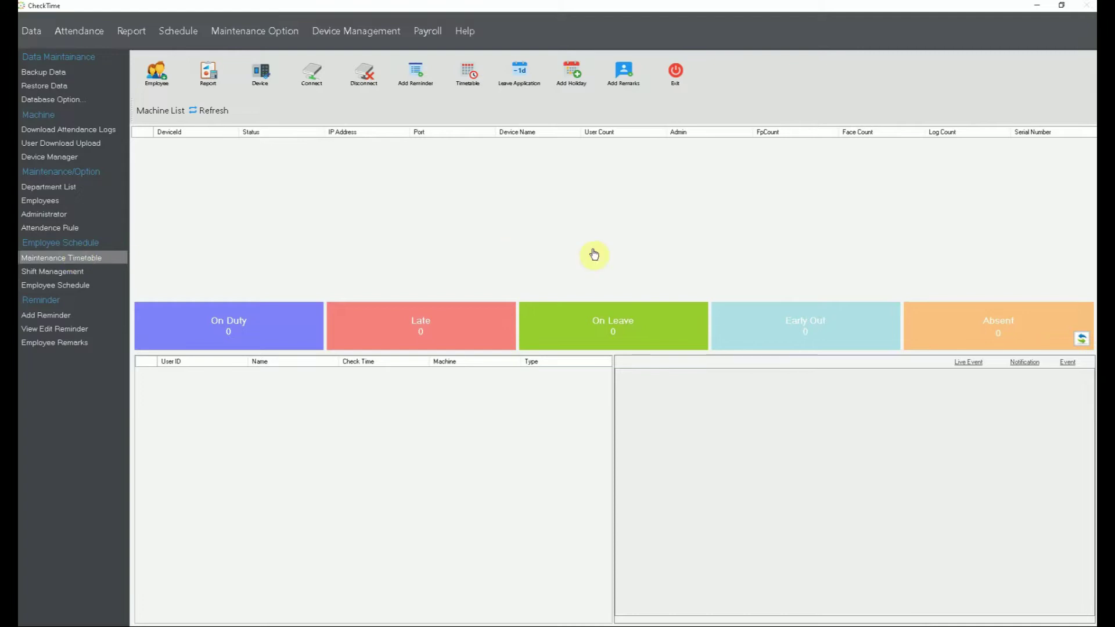
click(321, 197)
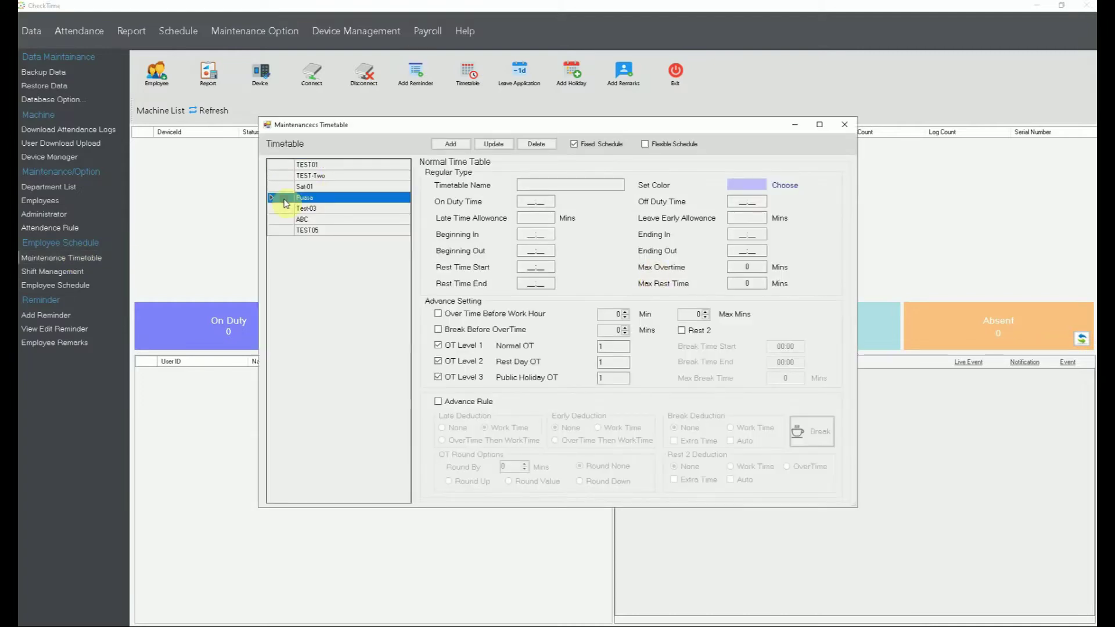
click(321, 187)
click(316, 165)
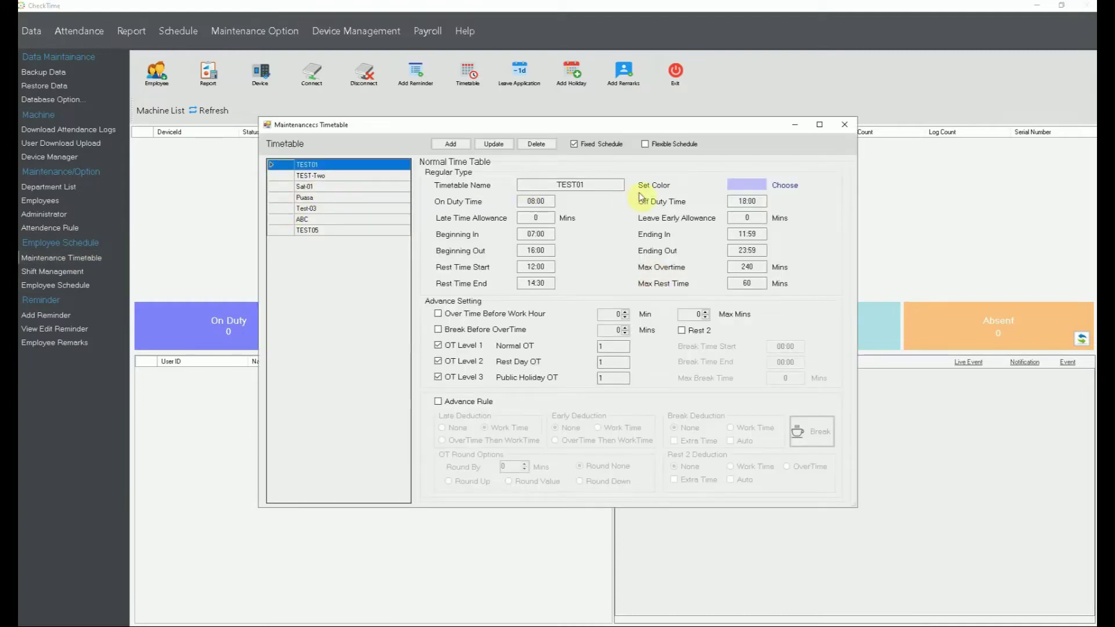
click(281, 175)
click(279, 166)
Rename the copy to MorningSH and review its off-duty and Ending In times
drag(601, 184, 508, 190)
text(Morning)
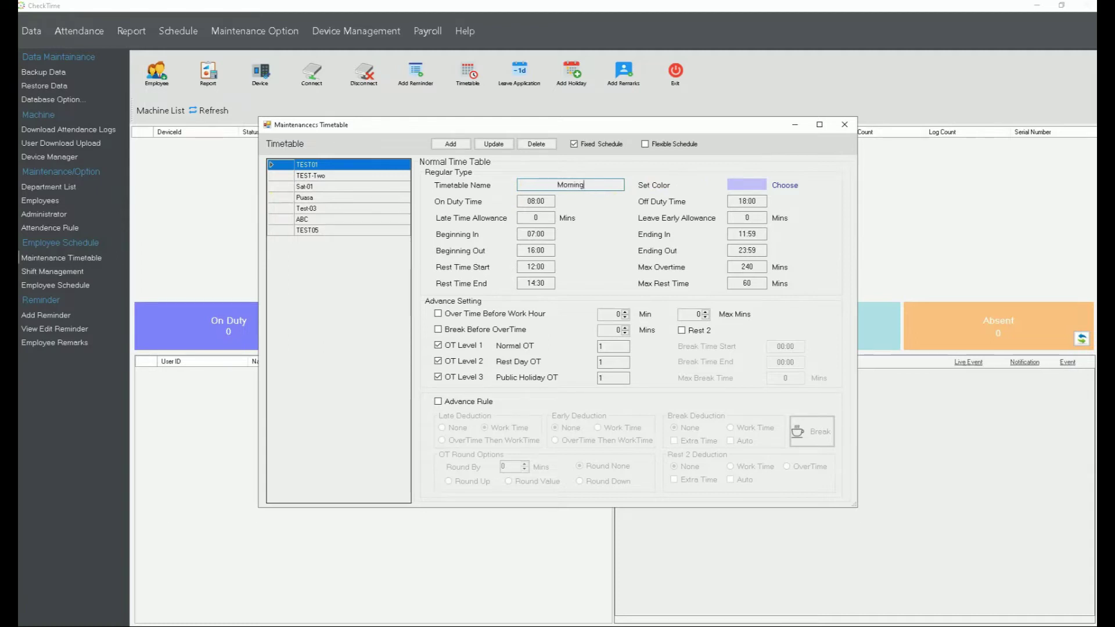
text(SH)
click(756, 201)
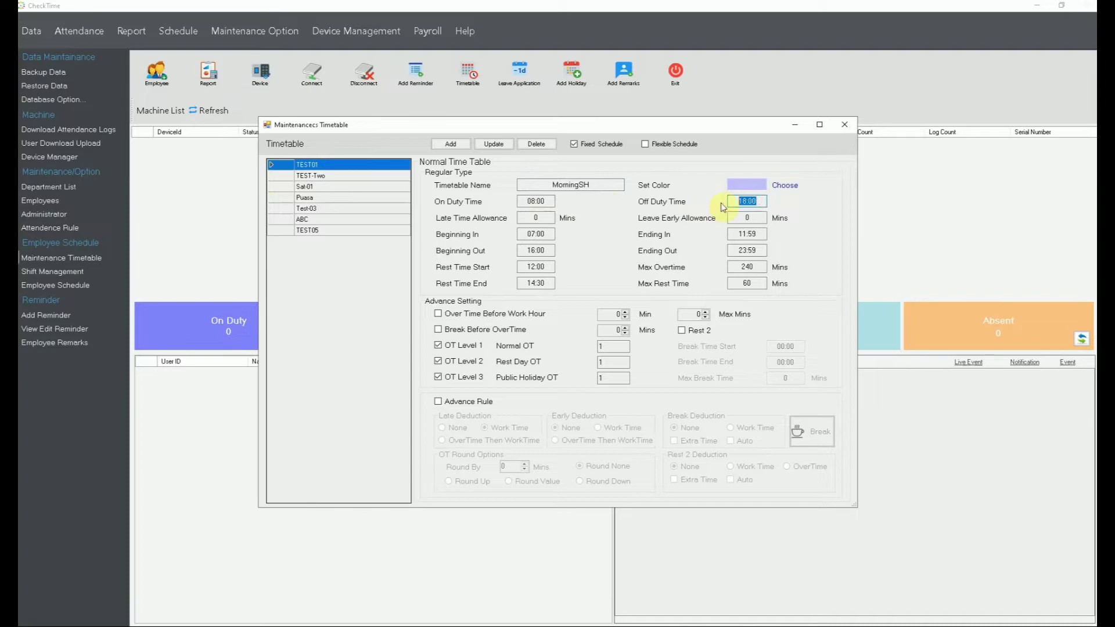
click(758, 233)
drag(760, 234, 730, 233)
text(9:00)
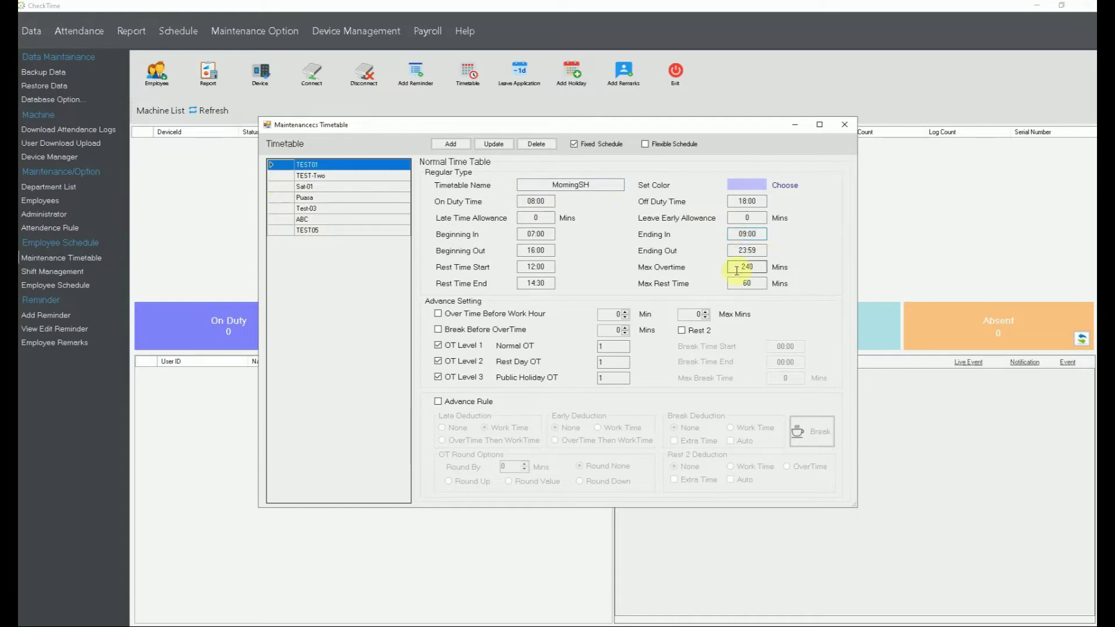
key(BackSpace)
key(BackSpace)
Add MorningSH as a new timetable and review its check-in times
click(455, 149)
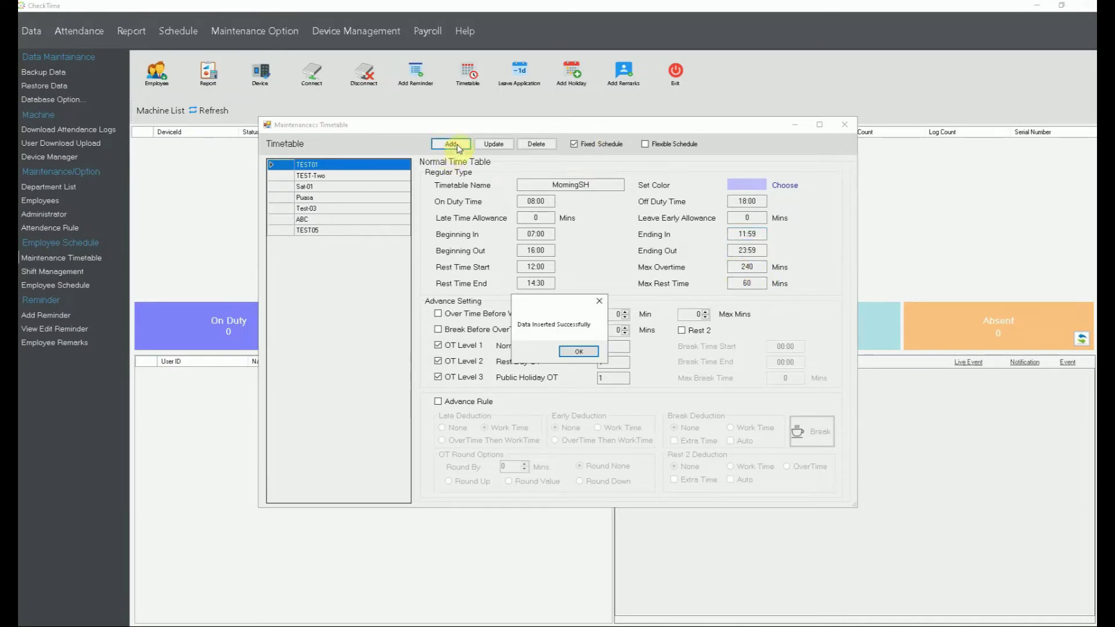
click(579, 352)
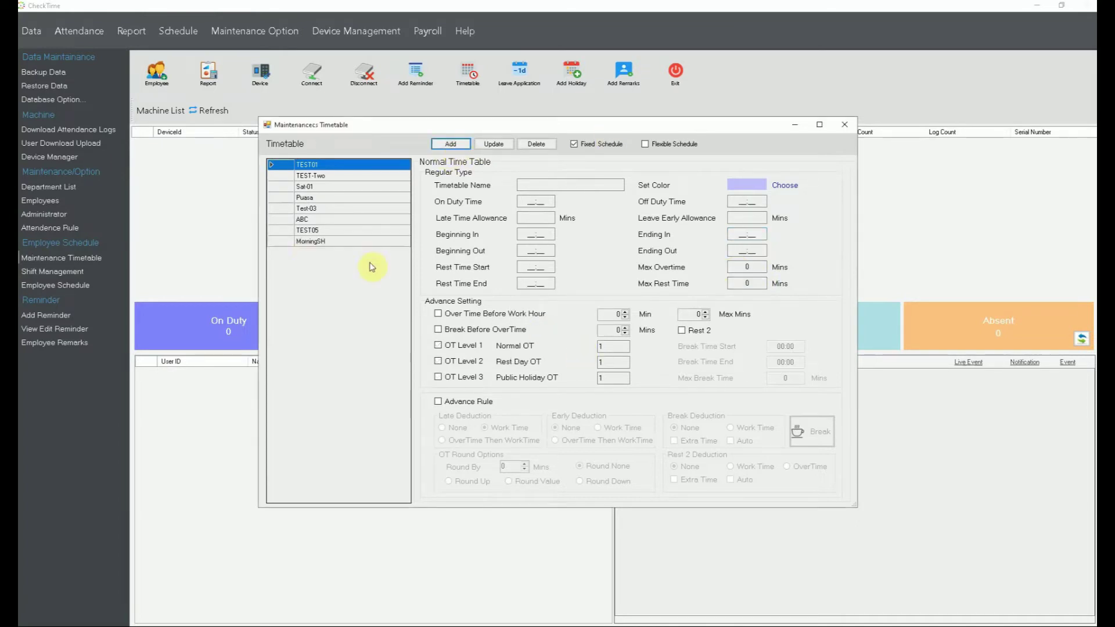
click(281, 241)
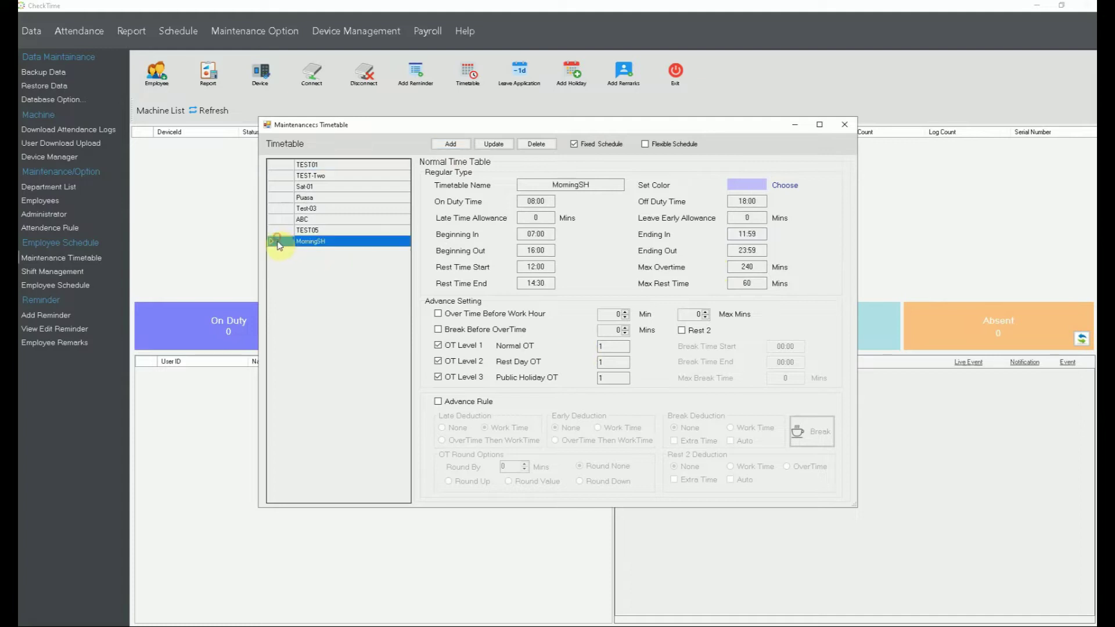
click(525, 234)
click(755, 235)
Rename the copy to AfternoonSH and add it as another timetable
click(578, 186)
drag(550, 183, 542, 177)
text(Afternoon)
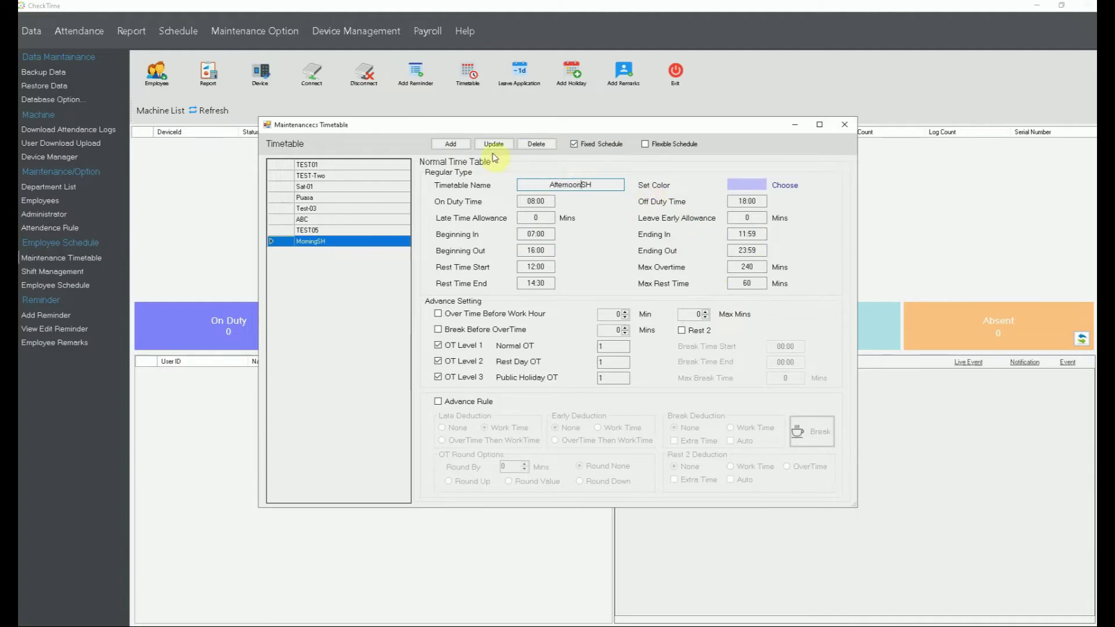
click(457, 144)
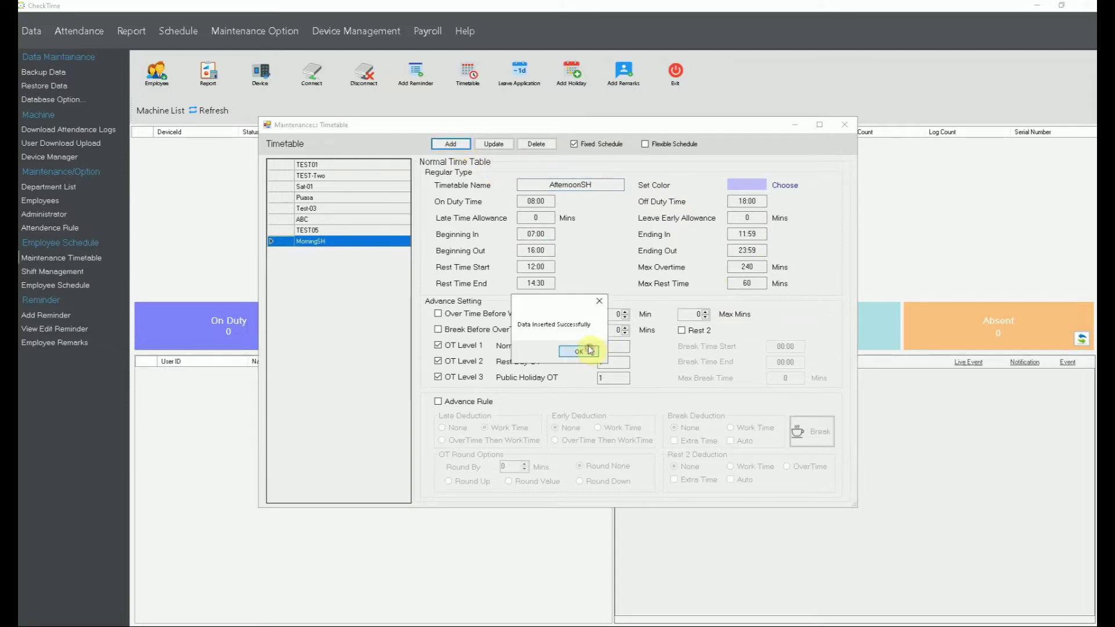
click(590, 351)
Set AfternoonSH's duty time to 12:00 on and 20:00 off
click(279, 254)
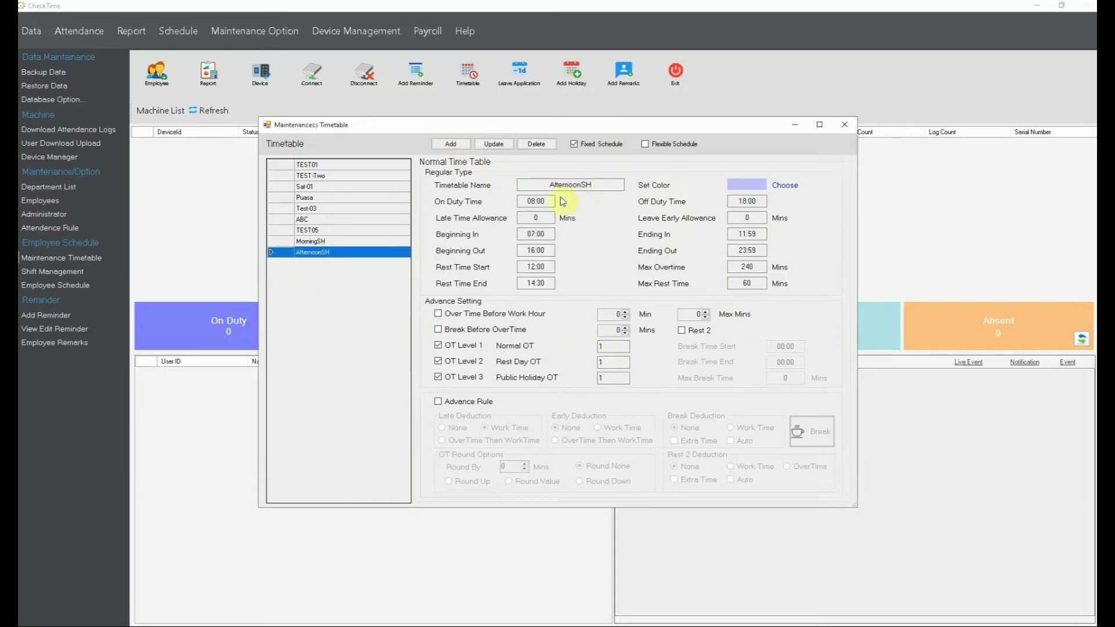
double_click(537, 201)
text(12:00)
double_click(761, 201)
text(22)
key(BackSpace)
key(BackSpace)
text(00)
Set the check-in window to begin at 12:00 and end at 17:00
drag(552, 234, 504, 239)
text(1)
drag(761, 235, 715, 237)
text(18)
drag(549, 250, 487, 256)
drag(757, 234, 727, 235)
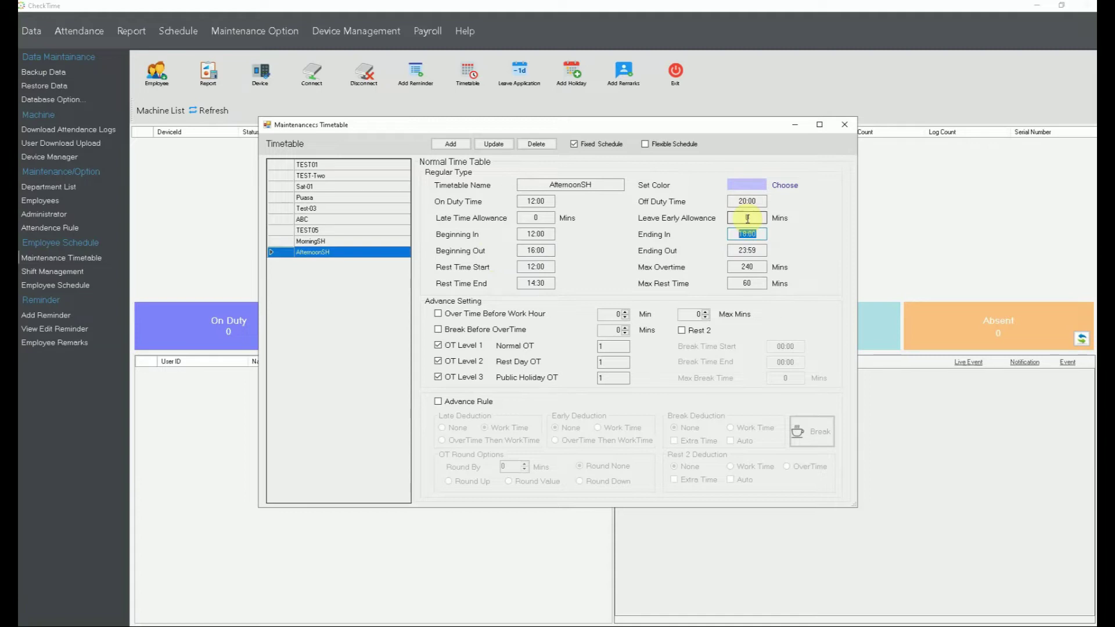
text(17:00)
drag(545, 250, 491, 241)
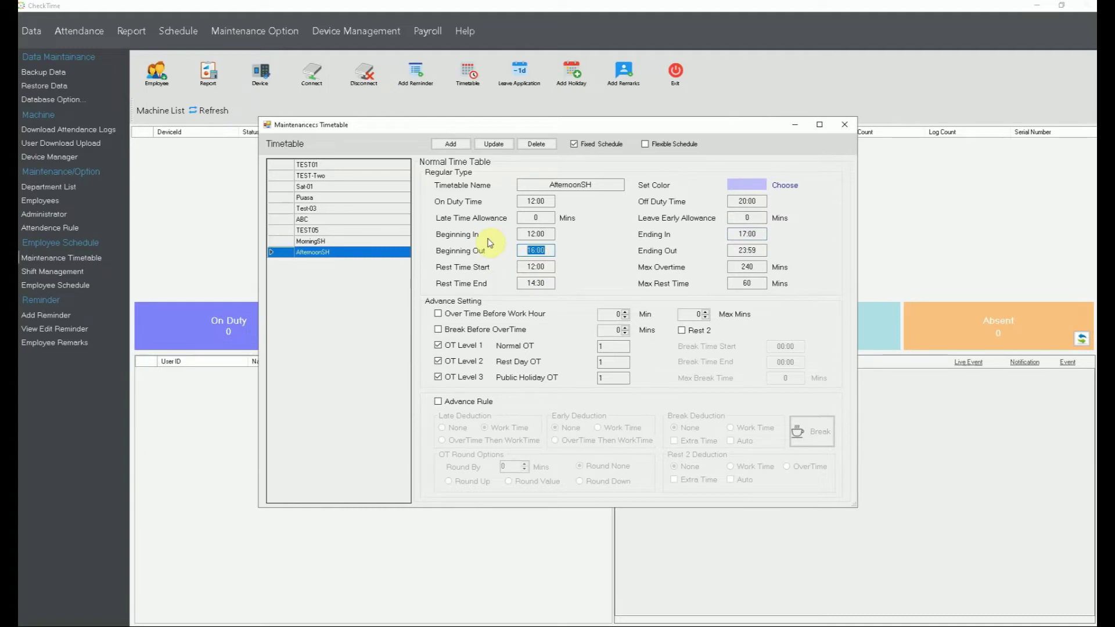
Set check-out to 19:00–02:00 and the rest time to 16:00–17:30
text(19:0)
drag(760, 251, 735, 251)
text(02:00)
drag(551, 268, 503, 262)
drag(549, 268, 513, 268)
text(16)
drag(545, 283, 494, 283)
text(1)
Change Ending In to 15:00, recheck the times, and update AfternoonSH
click(739, 232)
drag(758, 234, 725, 234)
text(15:00)
click(536, 201)
click(747, 200)
click(535, 234)
click(755, 233)
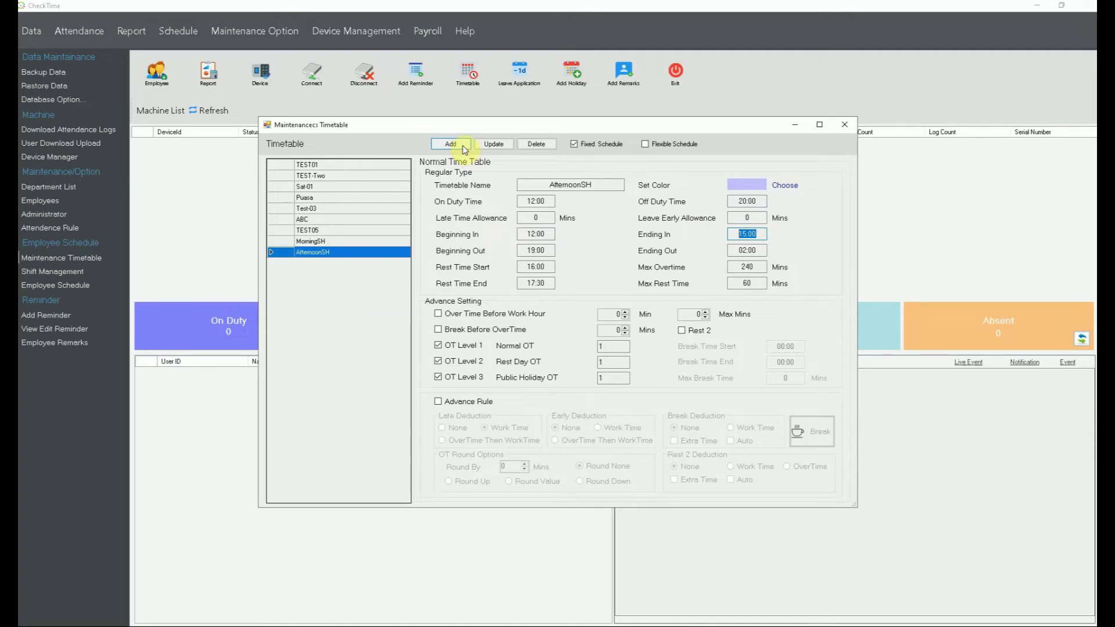
click(494, 144)
click(577, 351)
Compare the Beginning In times of MorningSH and AfternoonSH
click(323, 242)
click(537, 234)
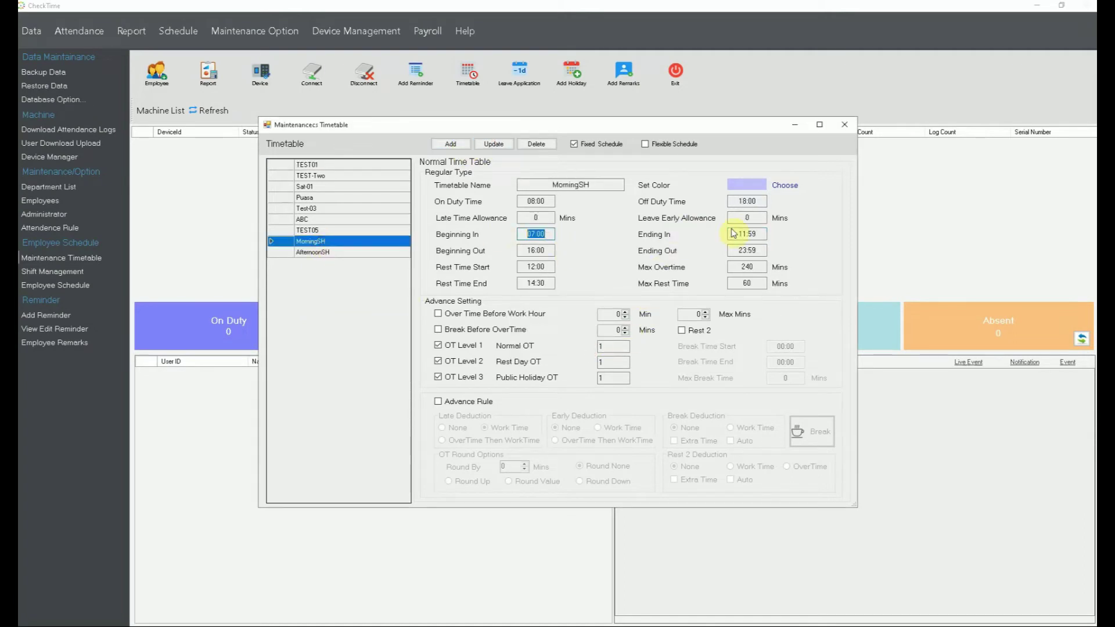
click(396, 252)
click(535, 234)
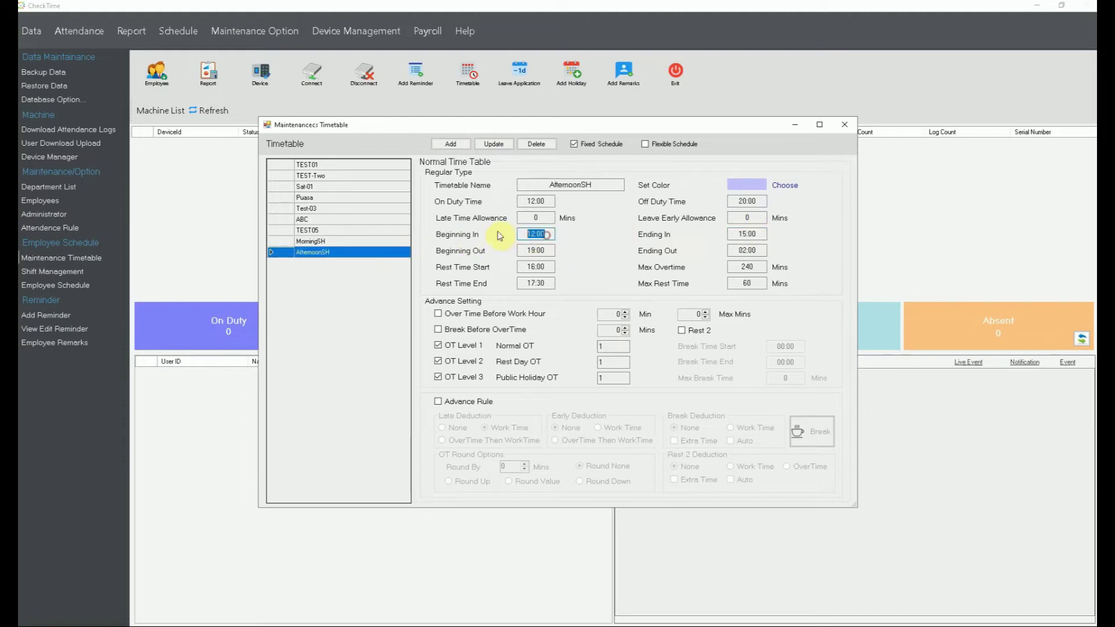
key(Tab)
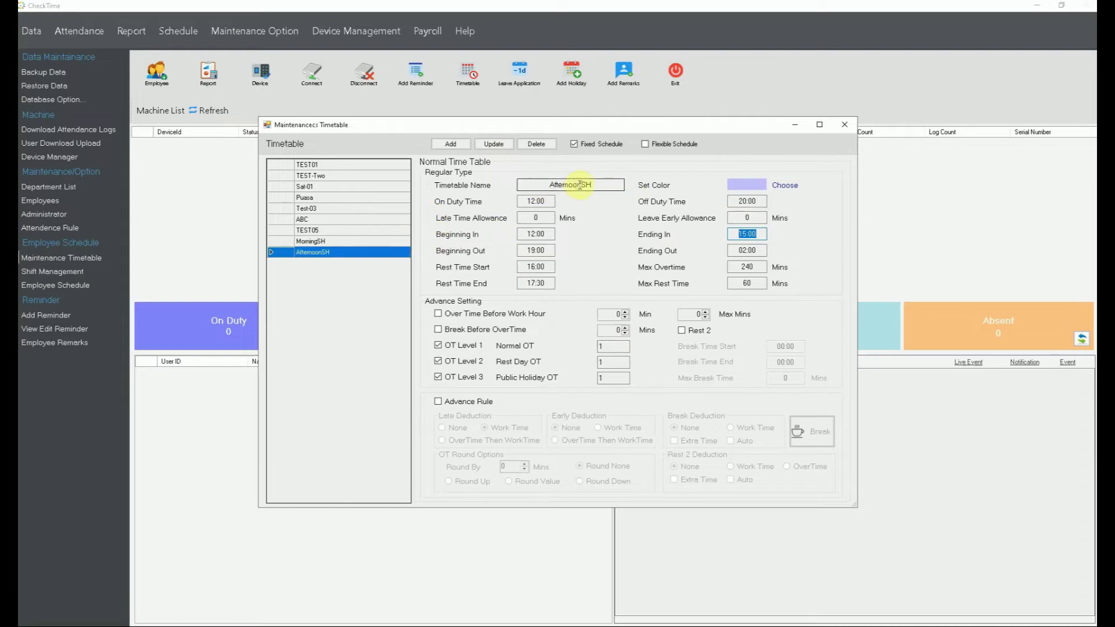
Rename the timetable to NightSH with duty from 21:00 to 07:00
drag(582, 185, 510, 195)
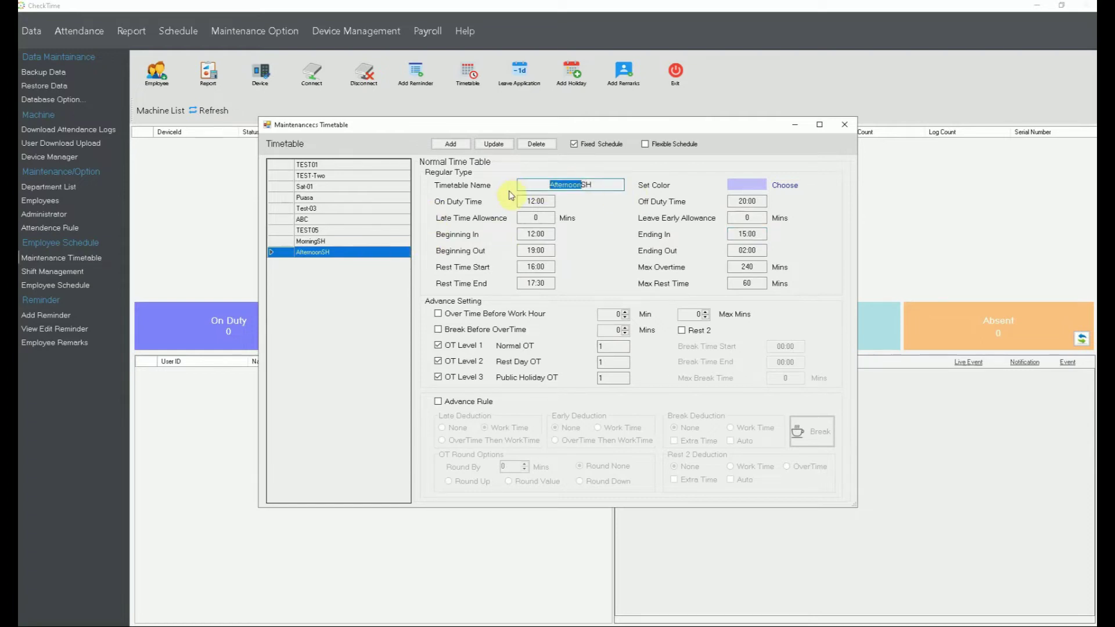
text(Night)
drag(548, 201, 510, 200)
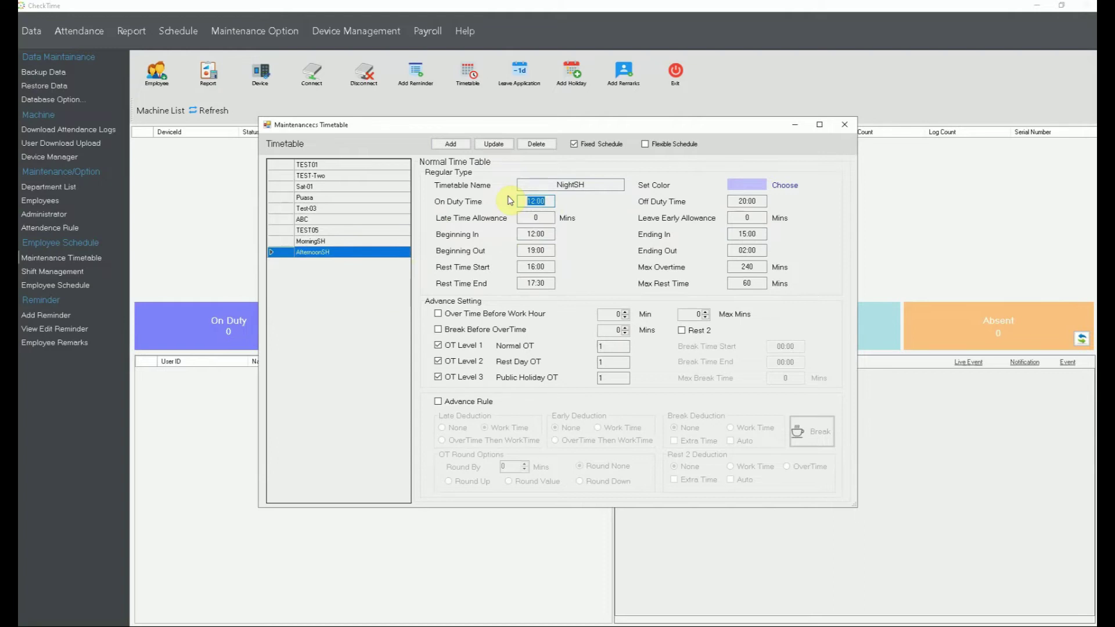
text(2)
drag(761, 201, 716, 201)
text(07:00)
Set check-in to 20:00–23:00 and check-out to 05:00–09:00
drag(552, 234, 508, 239)
text(20)
drag(778, 238, 718, 235)
text(23)
drag(553, 251, 465, 245)
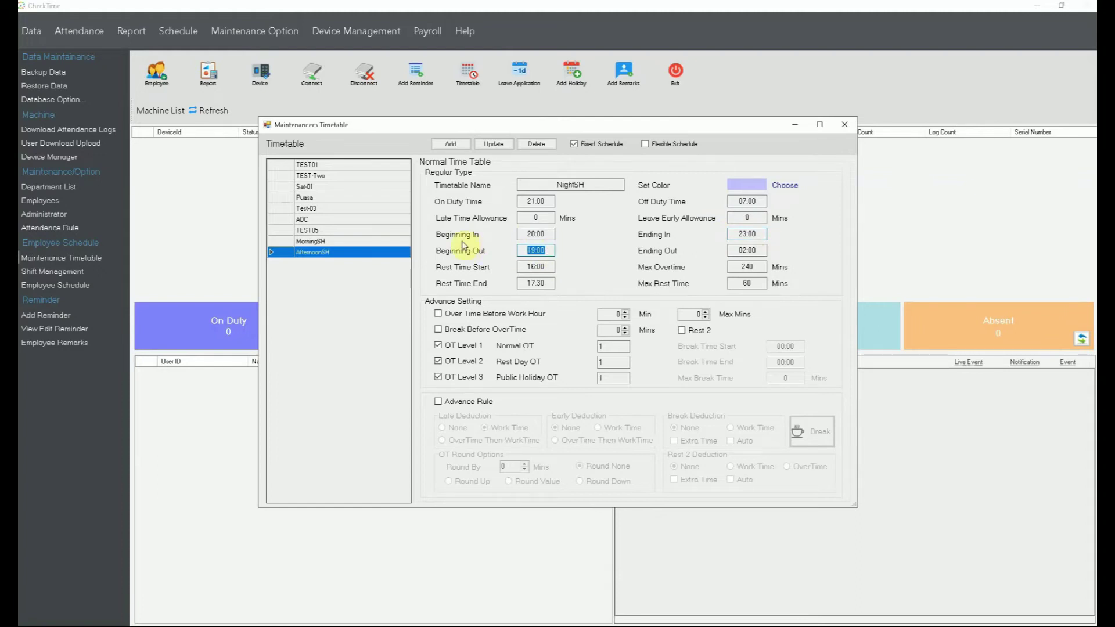
text(050)
drag(757, 250, 710, 251)
text(0900)
Set the rest time to 02:00–04:00 and add NightSH as a new timetable
drag(544, 267, 513, 269)
text(02:00)
drag(549, 282, 514, 283)
text(04:00)
click(457, 146)
Dismiss the confirmation and browse MorningSH, AfternoonSH and NightSH in the timetable list
click(576, 350)
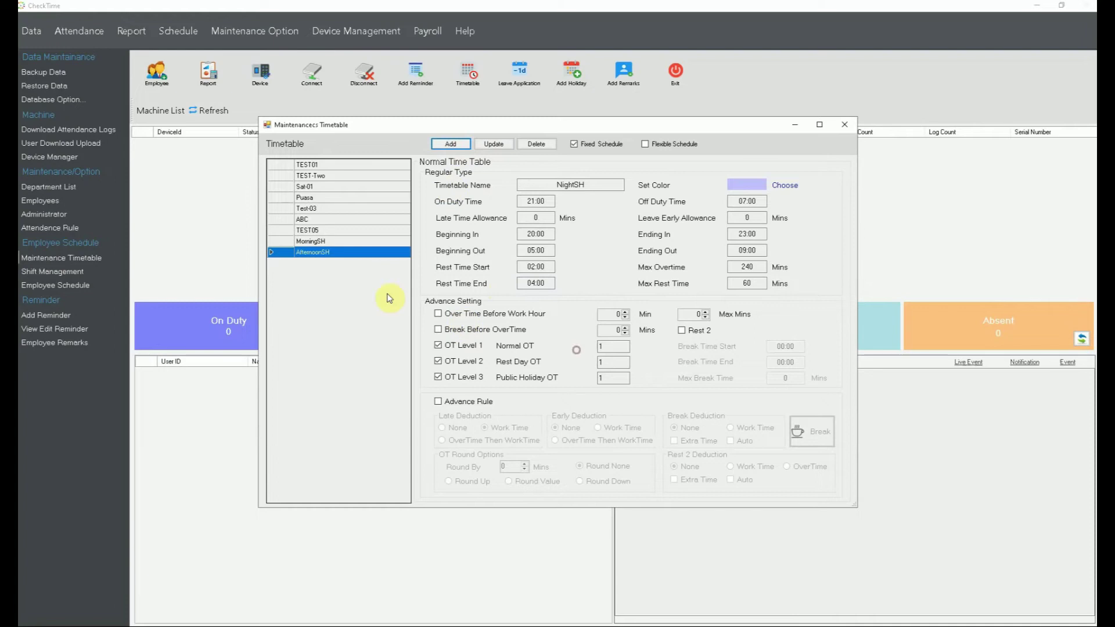
click(287, 263)
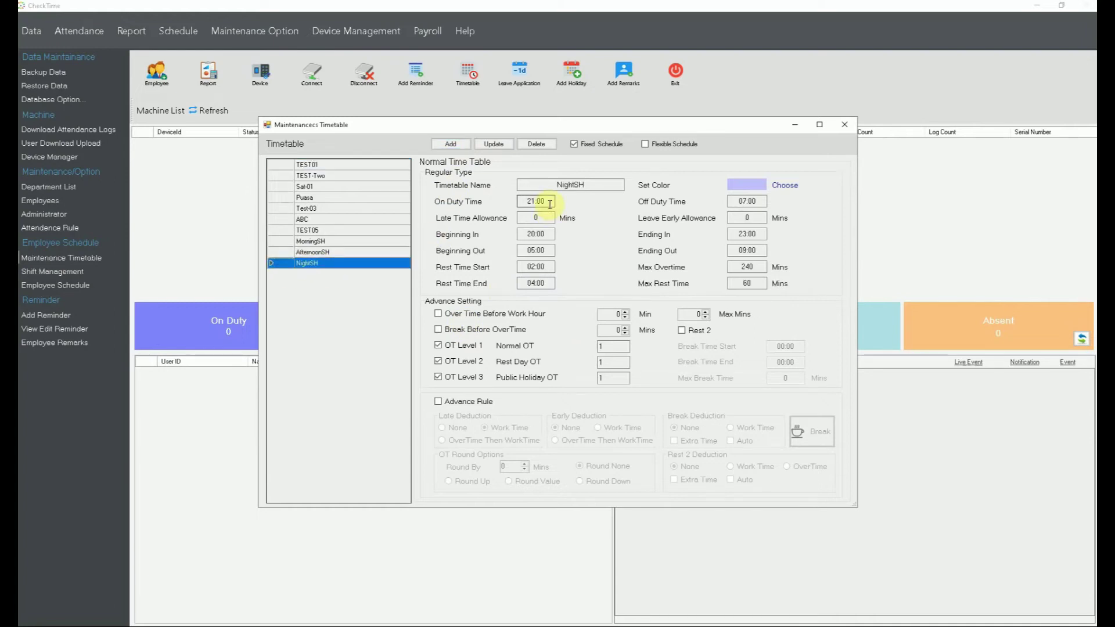
click(534, 234)
click(373, 243)
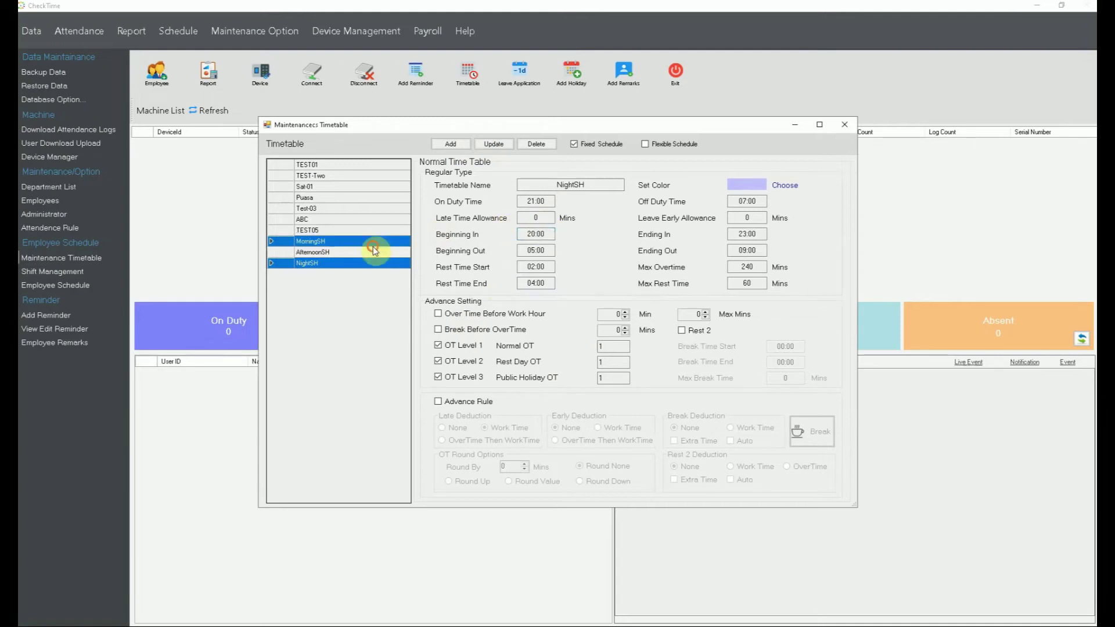
click(372, 251)
drag(547, 234, 432, 250)
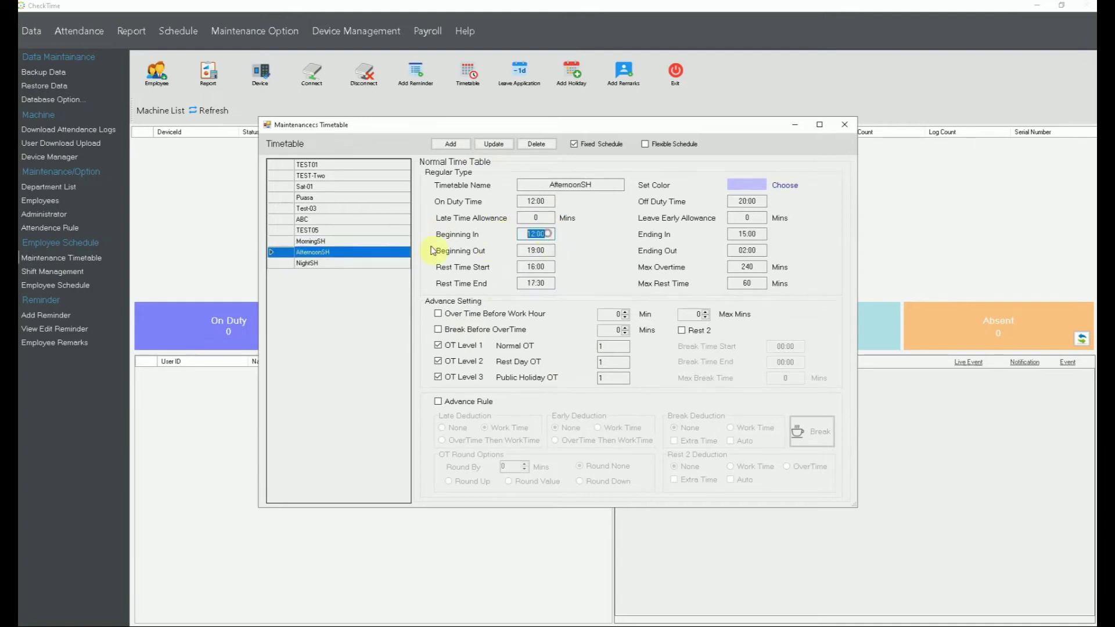
click(383, 263)
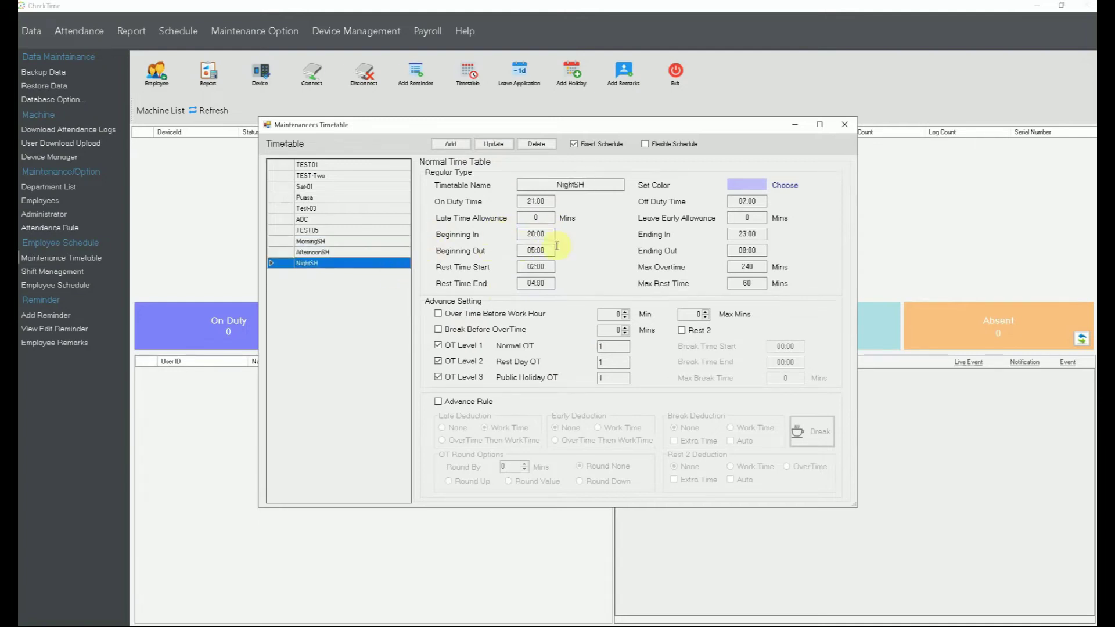
click(381, 251)
click(379, 241)
click(380, 230)
click(374, 241)
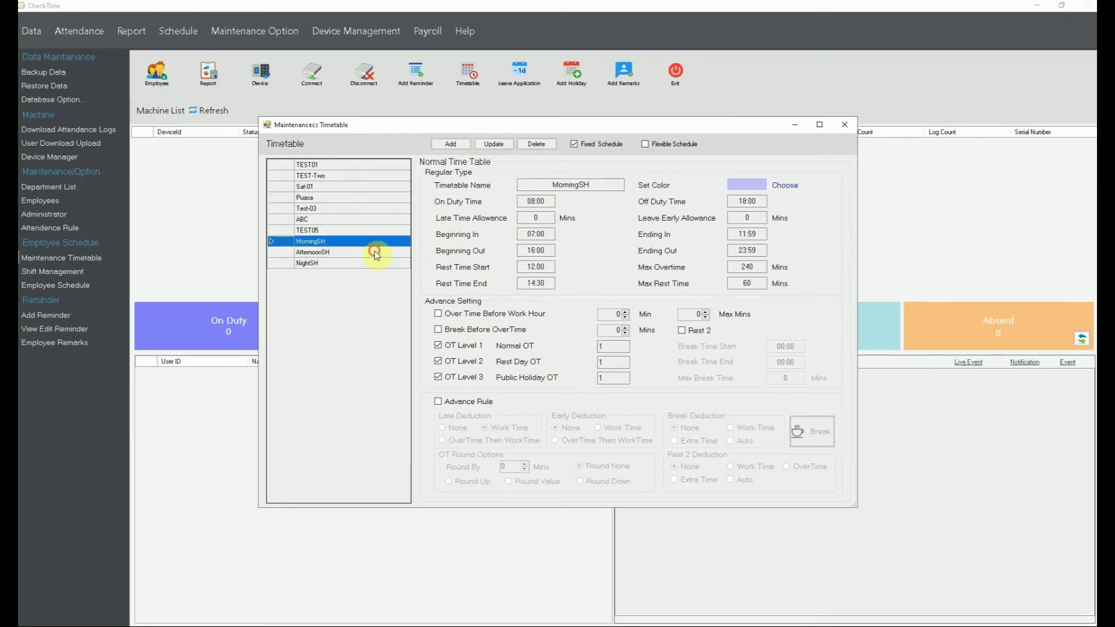
click(374, 253)
click(376, 263)
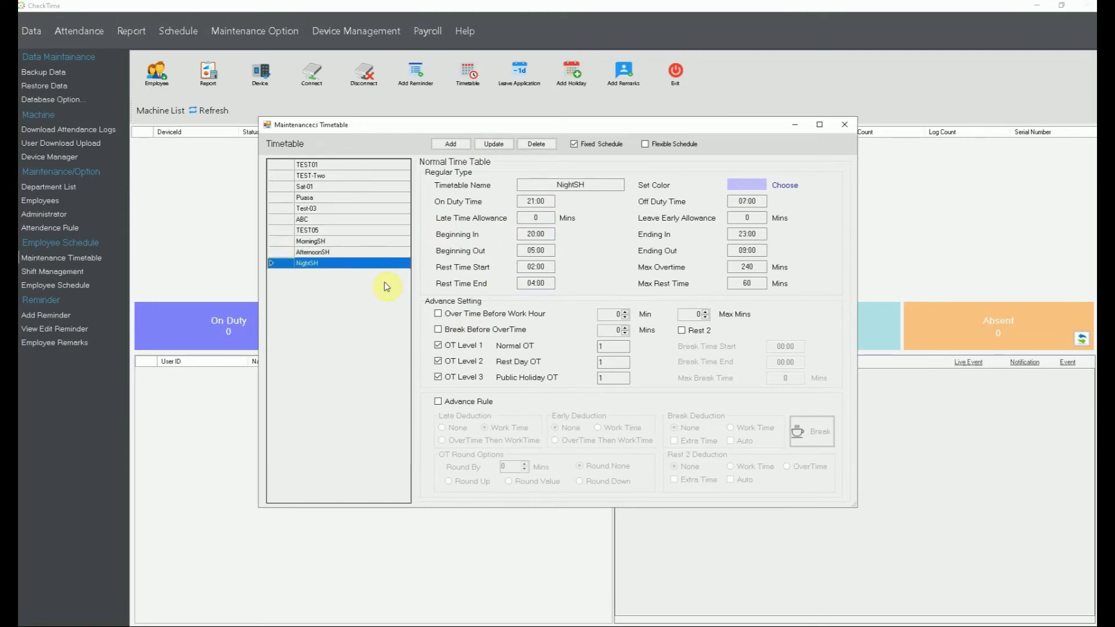
Open Employee Schedule and start arranging shifts for the first Operation employee
click(844, 128)
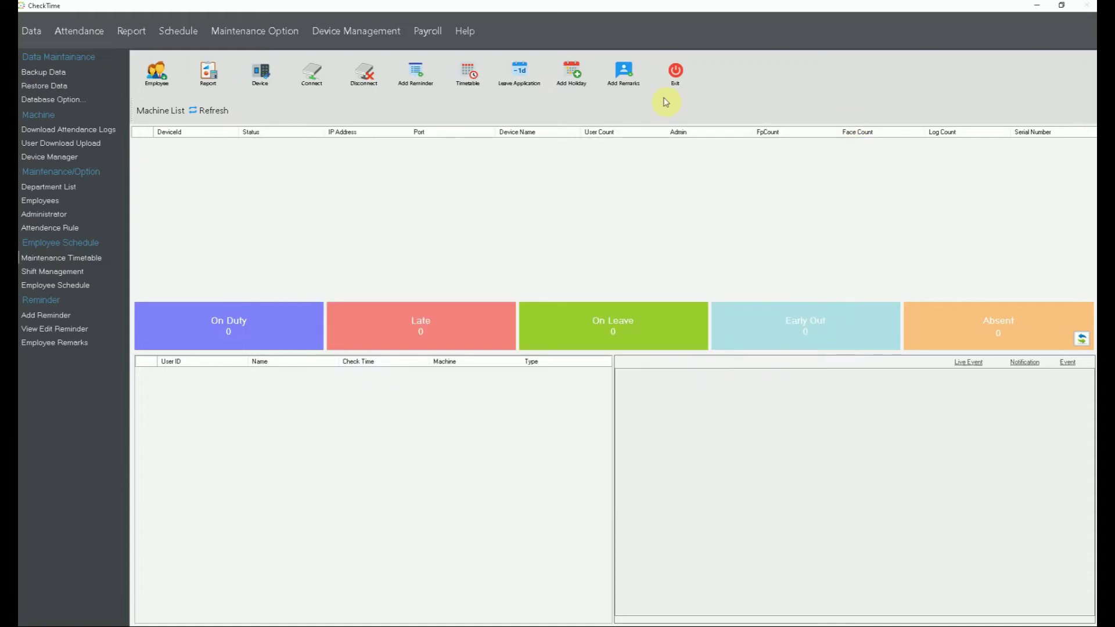
click(58, 286)
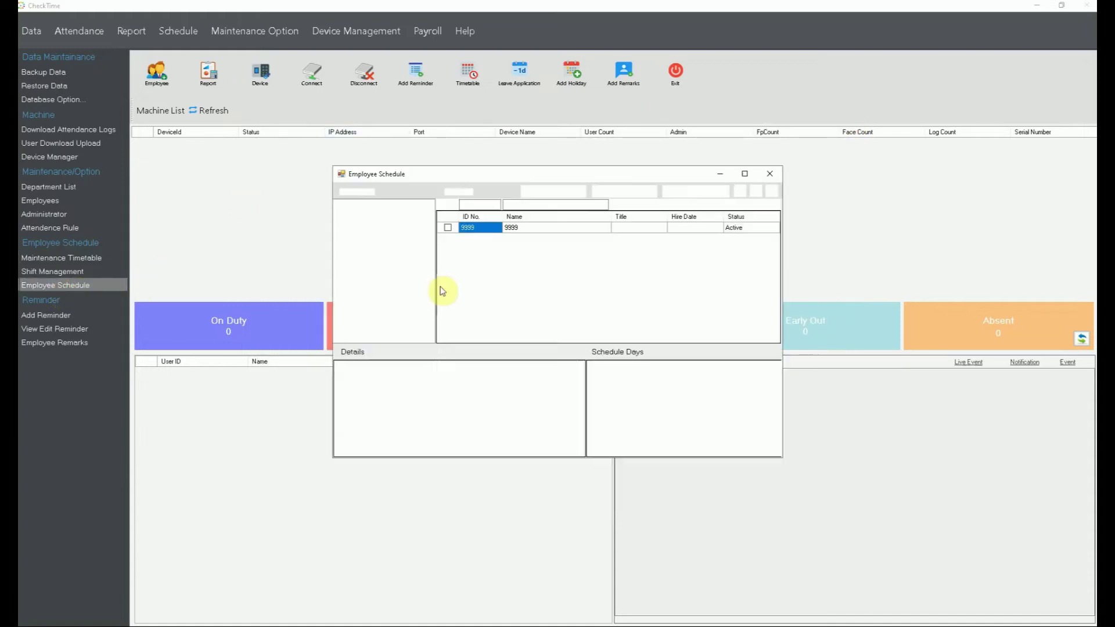
click(367, 213)
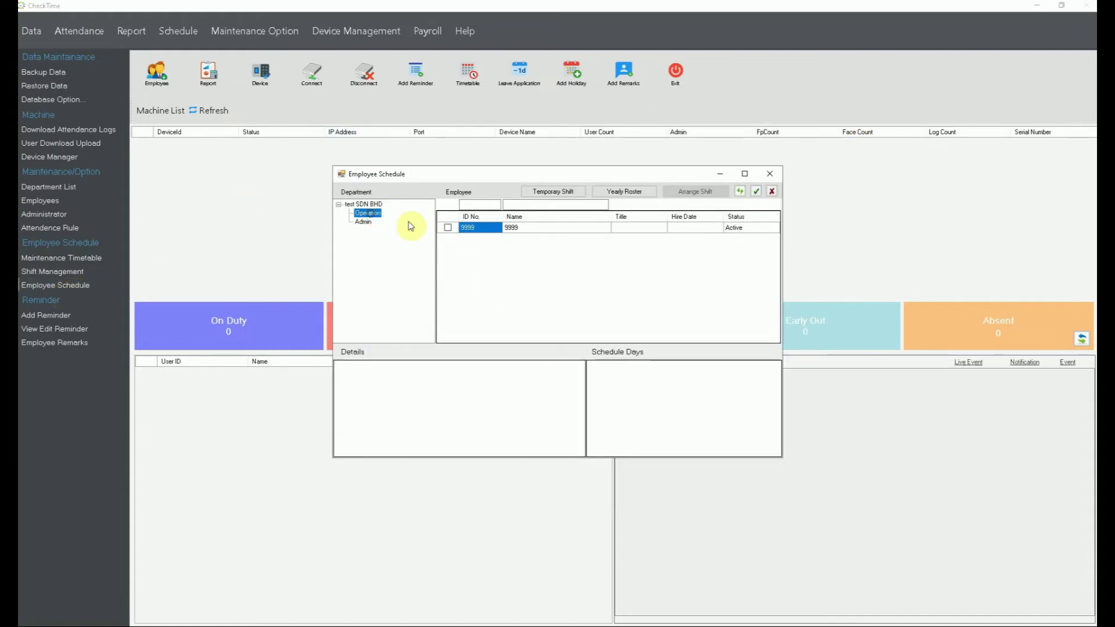
click(447, 228)
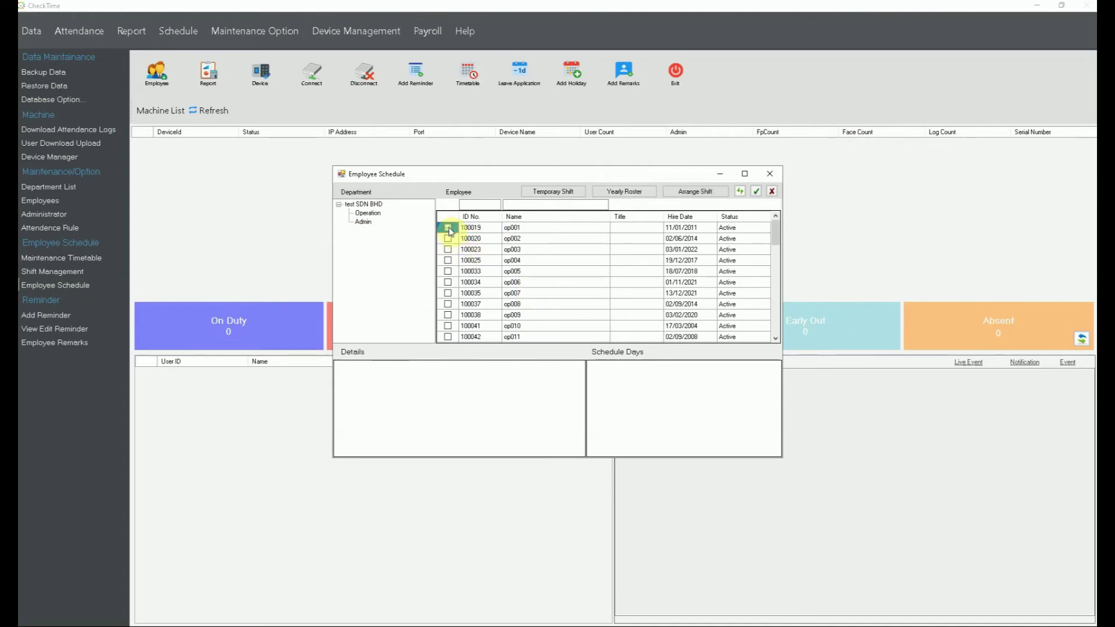
click(692, 192)
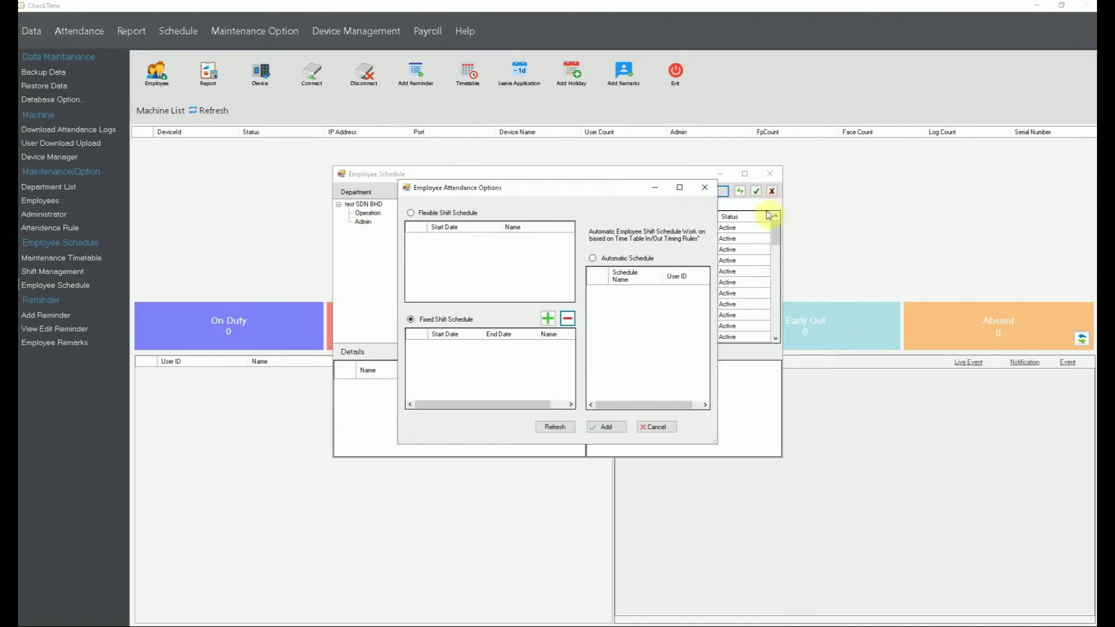
Add AfternoonSH, MorningSH and NightSH as automatic schedules and save them
click(592, 258)
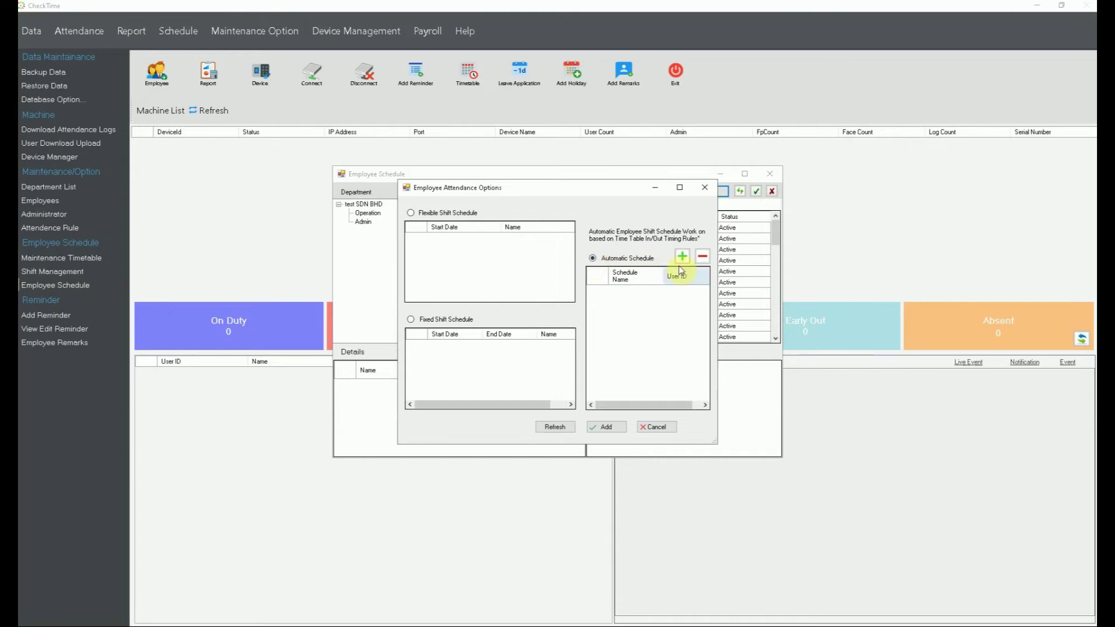
click(682, 257)
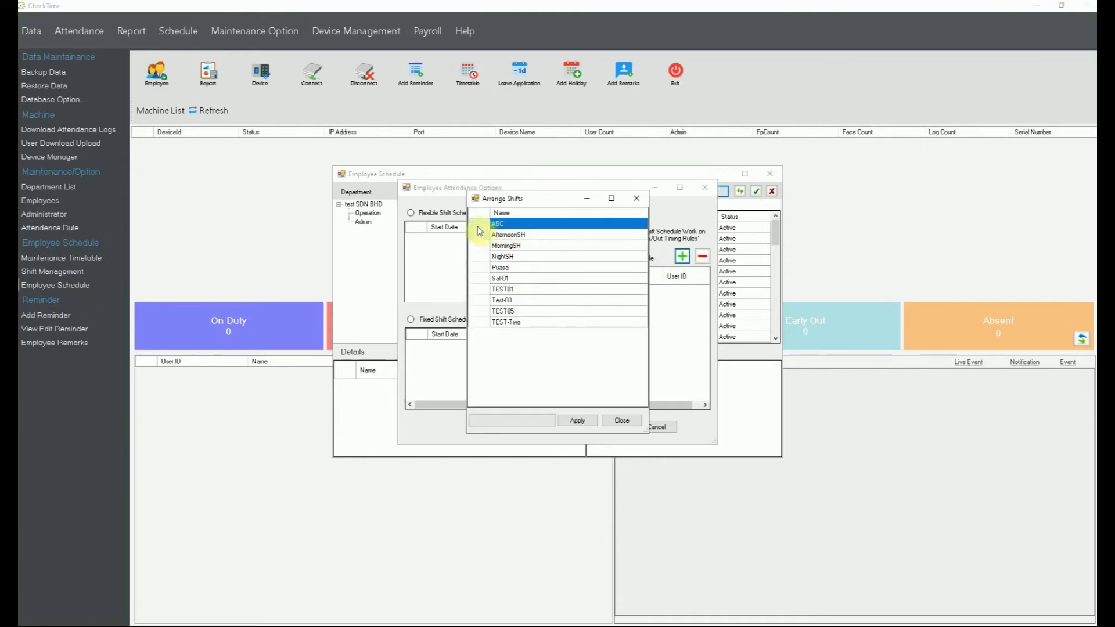
click(481, 235)
click(581, 420)
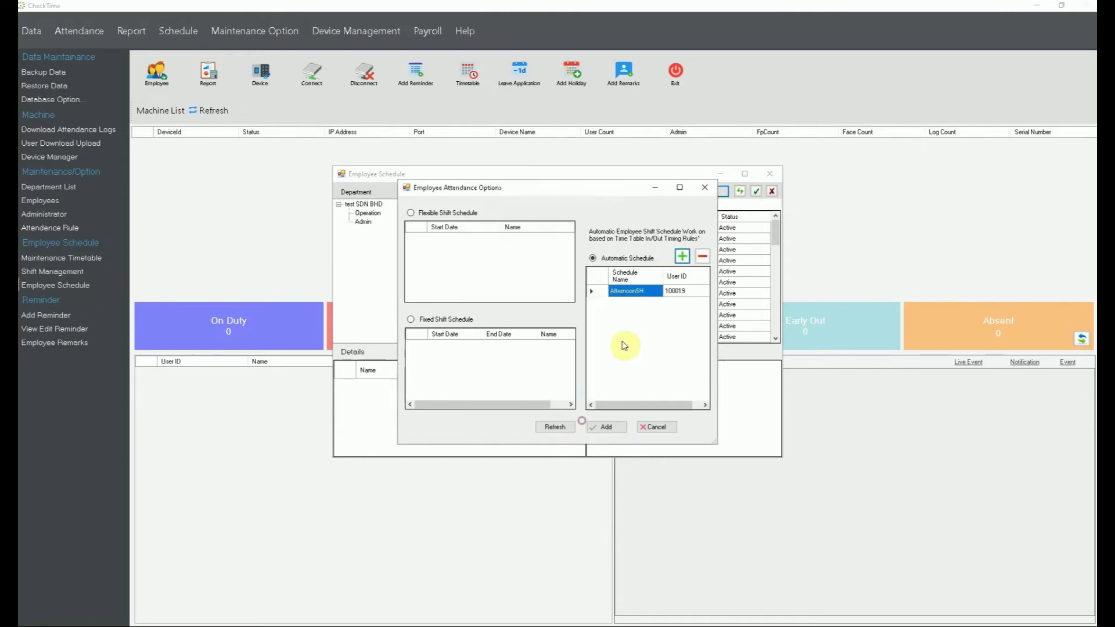
click(682, 256)
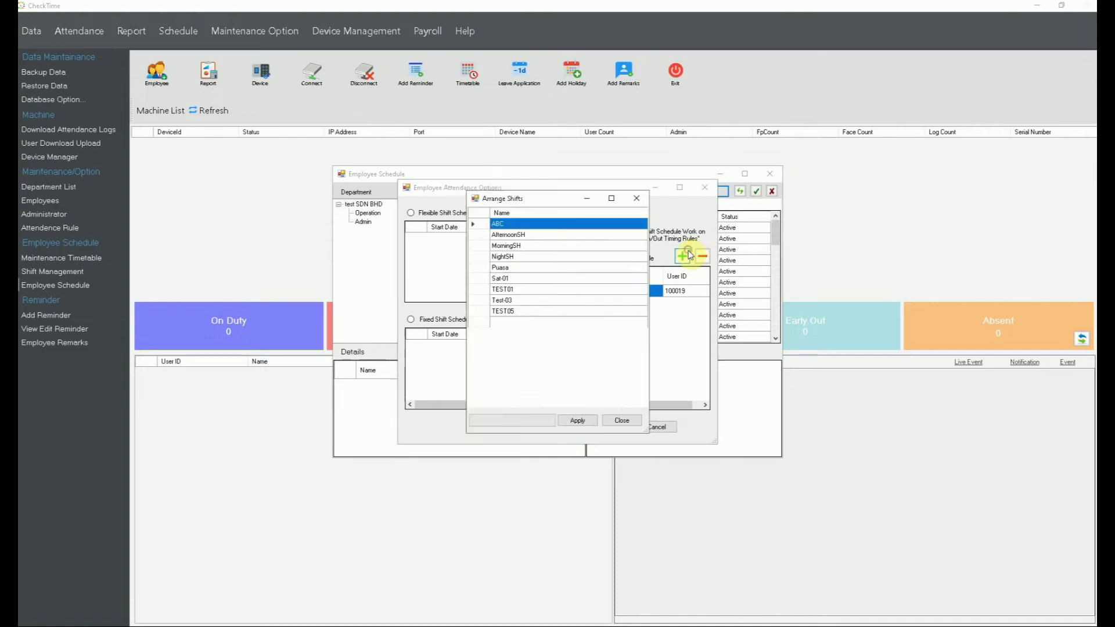
click(500, 245)
click(578, 417)
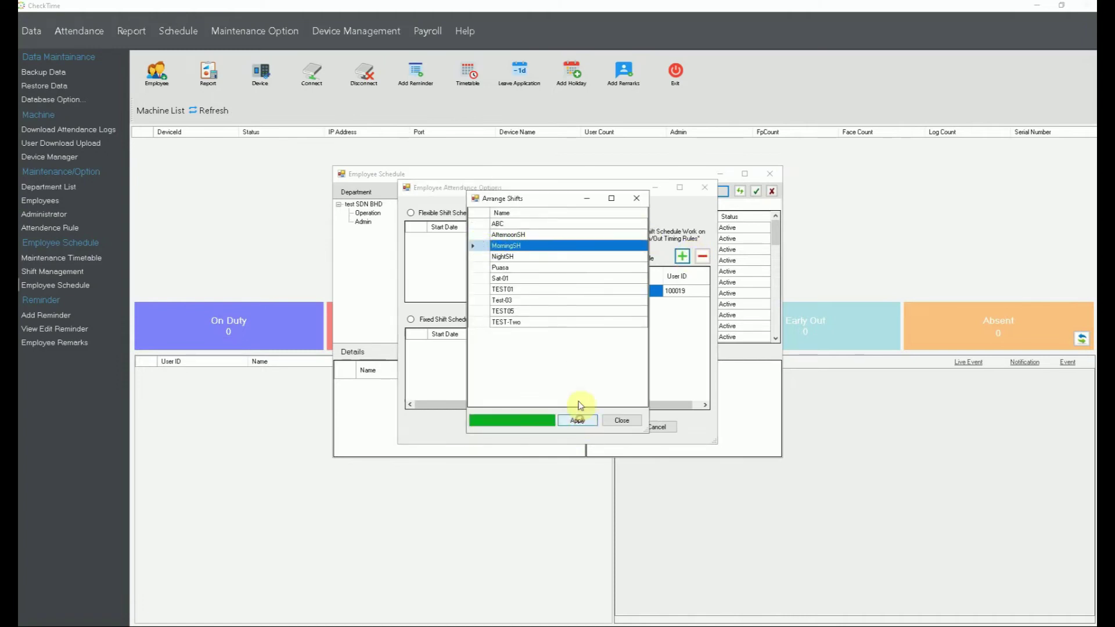
click(682, 256)
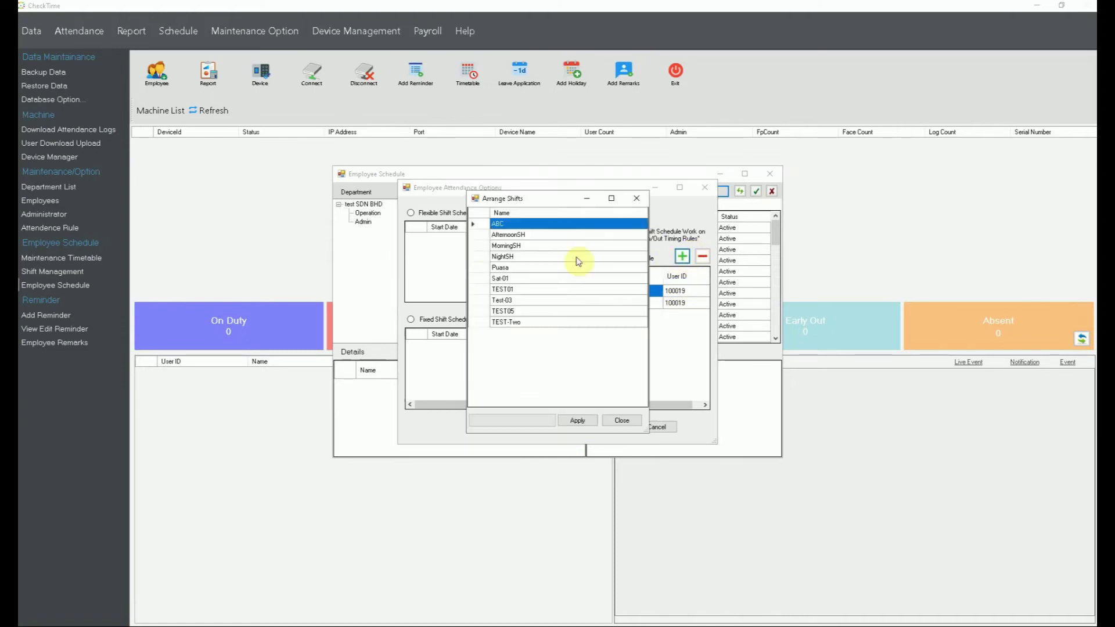
click(491, 256)
click(578, 420)
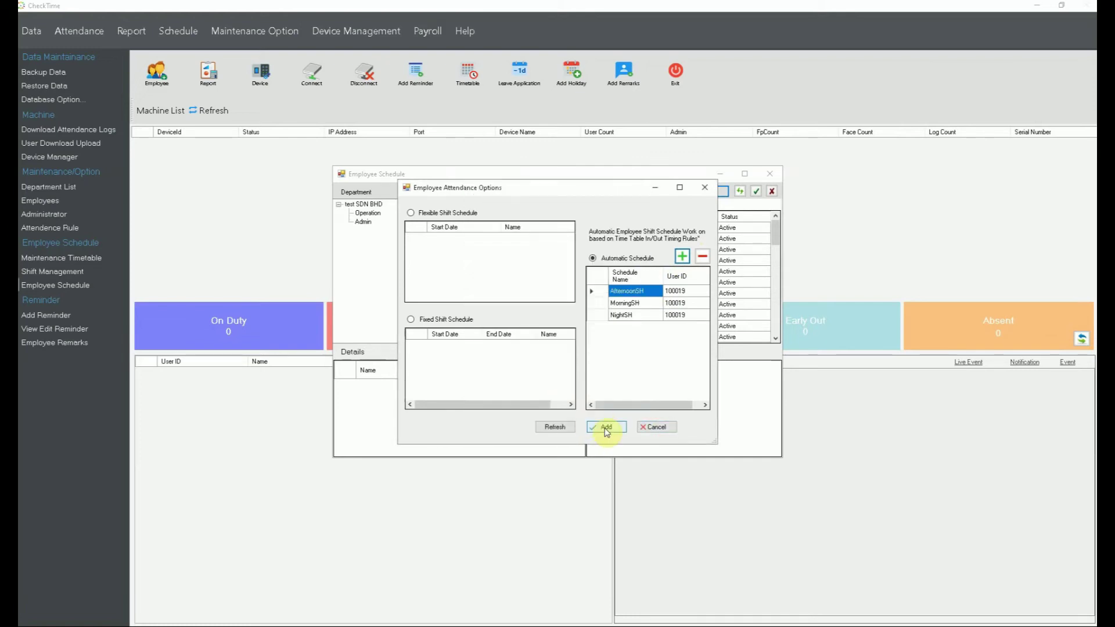
click(605, 427)
click(486, 230)
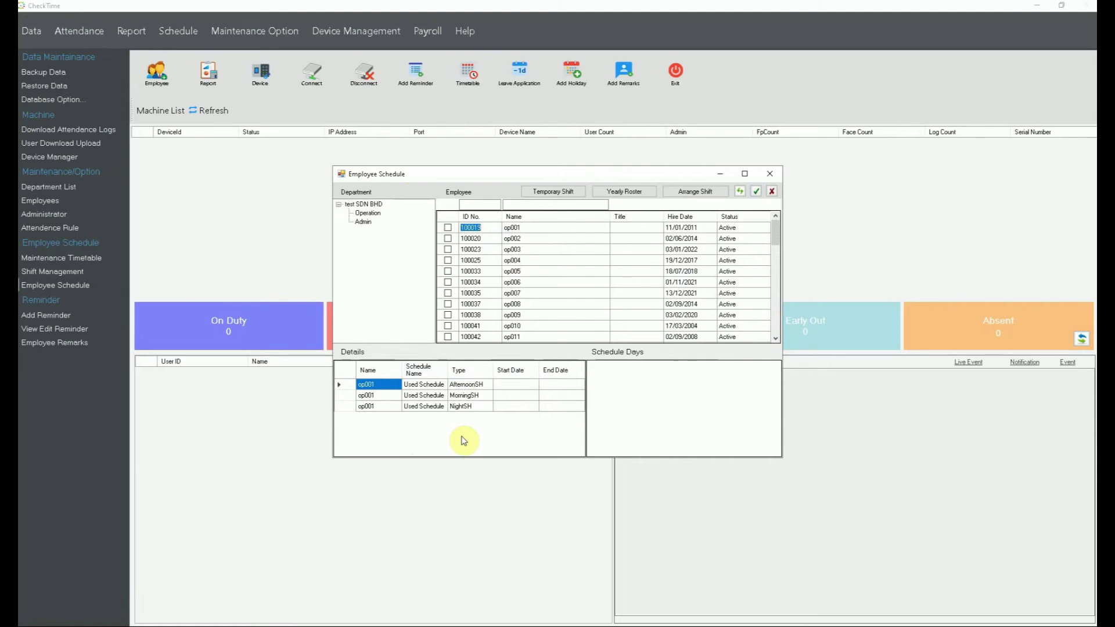
Open the yearly roster for the ticked Operation employee
click(630, 194)
click(595, 351)
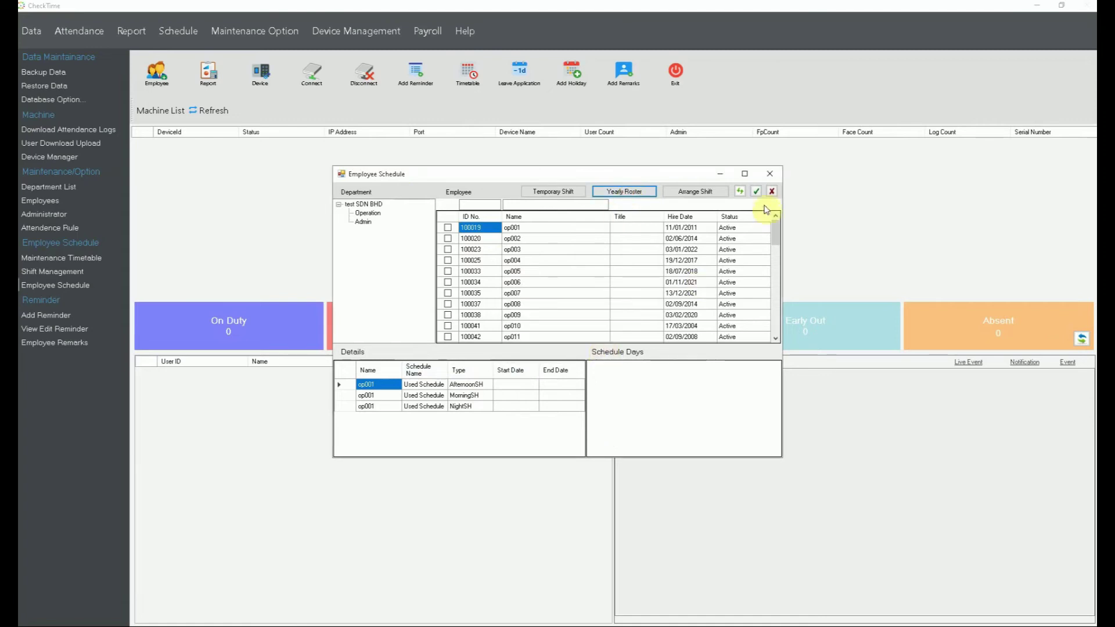
click(448, 228)
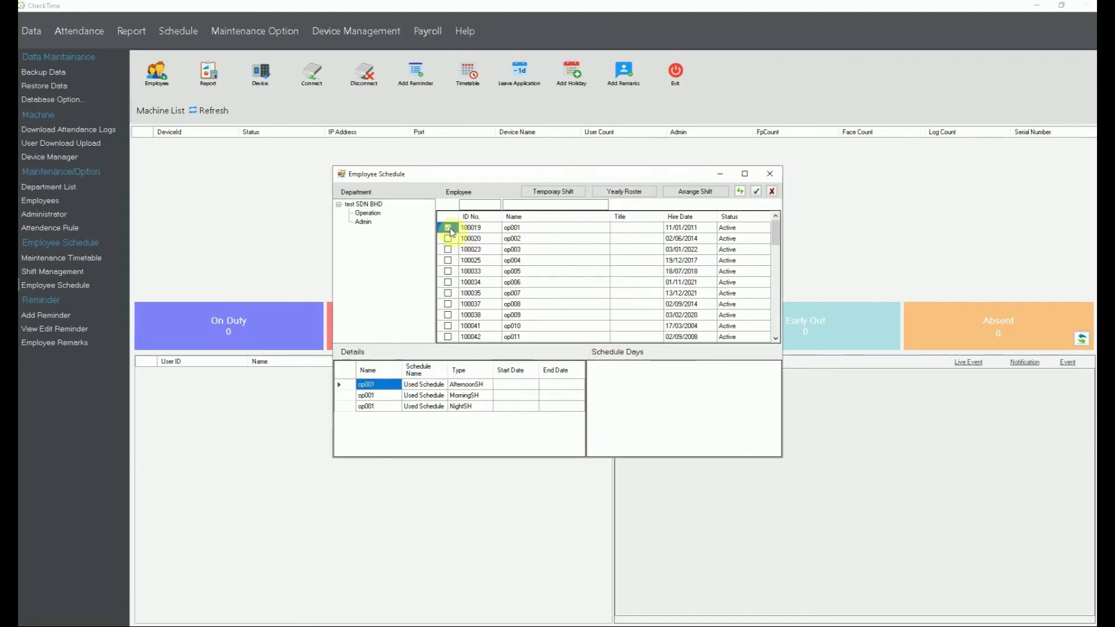
click(624, 193)
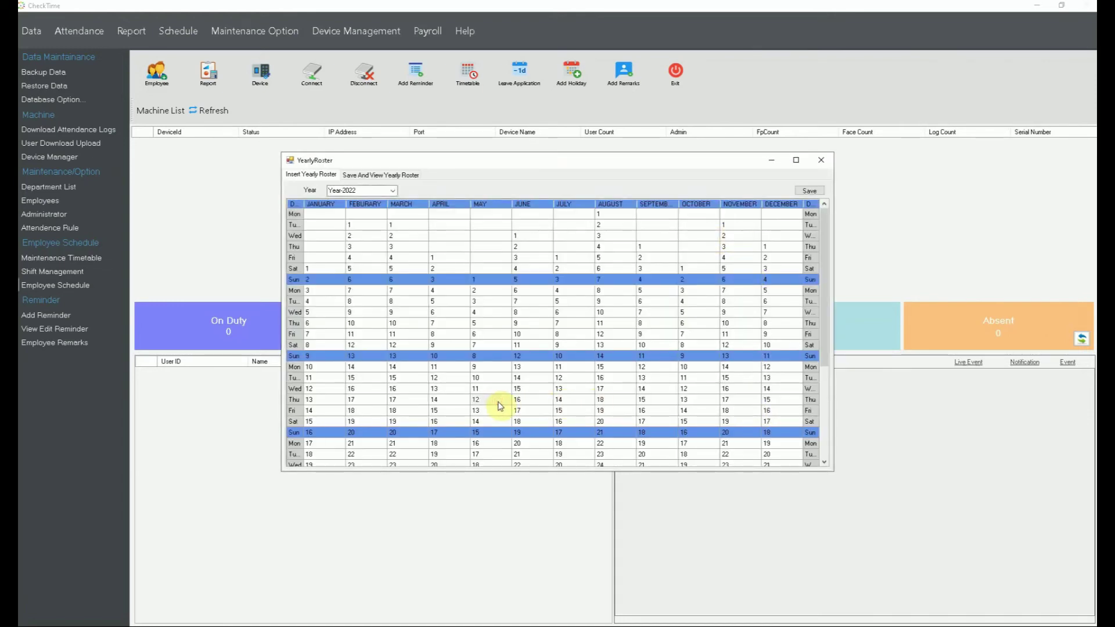
View a date's shift list, then close the roster and Employee Schedule windows
right_click(499, 405)
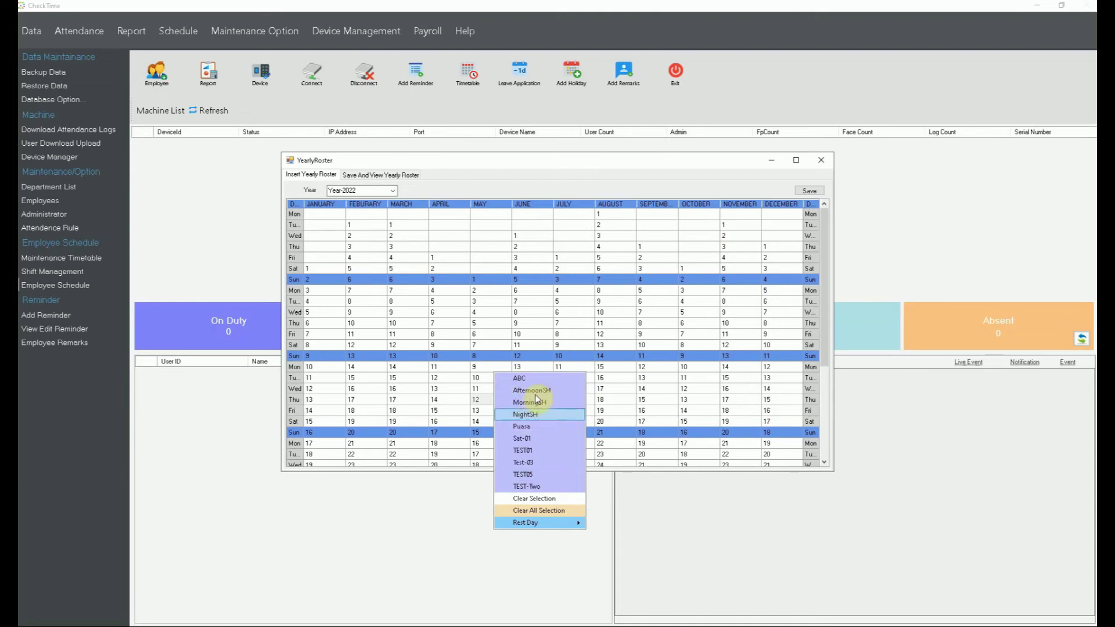
click(827, 168)
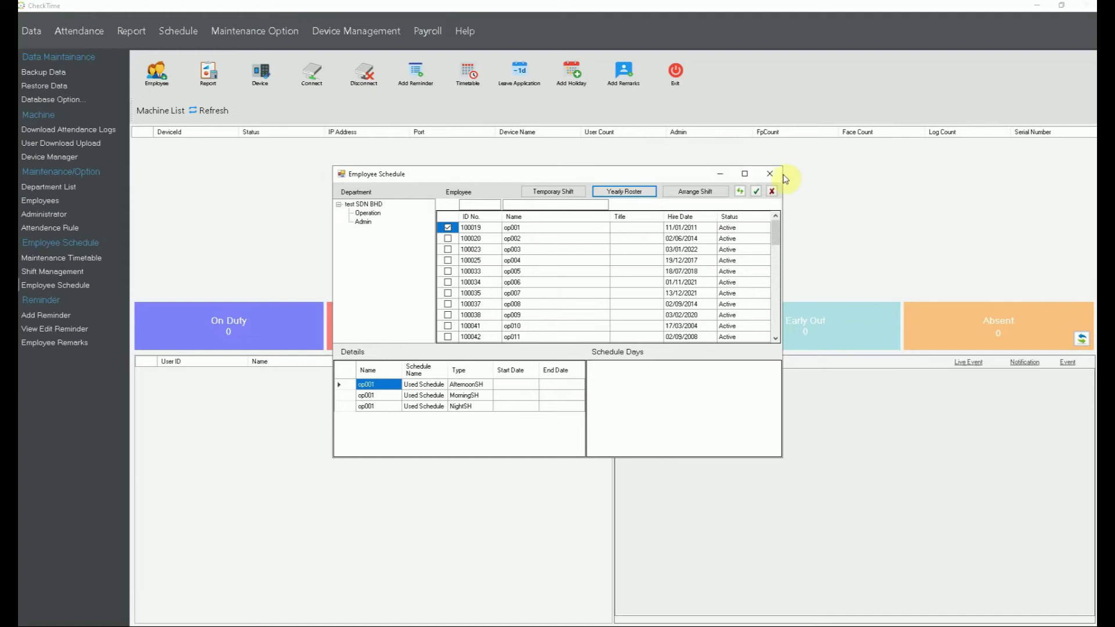
click(773, 172)
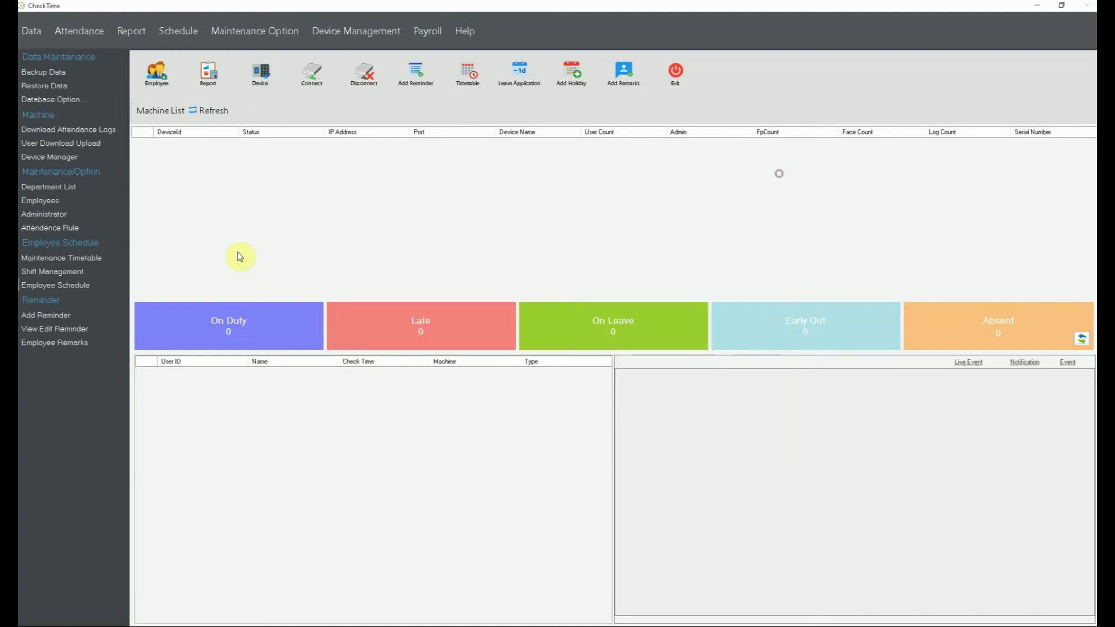
In Maintenance Timetable, try a pink colour on MorningSH without saving it
click(75, 261)
click(336, 174)
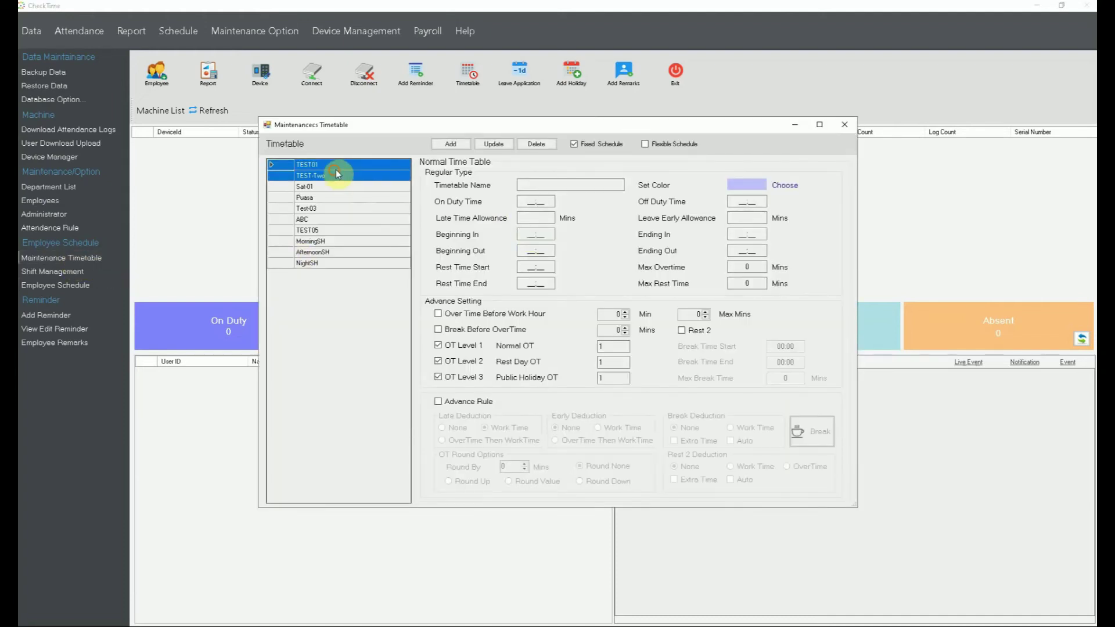
click(348, 241)
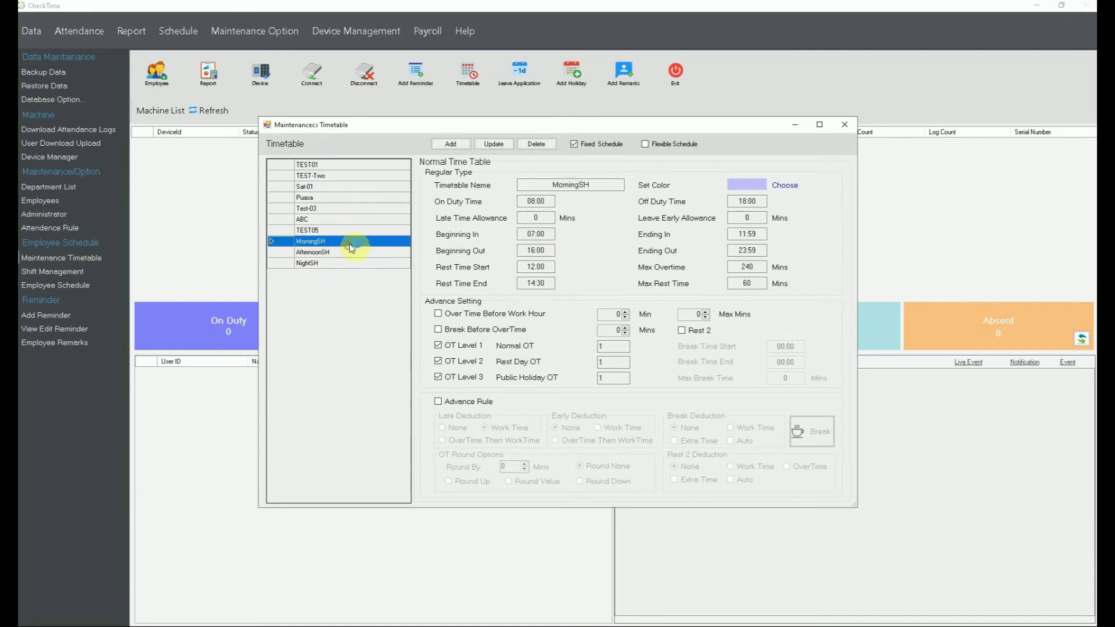
click(798, 185)
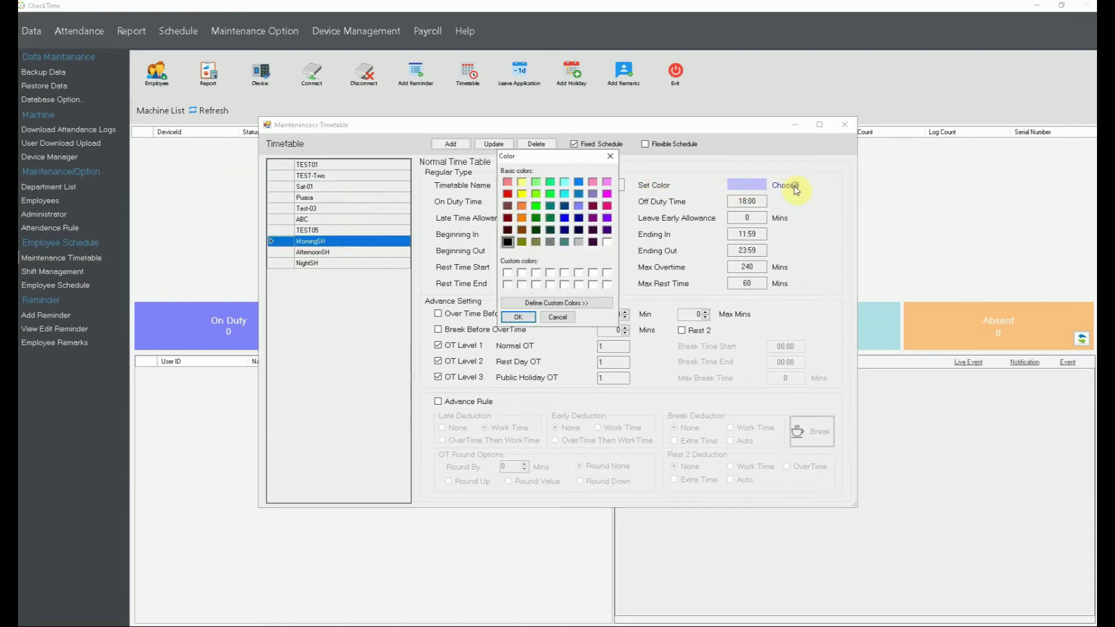
click(606, 206)
click(518, 316)
Colour the AfternoonSH timetable yellow and save the update
click(371, 254)
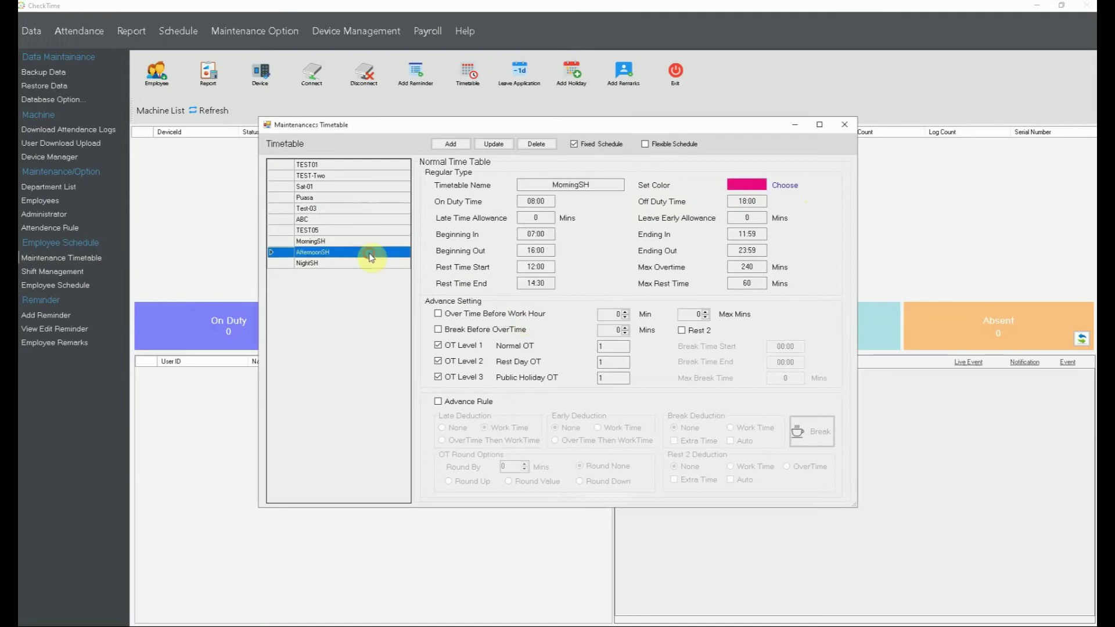
click(783, 188)
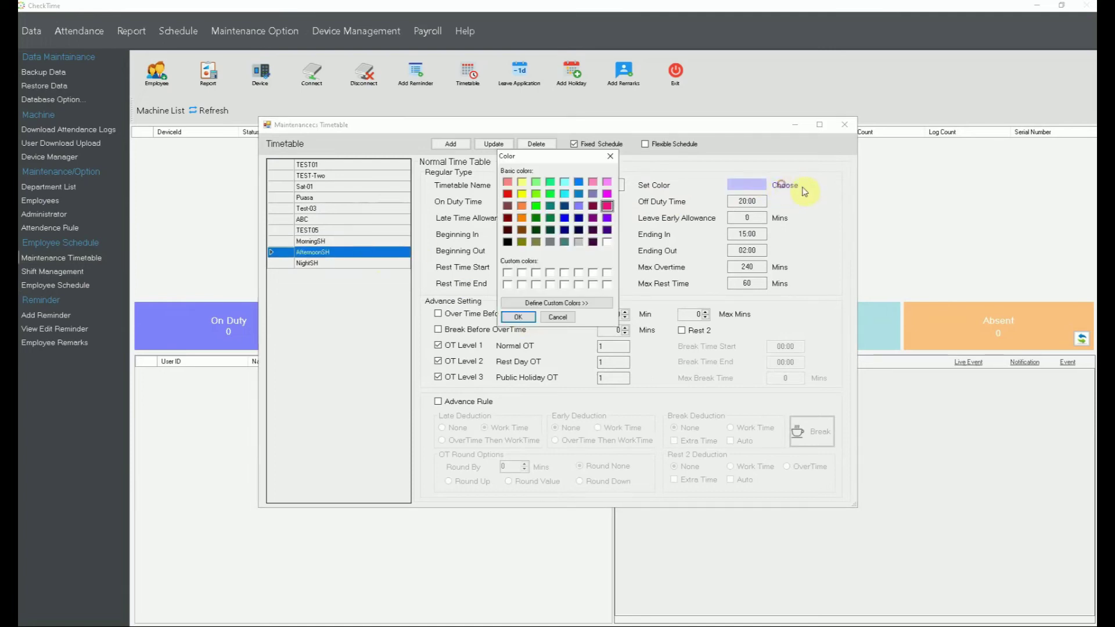
click(520, 196)
click(518, 316)
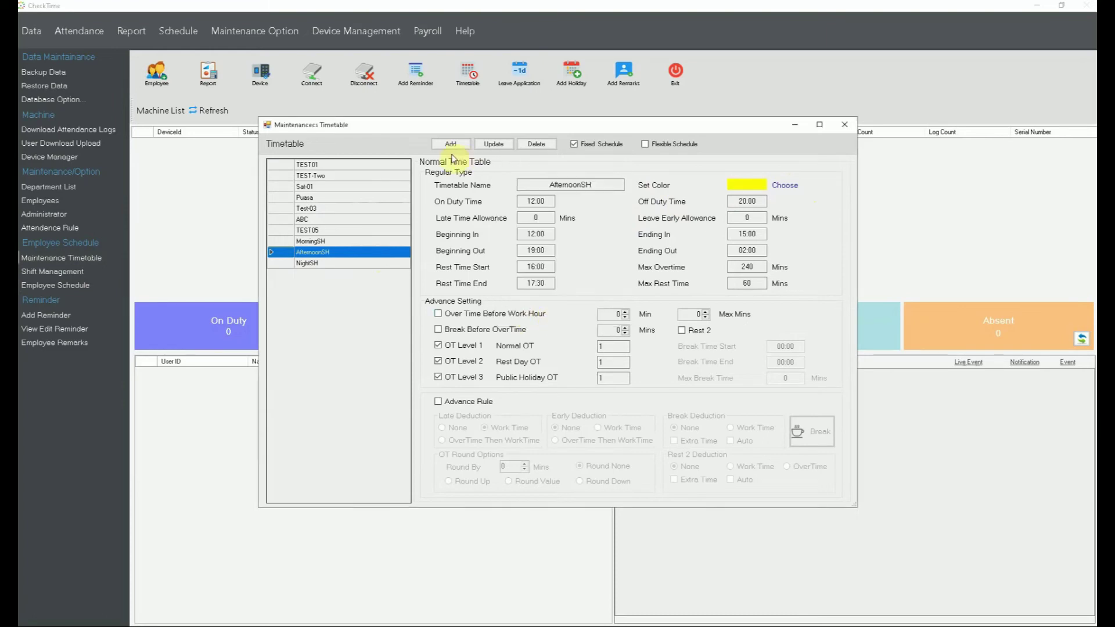
click(493, 145)
click(581, 355)
Colour the NightSH timetable black and save the update
click(355, 265)
click(783, 186)
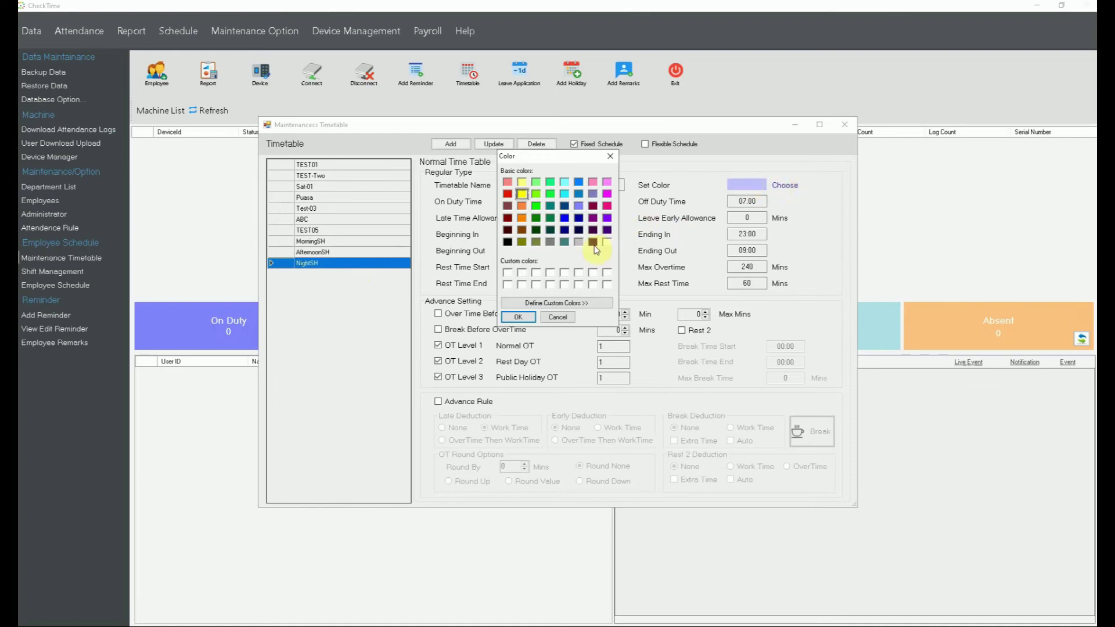
click(507, 242)
click(523, 317)
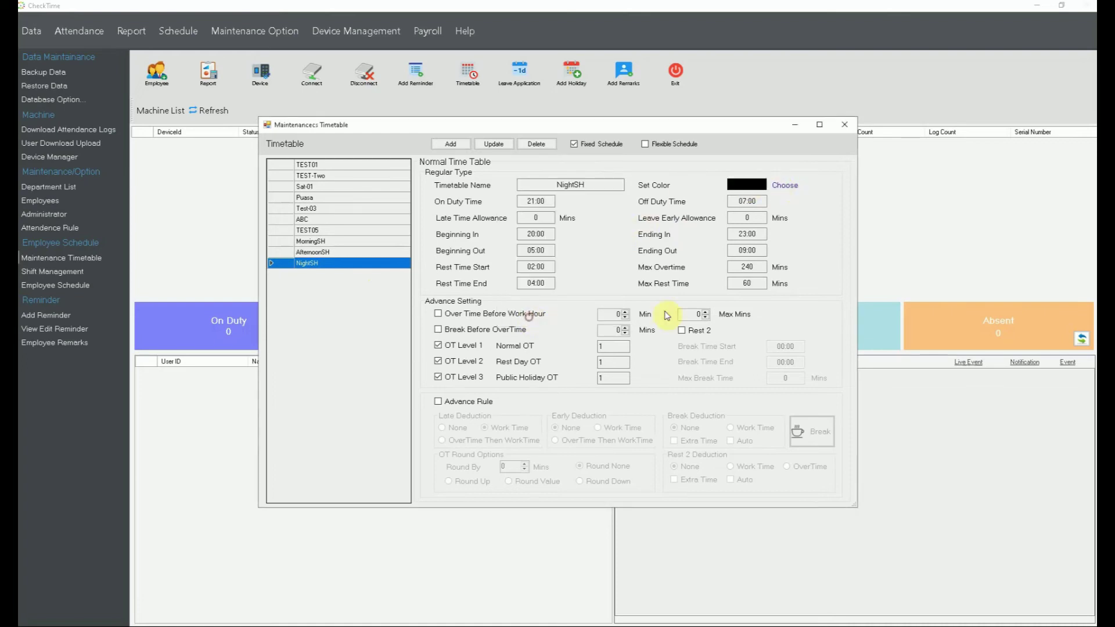
click(494, 144)
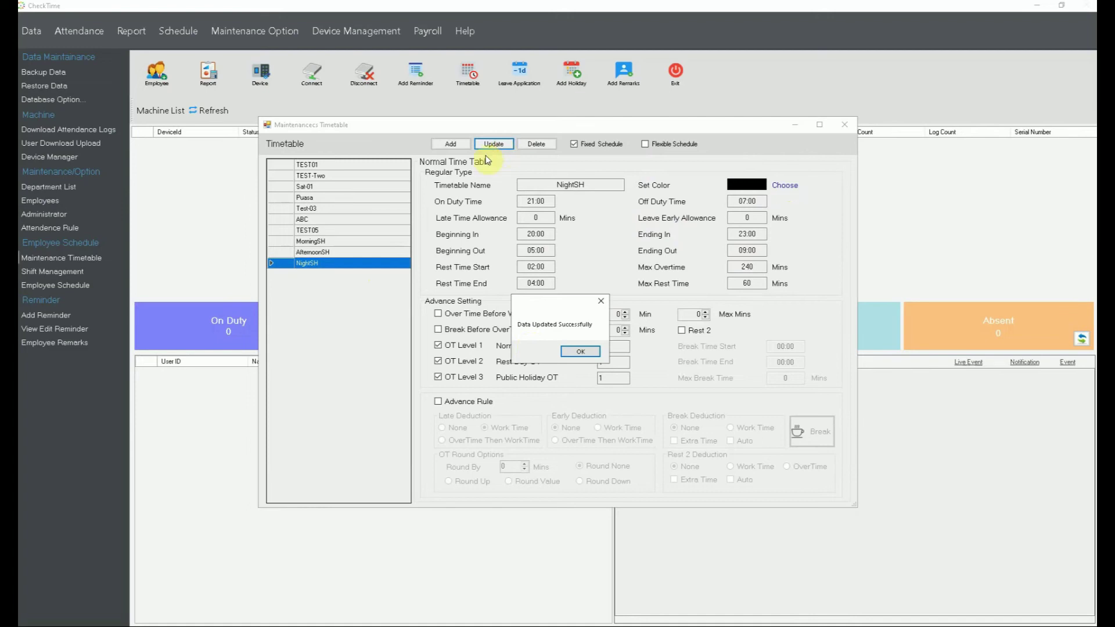
click(585, 353)
Recolour MorningSH light cyan, save it, and close the timetable window
click(324, 250)
click(334, 241)
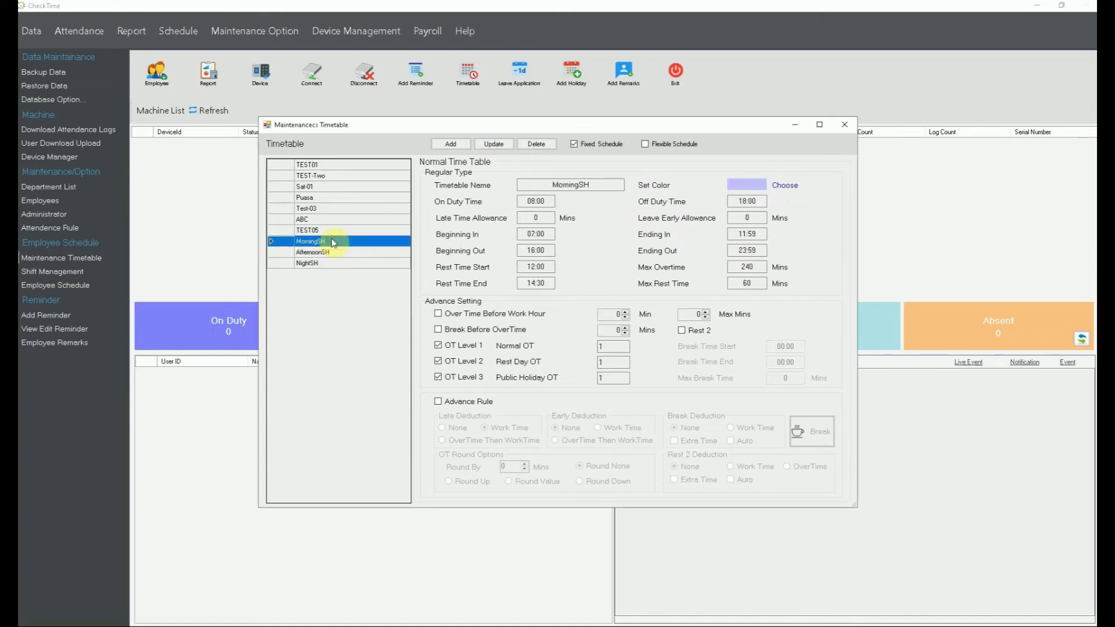
click(780, 186)
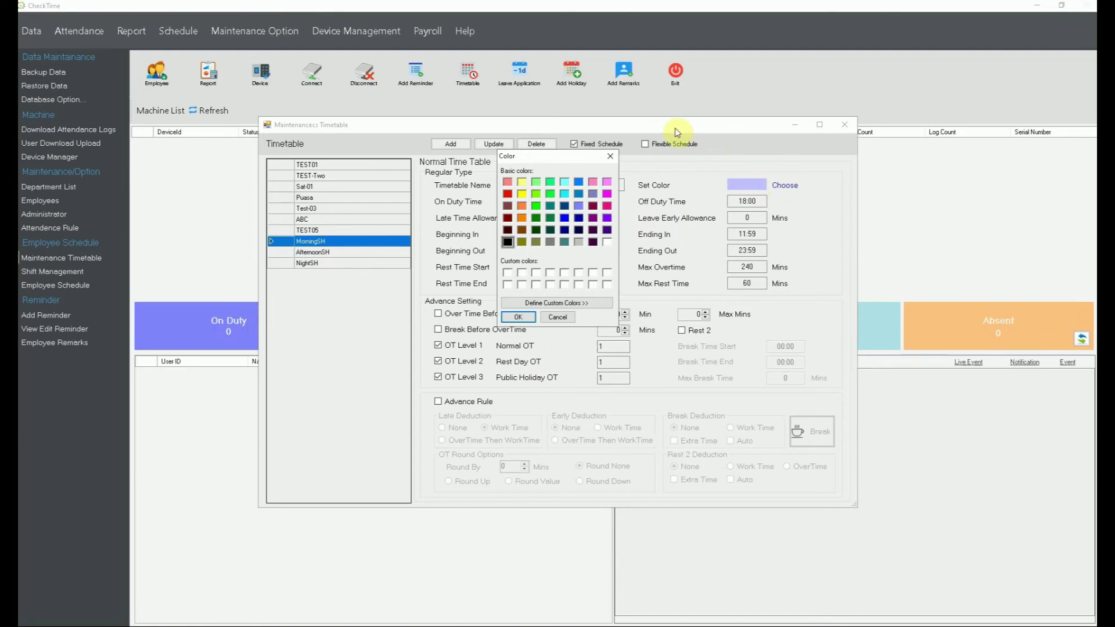
click(564, 182)
click(518, 317)
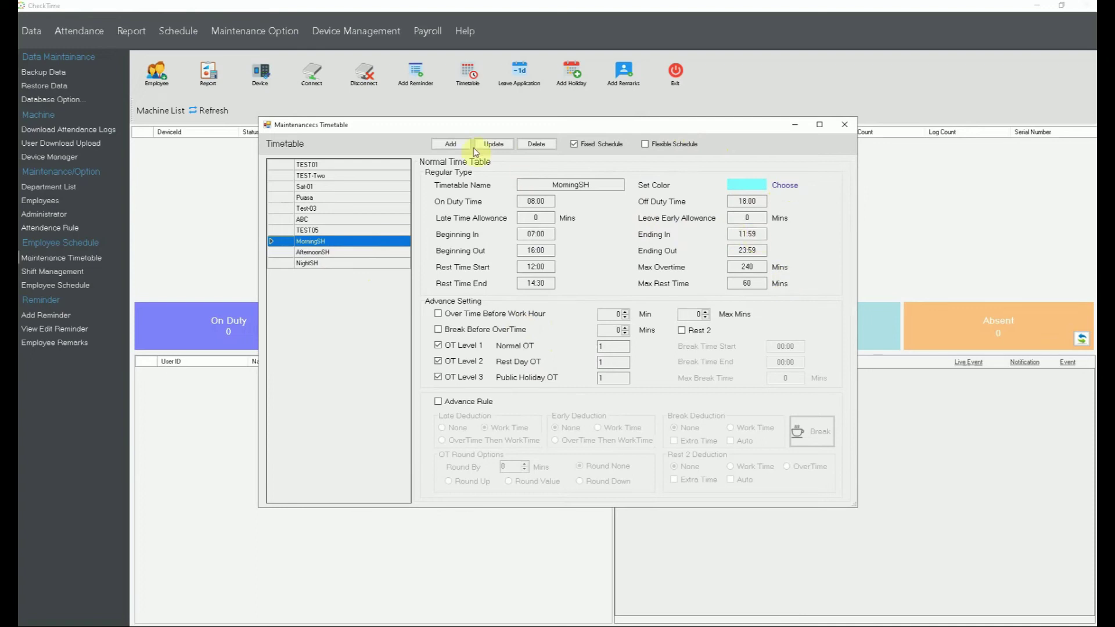
click(499, 144)
click(587, 351)
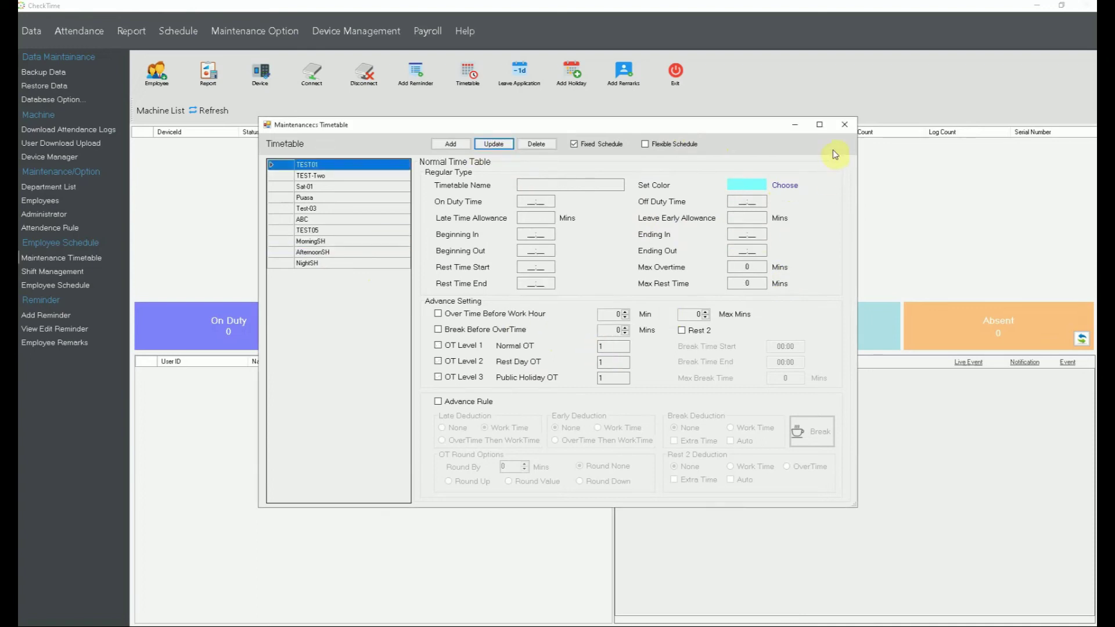
click(845, 125)
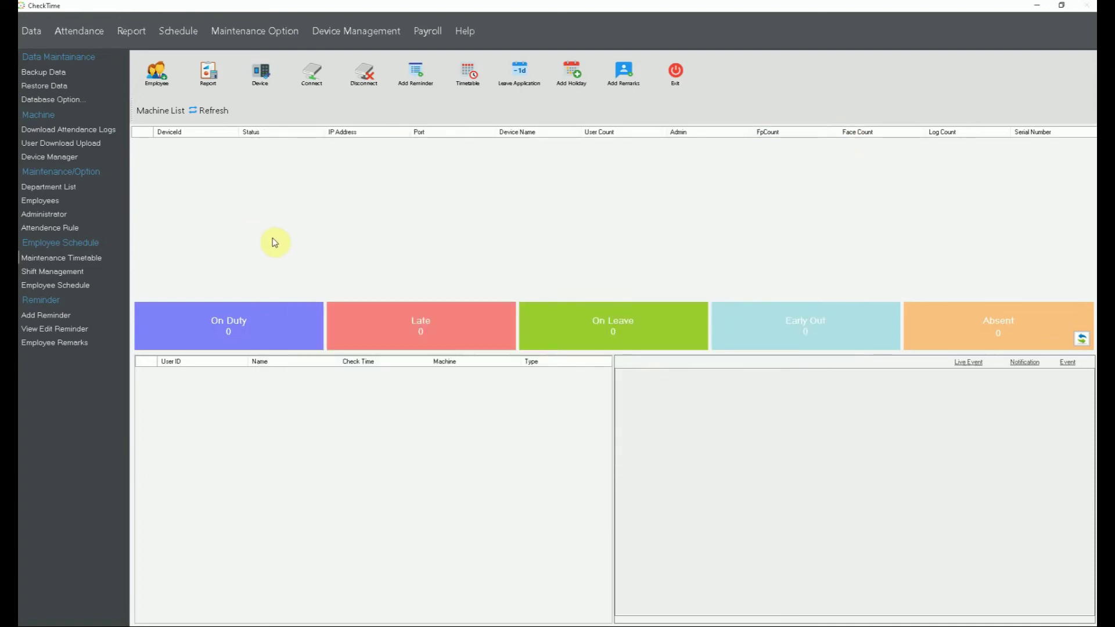
Open the 2022 yearly roster for Operation employee op001 from Employee Schedule
click(88, 284)
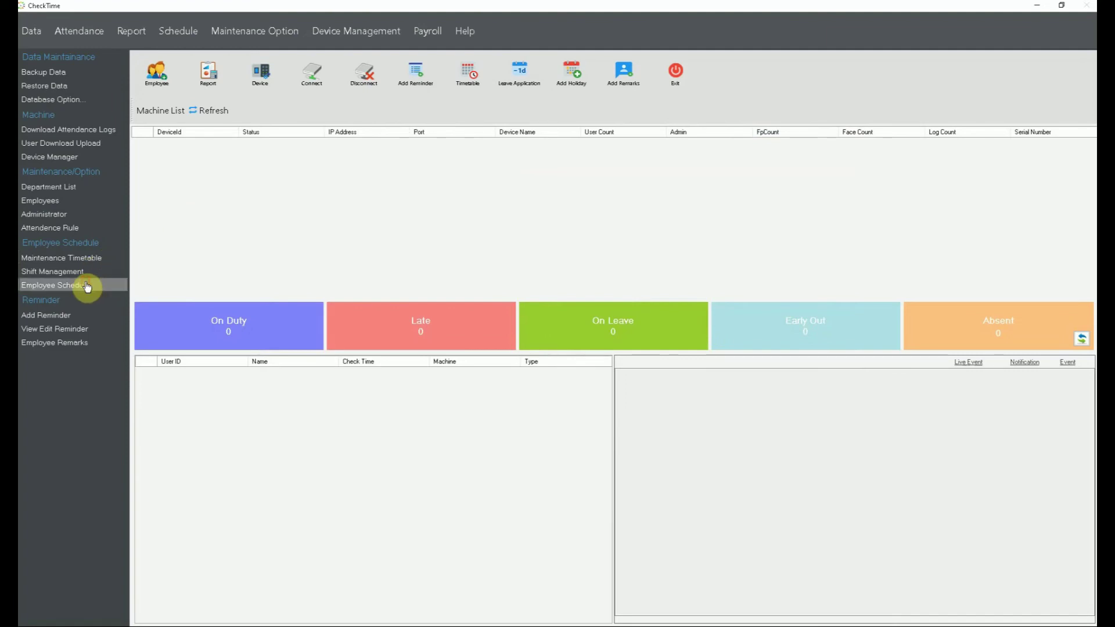
click(372, 214)
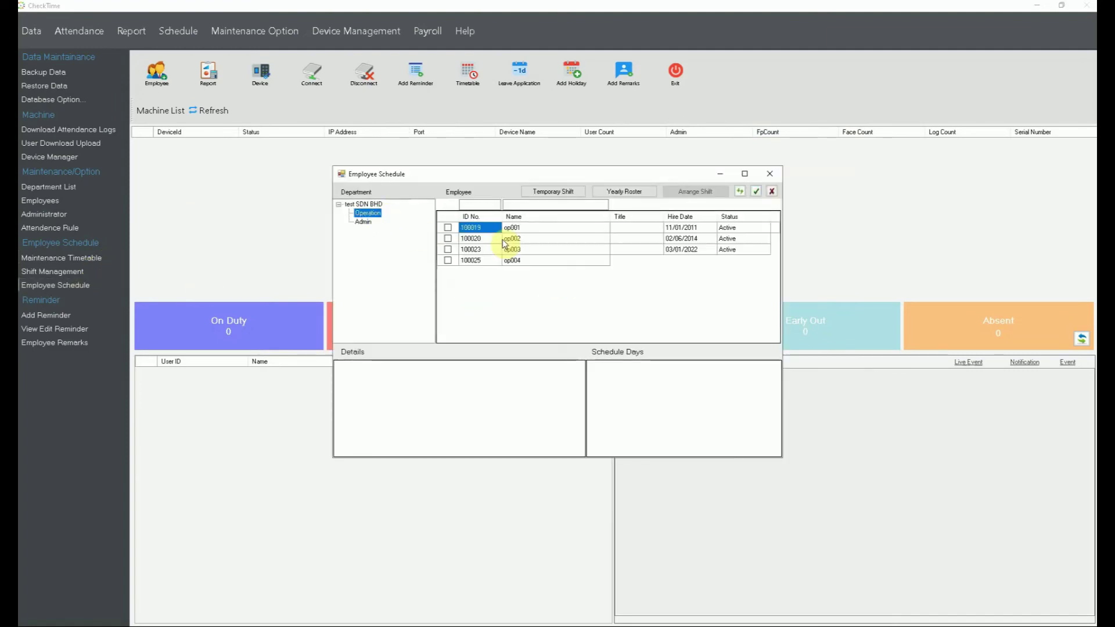
click(448, 229)
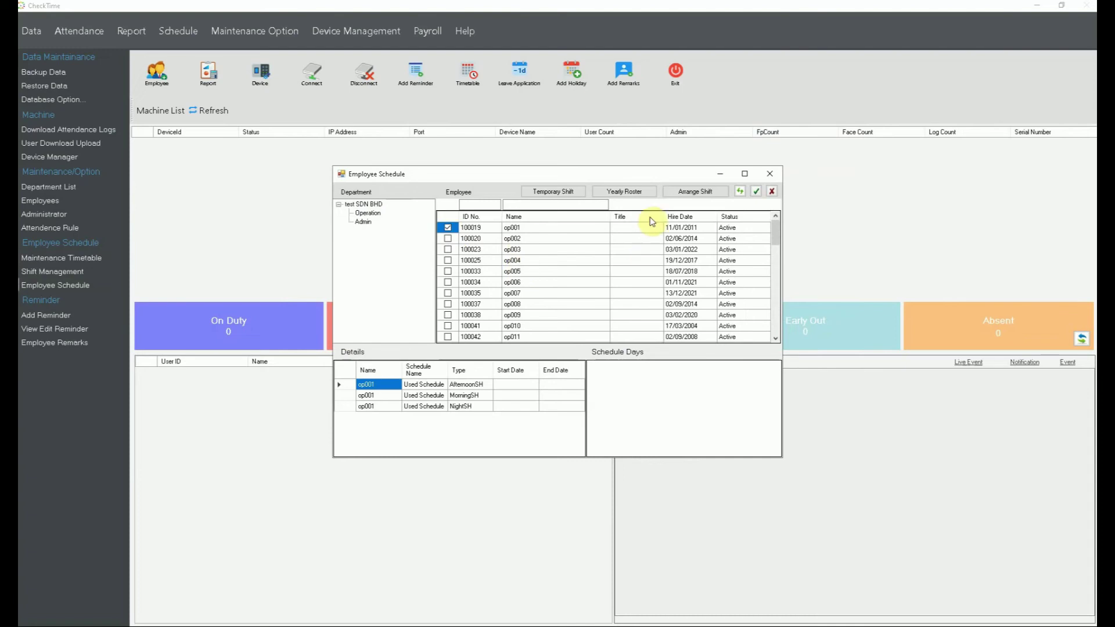
click(693, 192)
click(704, 187)
click(641, 193)
click(593, 352)
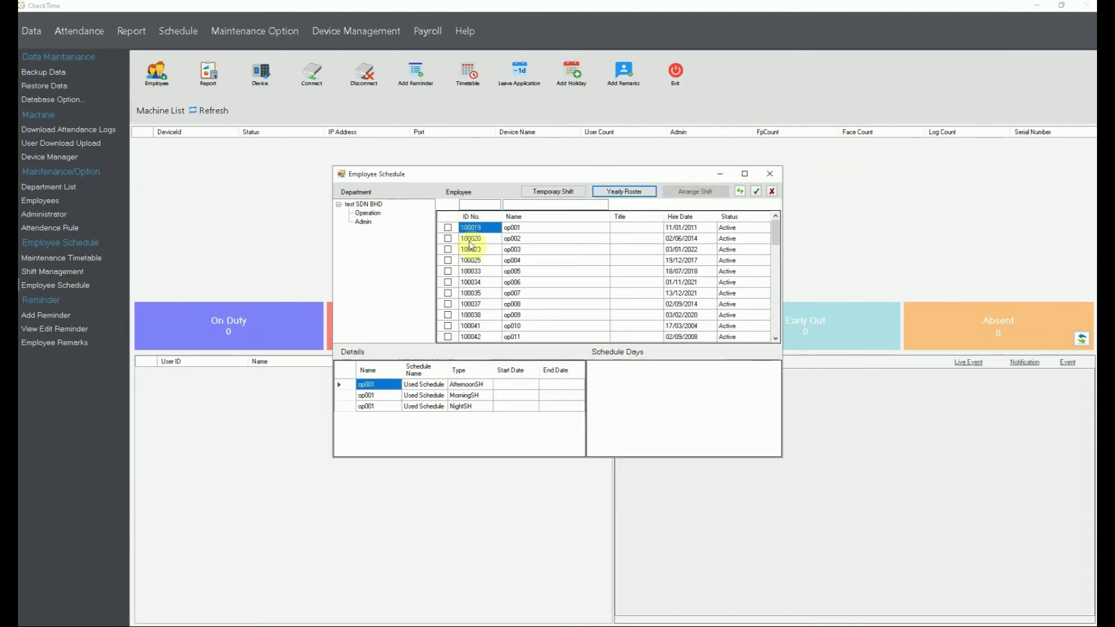
click(447, 228)
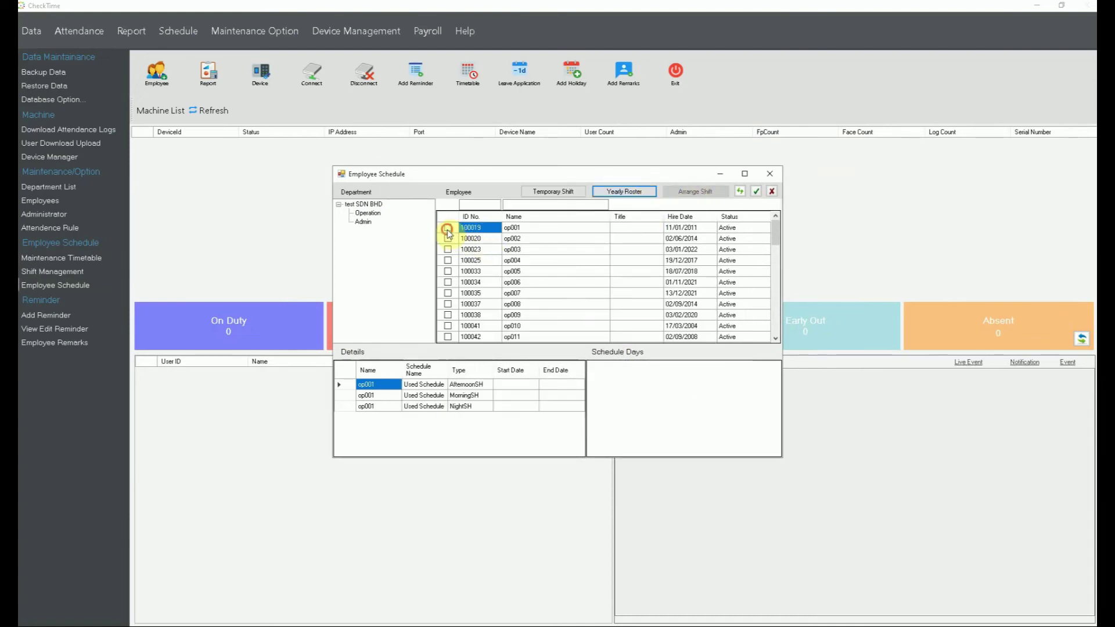
click(623, 193)
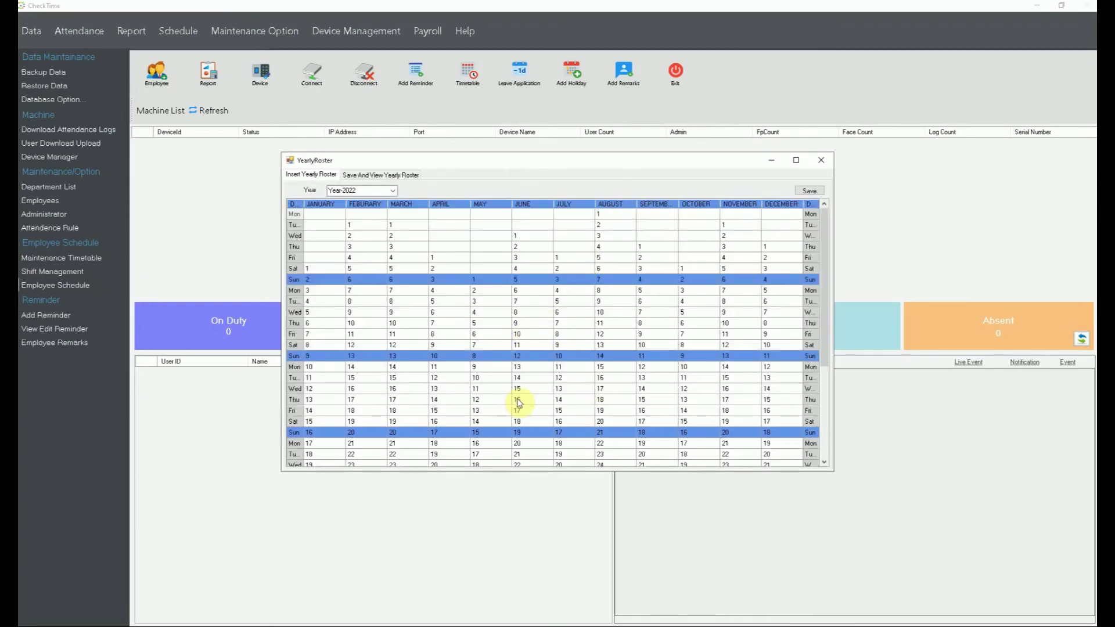
Assign MorningSH to 15 June and the black NightSH shift to 16 June, then close the roster
right_click(535, 399)
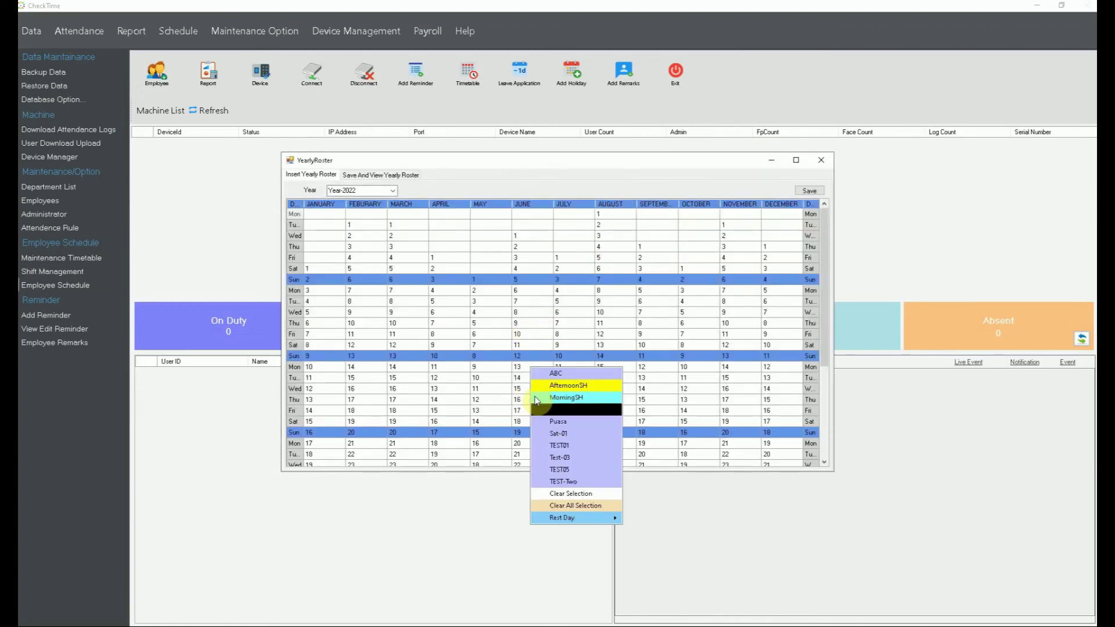
click(605, 411)
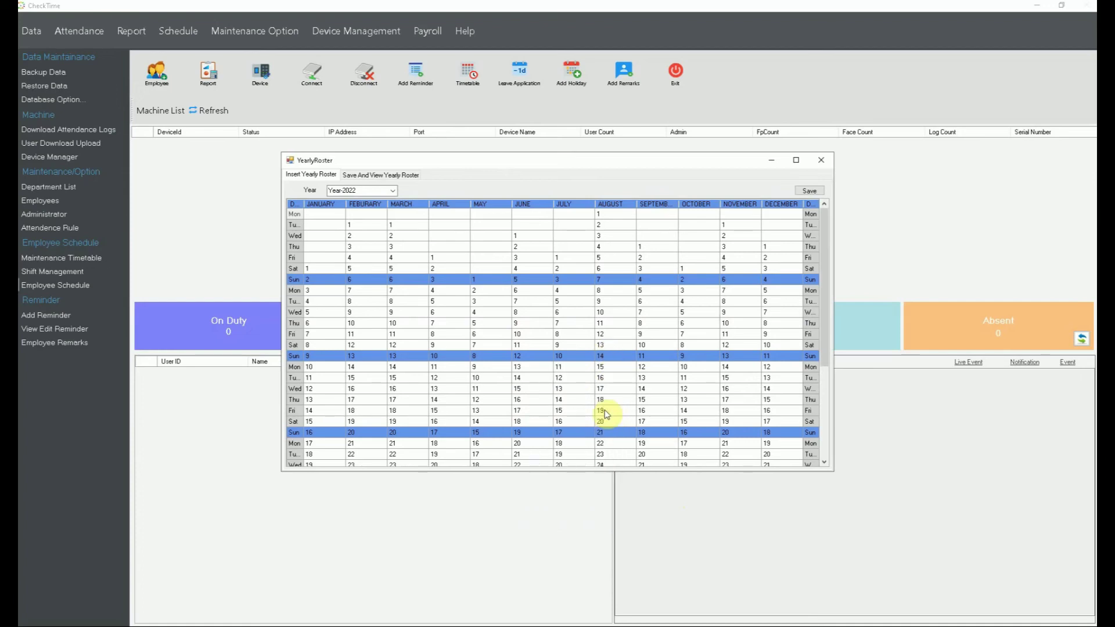
click(539, 412)
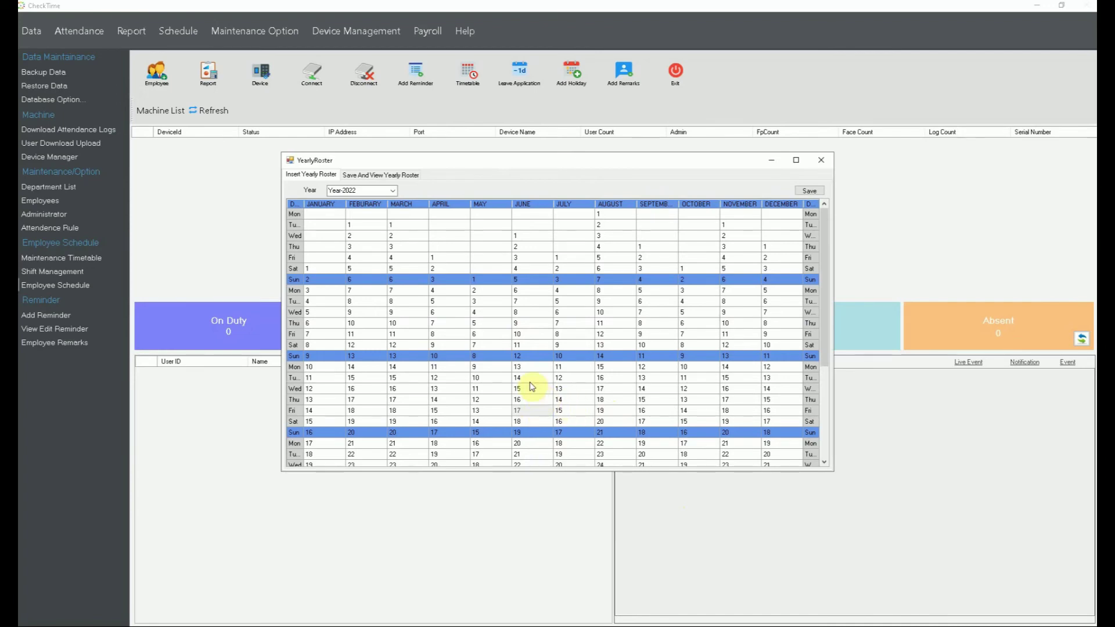
click(532, 388)
right_click(533, 389)
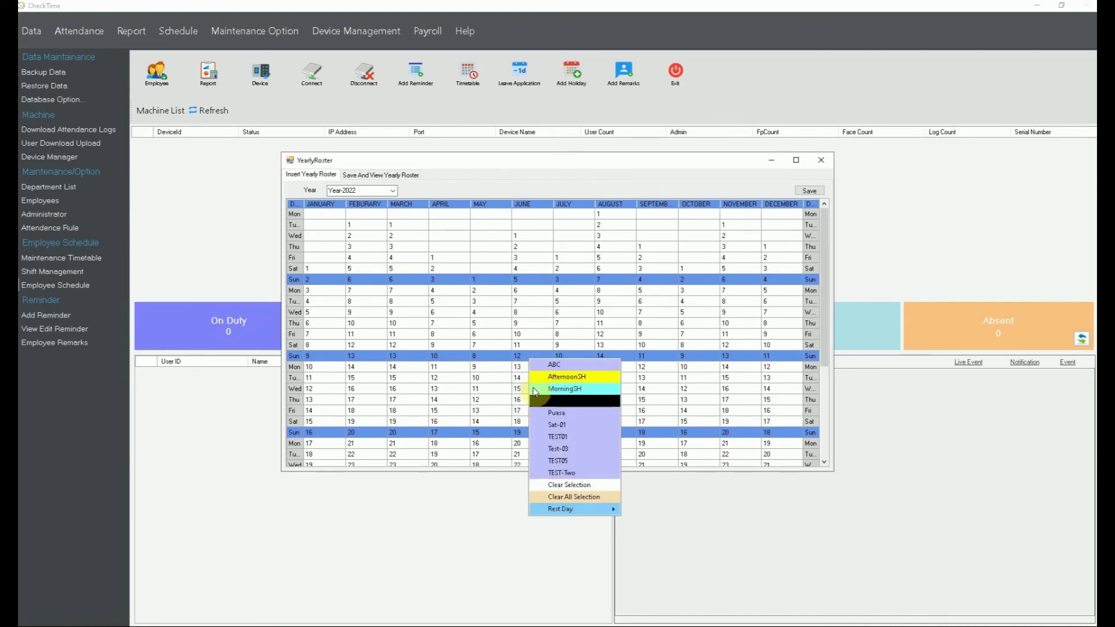
click(563, 386)
click(538, 401)
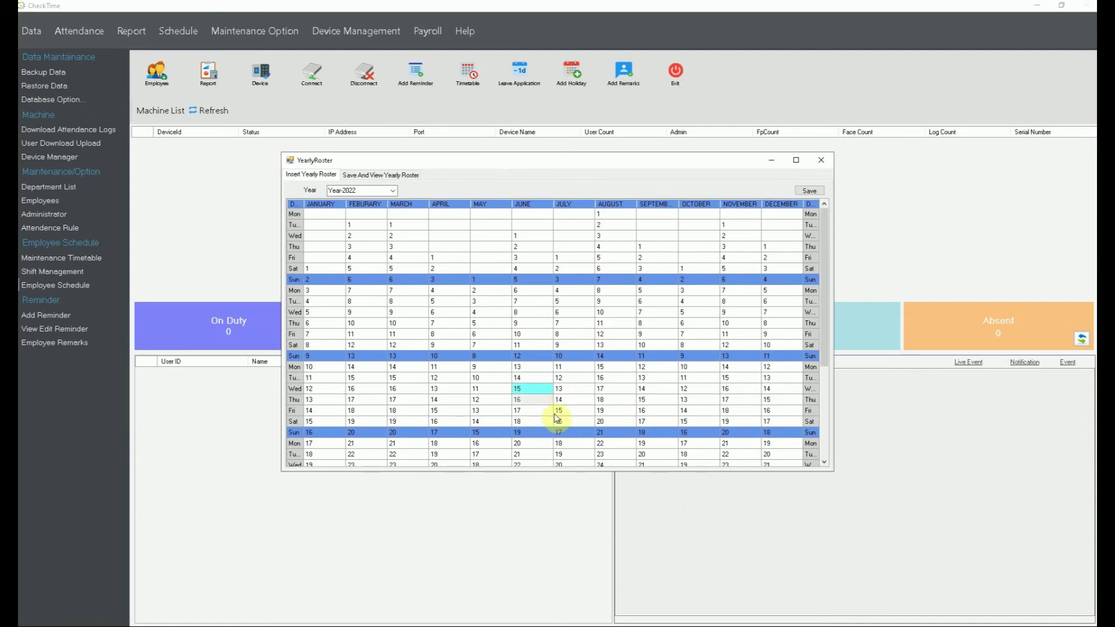
right_click(544, 403)
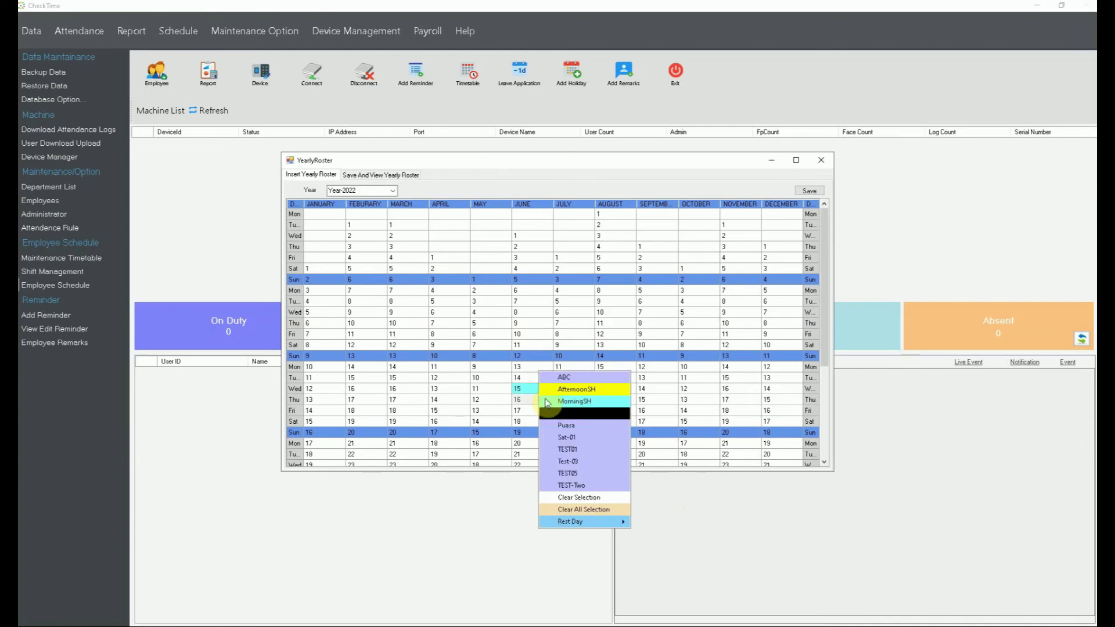
click(551, 414)
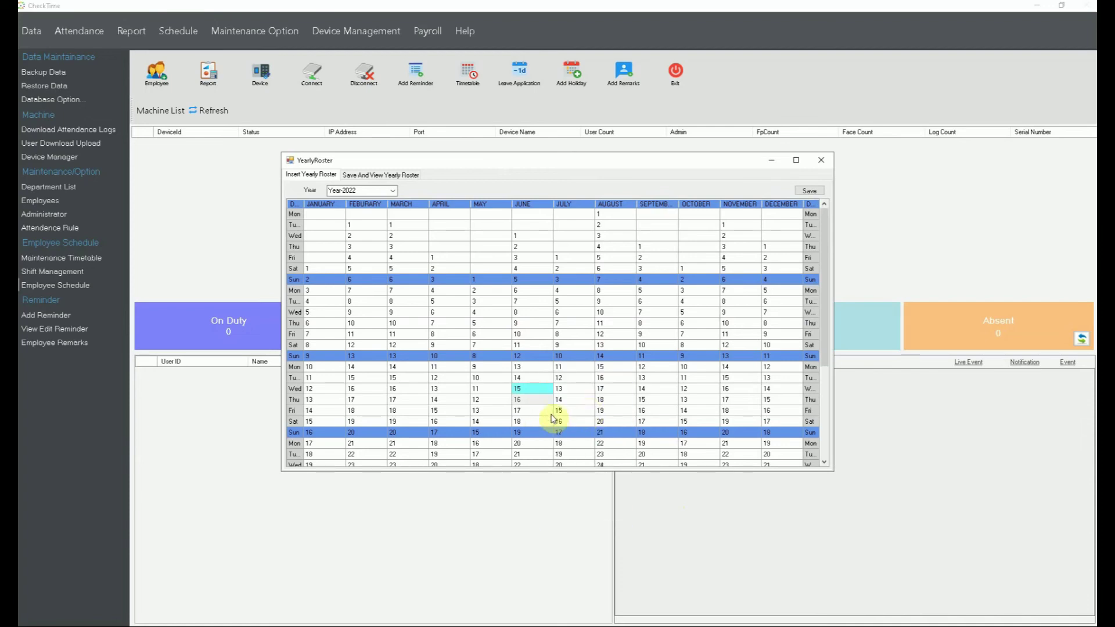
click(533, 411)
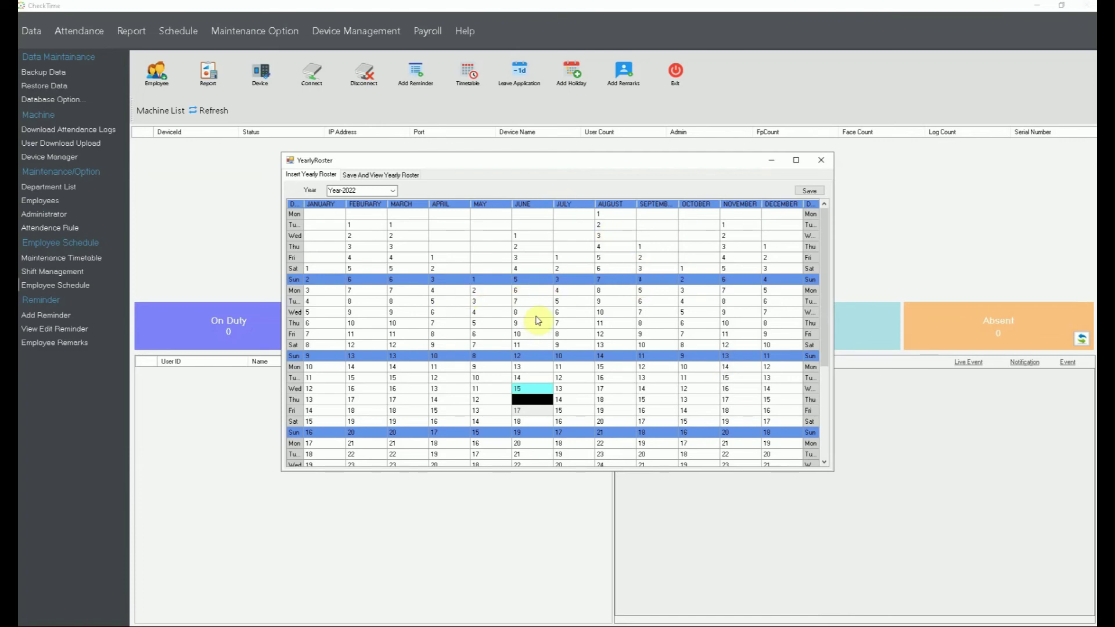
click(821, 160)
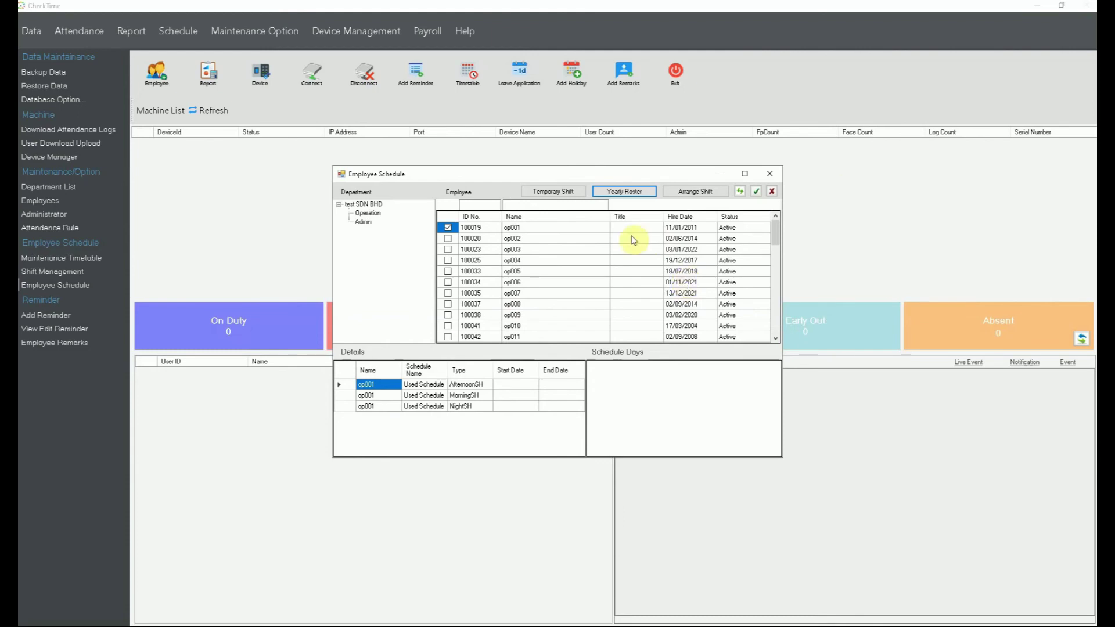
Set a temporary shift date of 22/06/2022, view the shift list, then close both windows unsaved
click(566, 191)
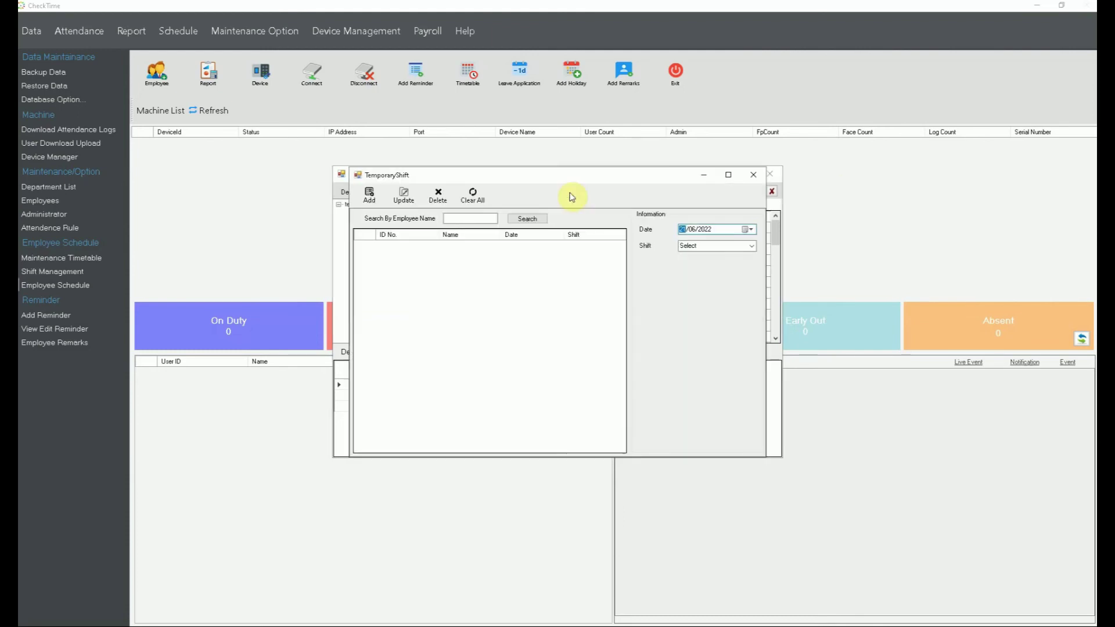
click(751, 229)
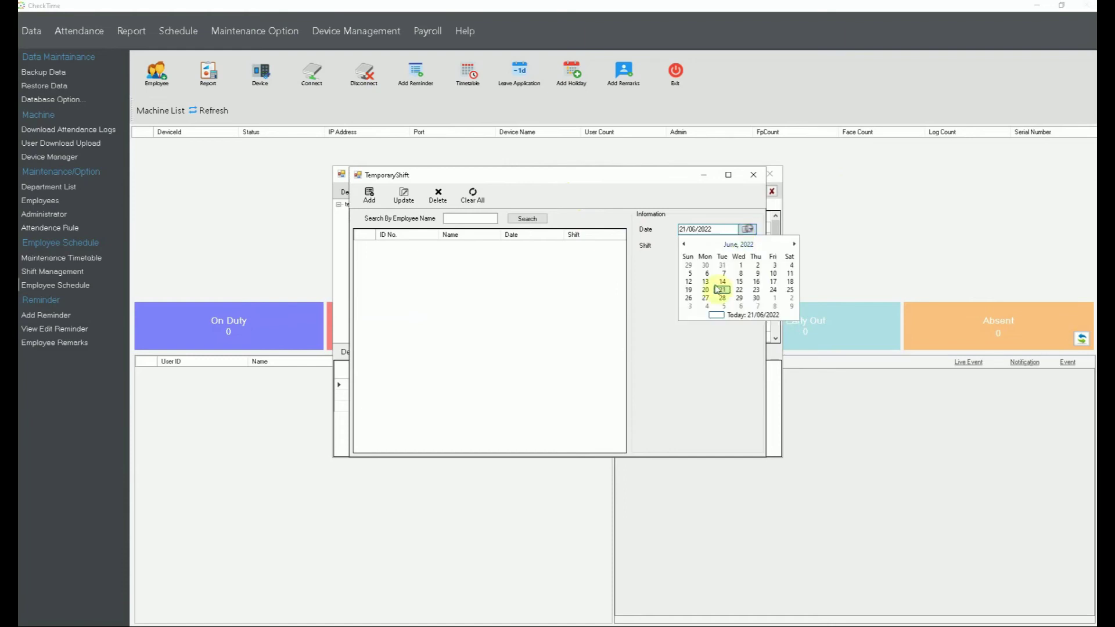
click(737, 294)
click(752, 246)
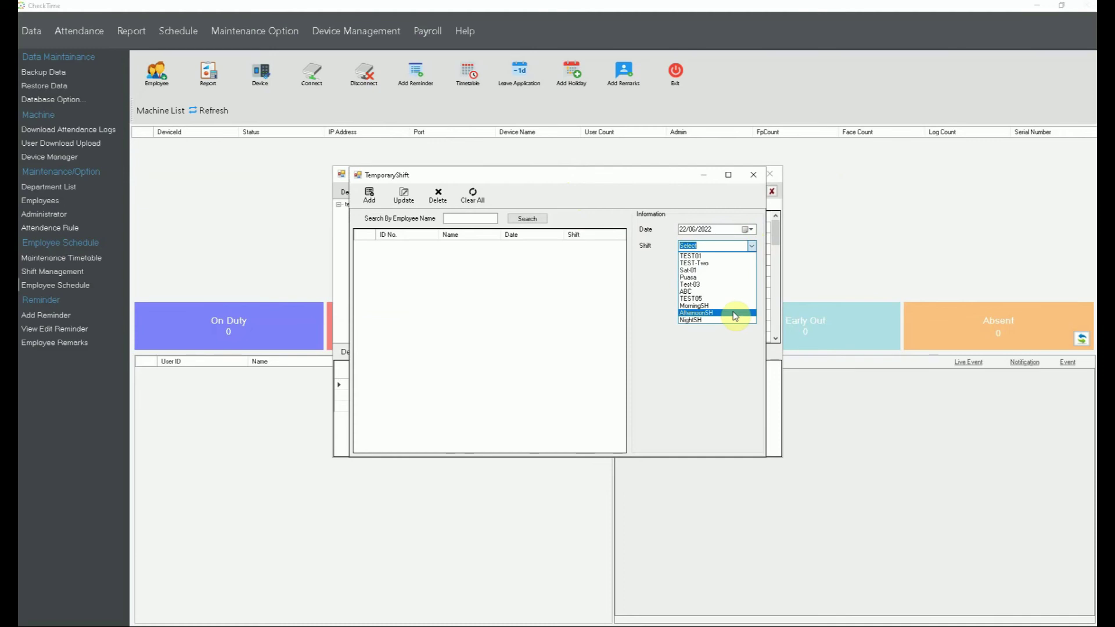
click(756, 175)
click(755, 176)
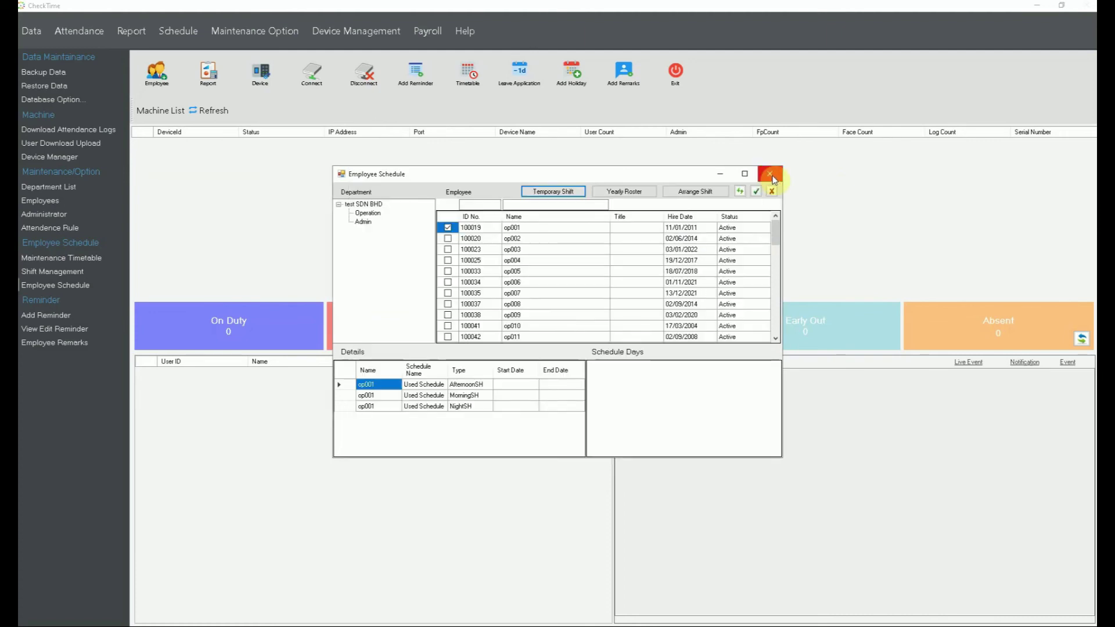
click(770, 175)
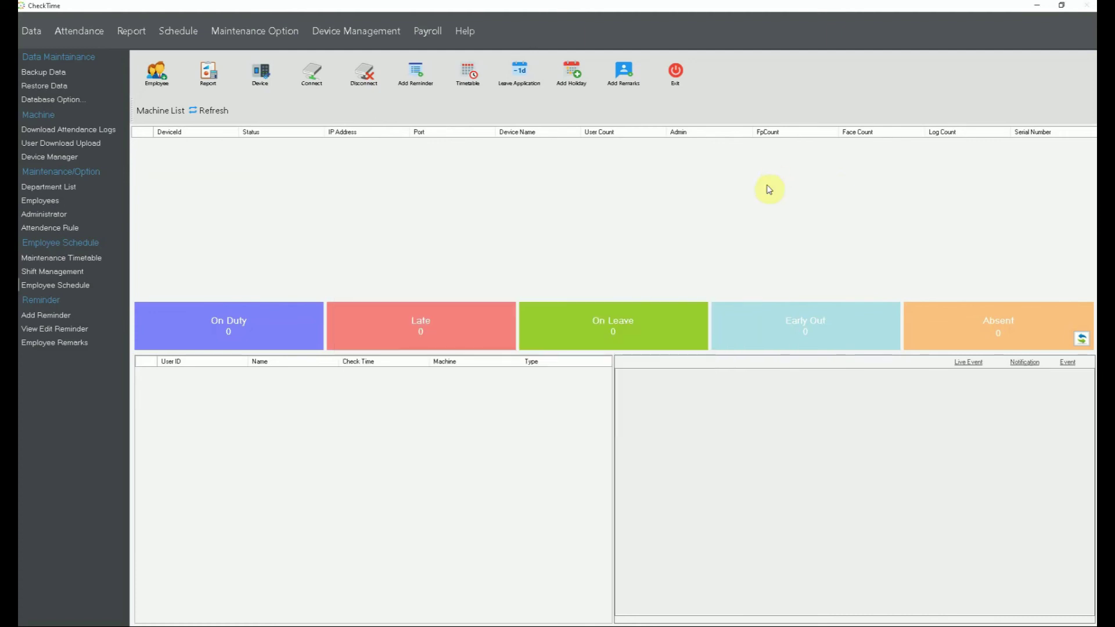
Tick Operation employees op001–op007 and query the 01/05/2022–31/05/2022 attendance report
click(65, 285)
click(770, 174)
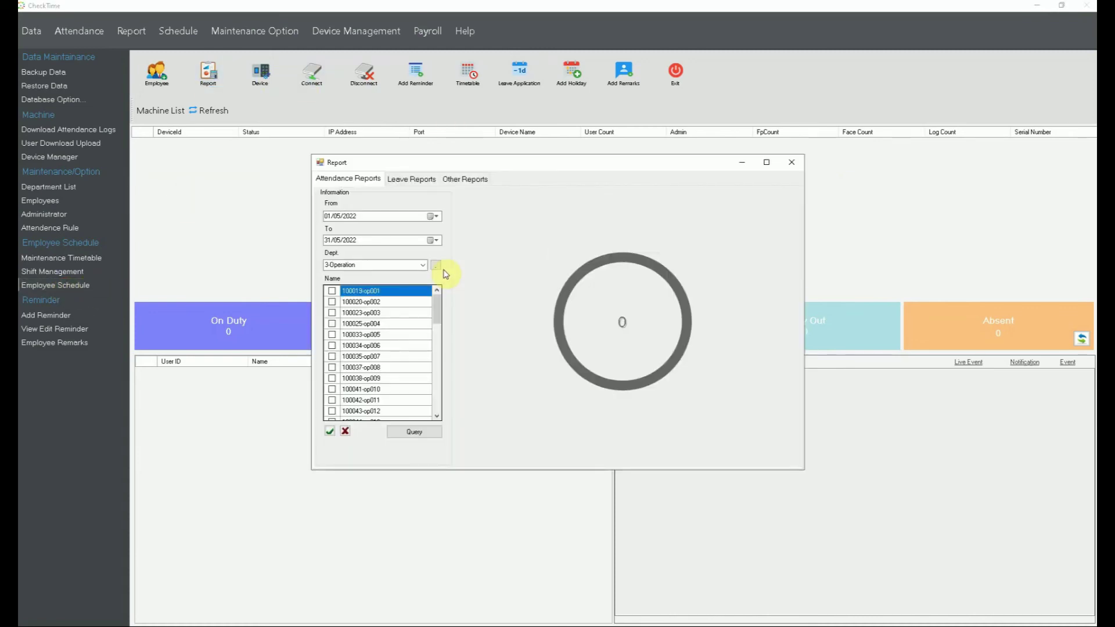
click(331, 290)
click(332, 301)
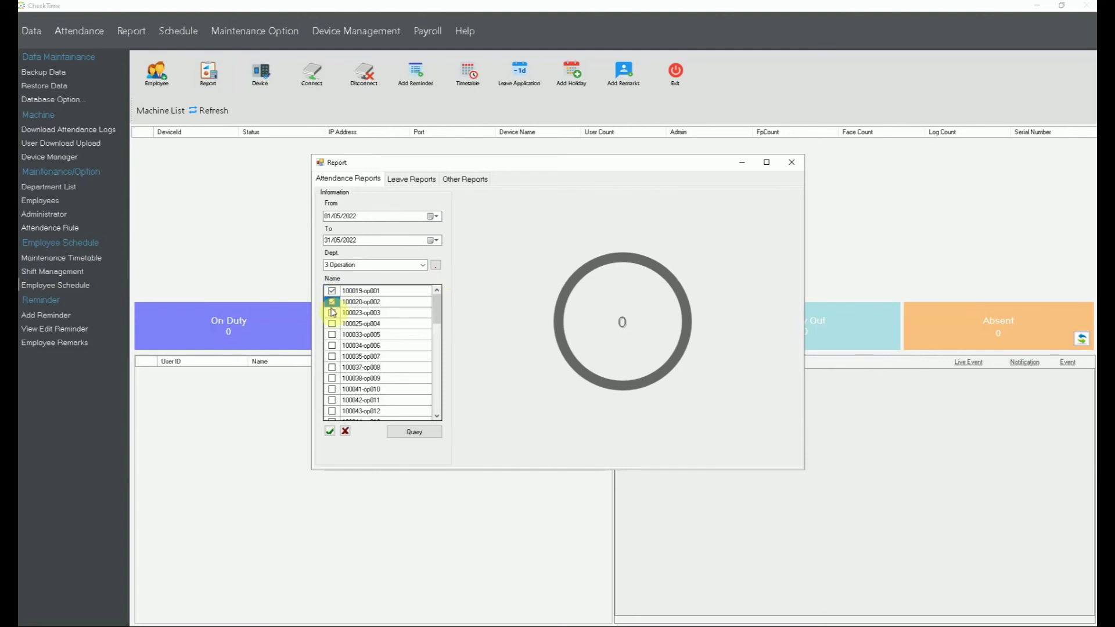
click(331, 313)
click(332, 324)
click(331, 335)
click(332, 346)
click(332, 355)
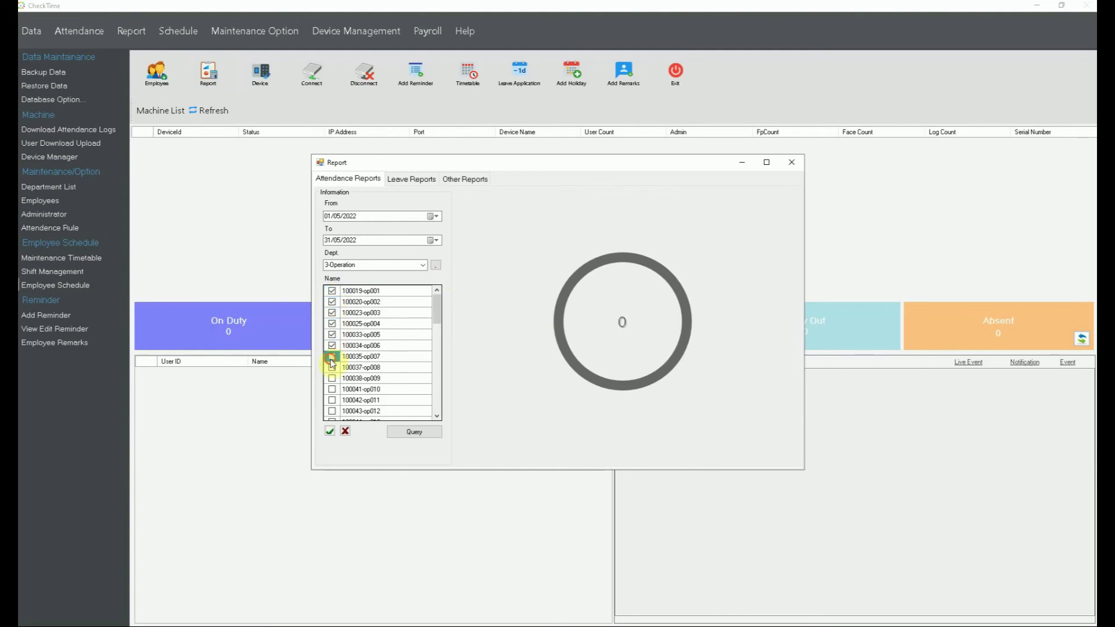
click(425, 436)
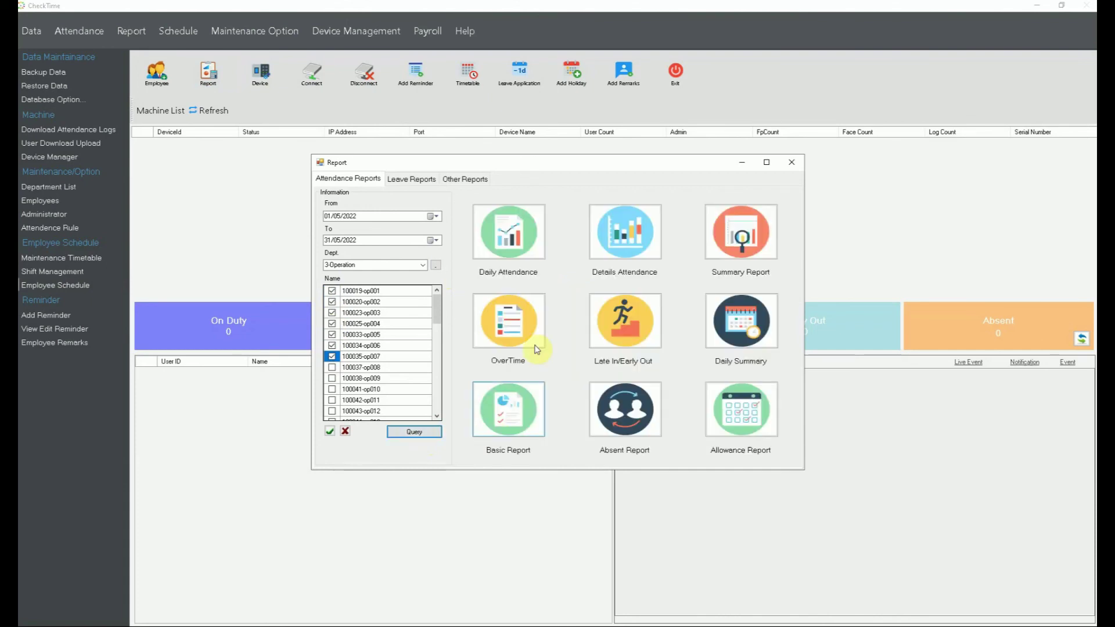
Scroll through the May 2022 Daily Attendance report, close it, and open Details Attendance
click(535, 242)
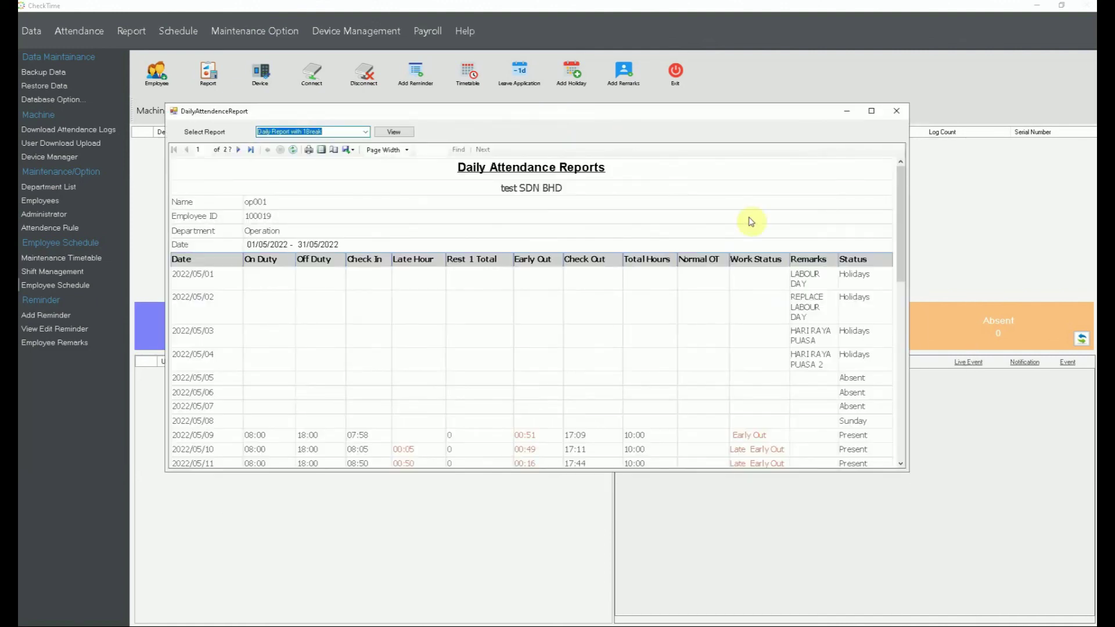
scroll(877, 372, down, 5)
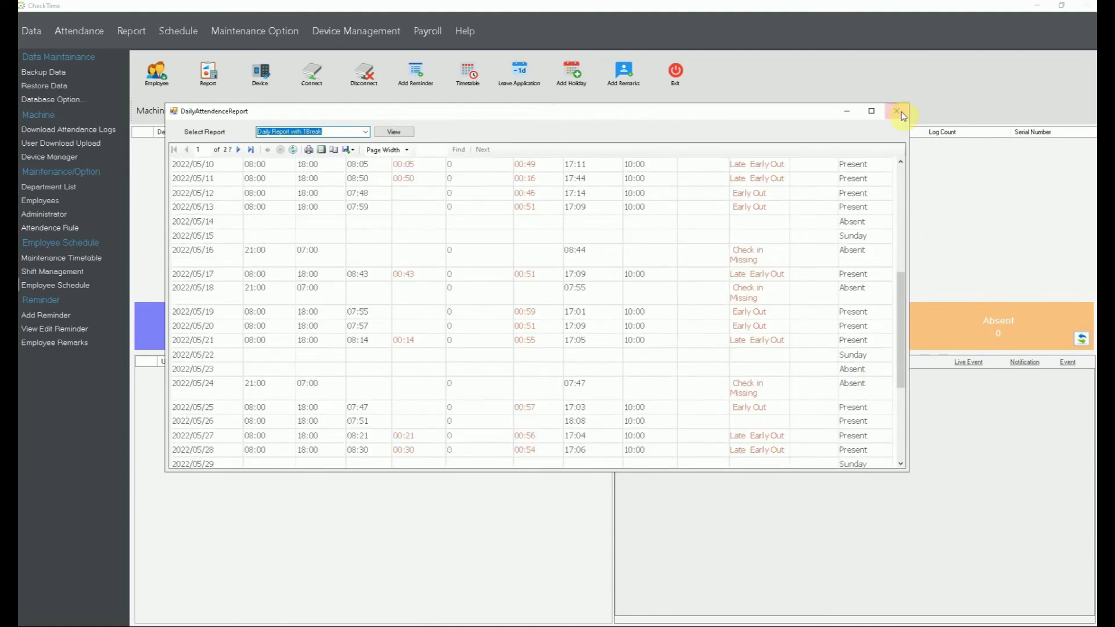
click(897, 111)
click(659, 216)
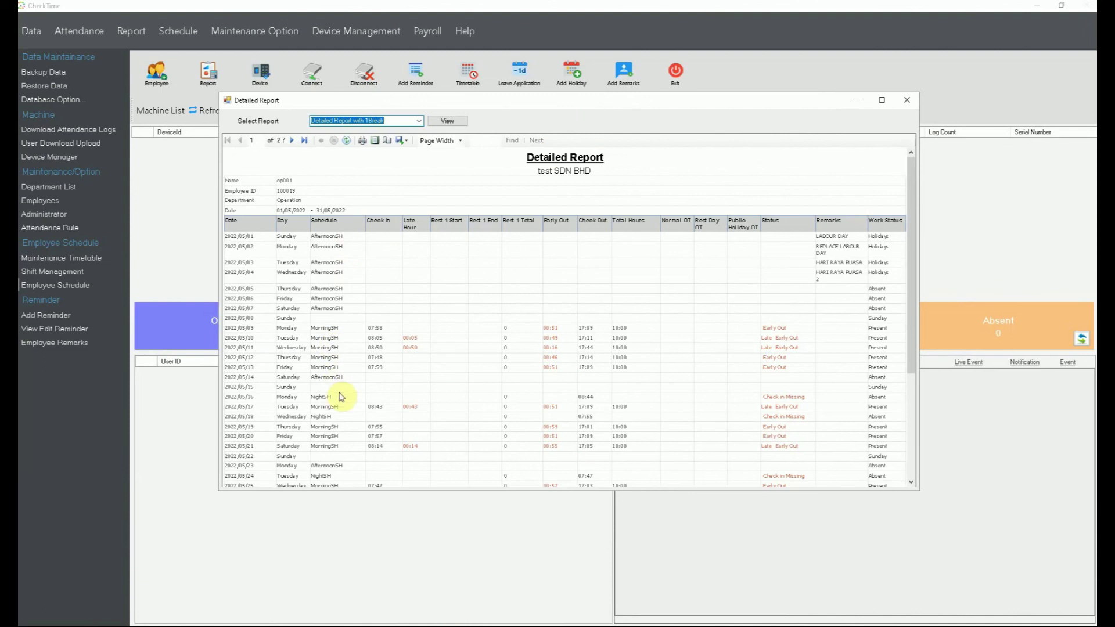
scroll(330, 432, down, 1)
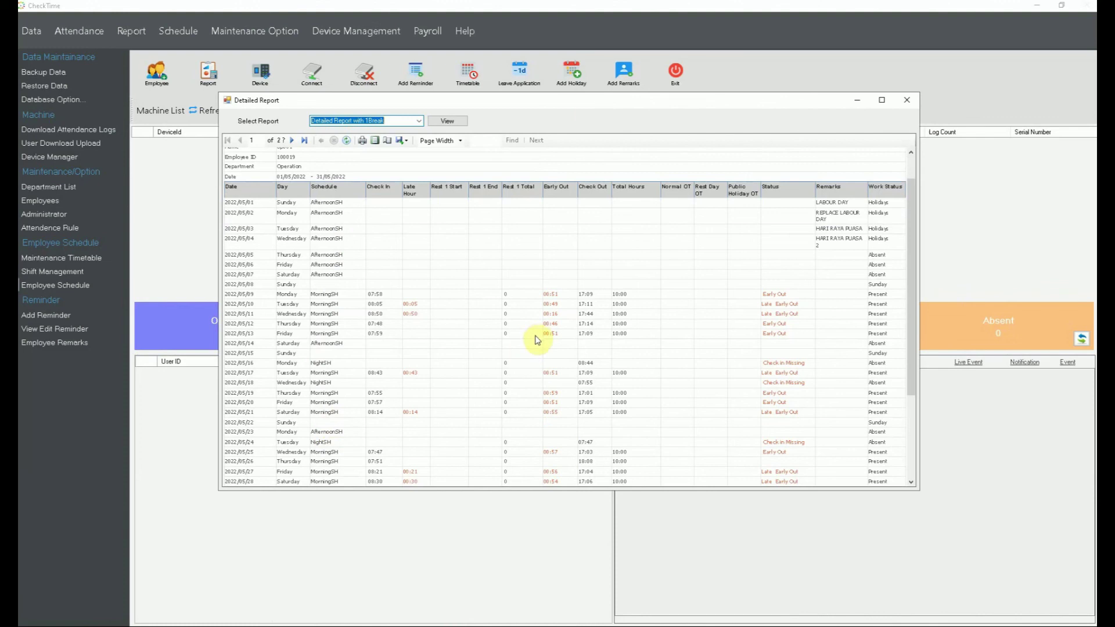
scroll(363, 297, down, 1)
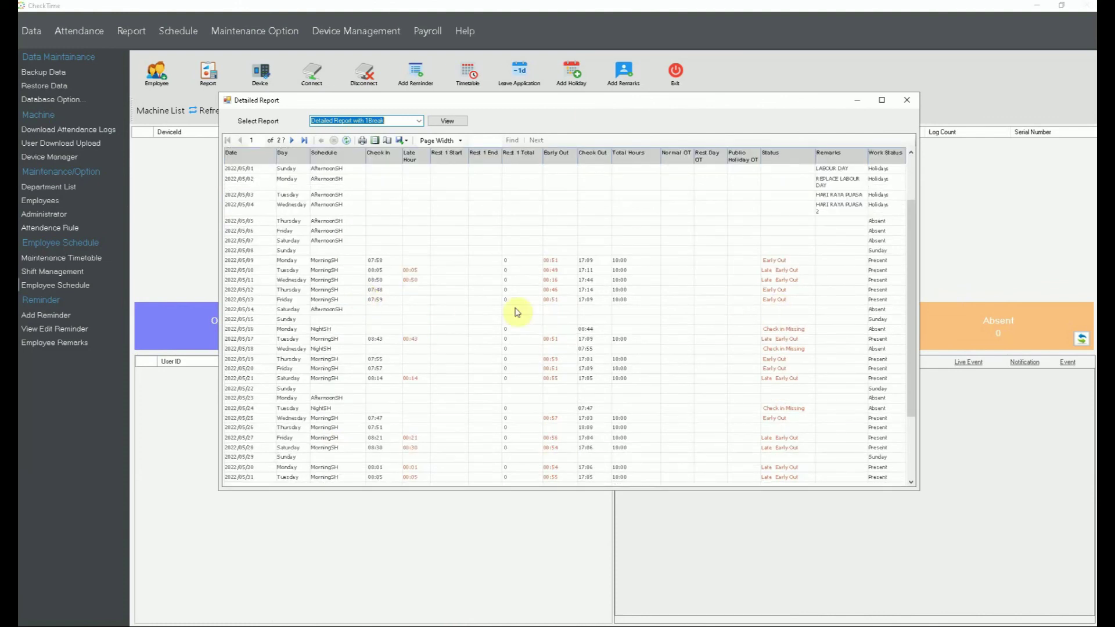
scroll(551, 383, down, 8)
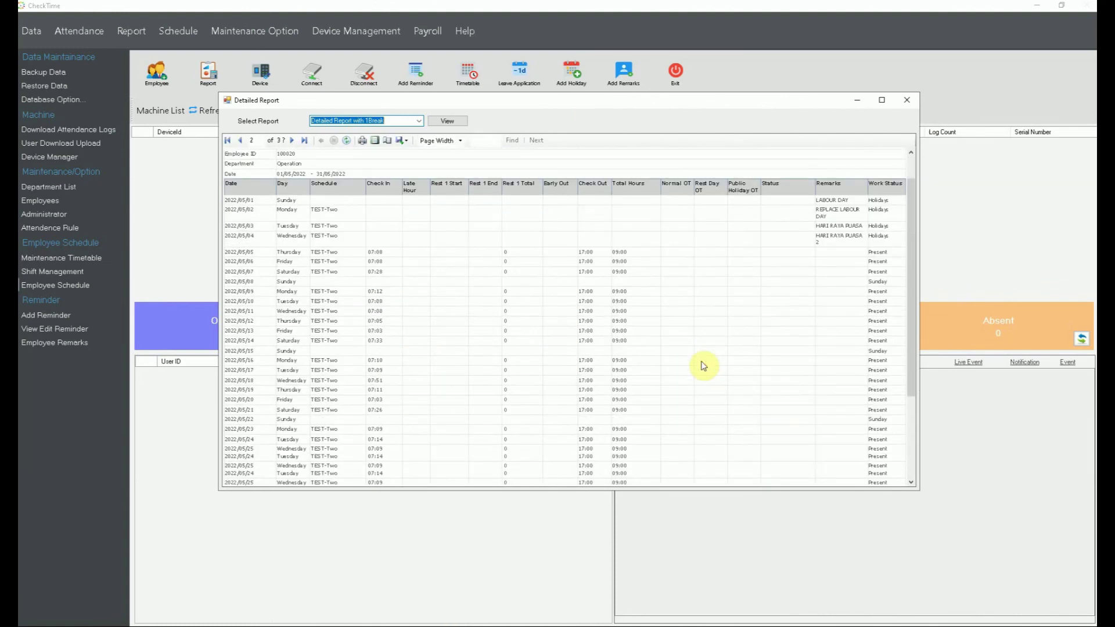
scroll(407, 314, down, 1)
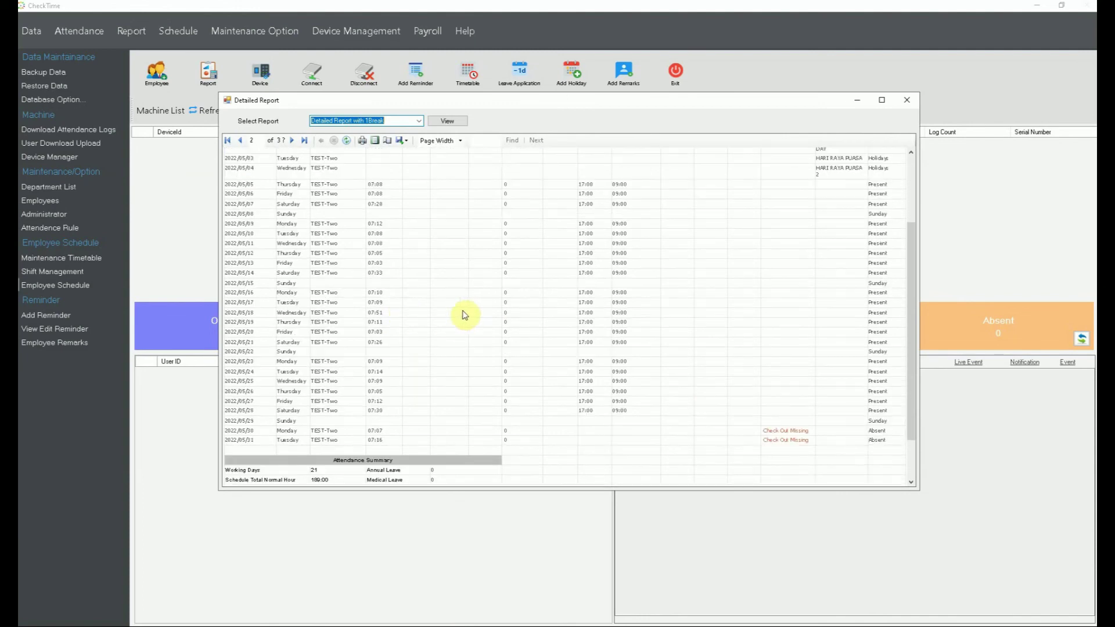
scroll(486, 312, up, 5)
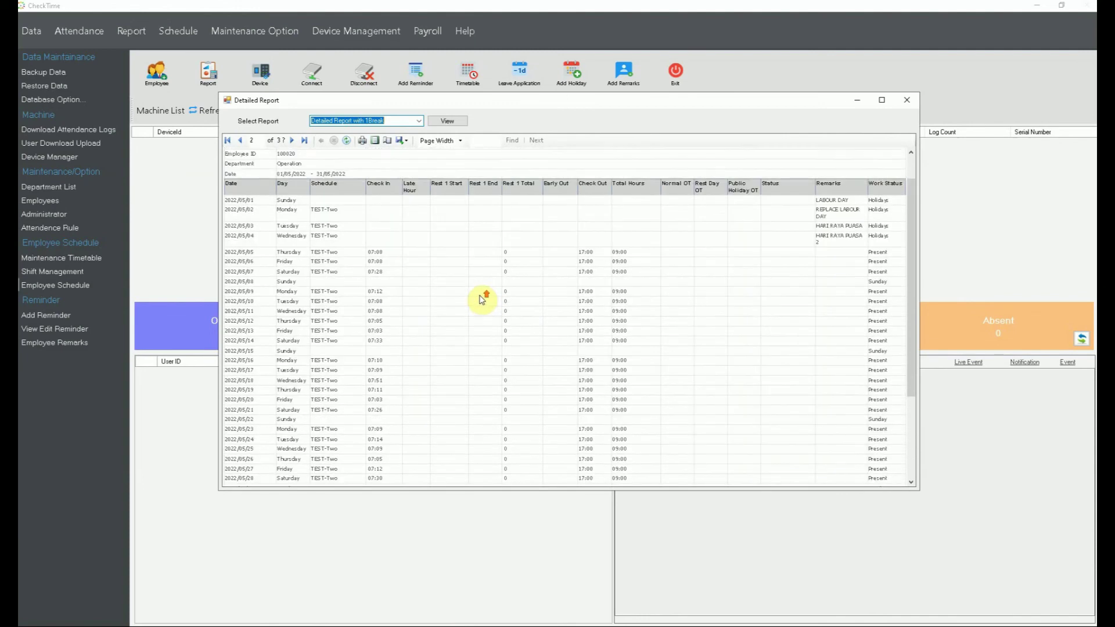
scroll(797, 398, down, 8)
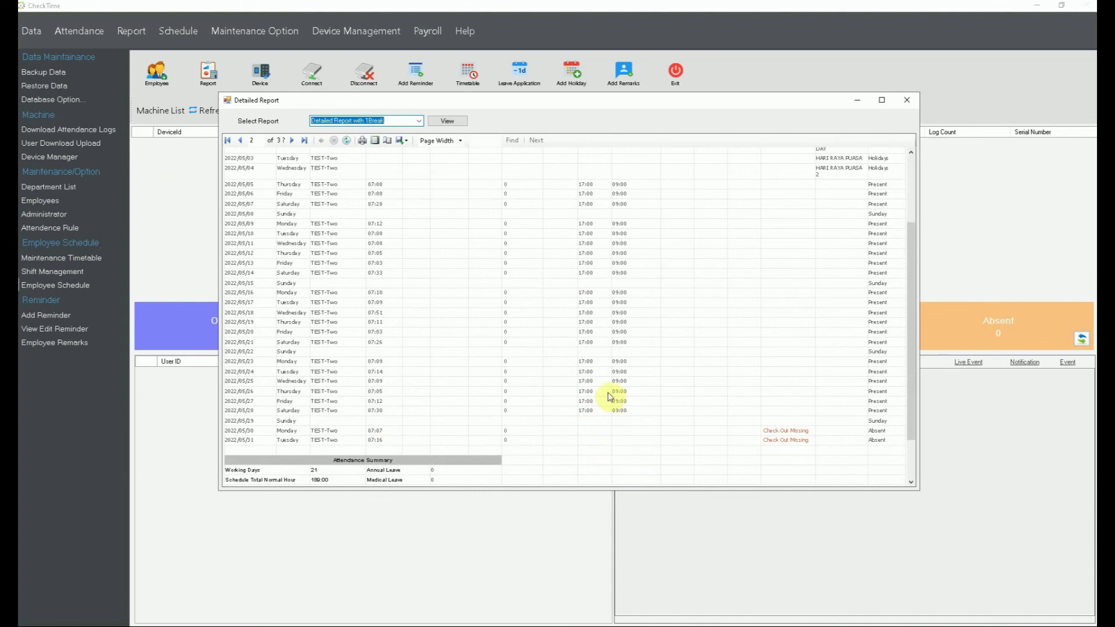
scroll(610, 393, down, 10)
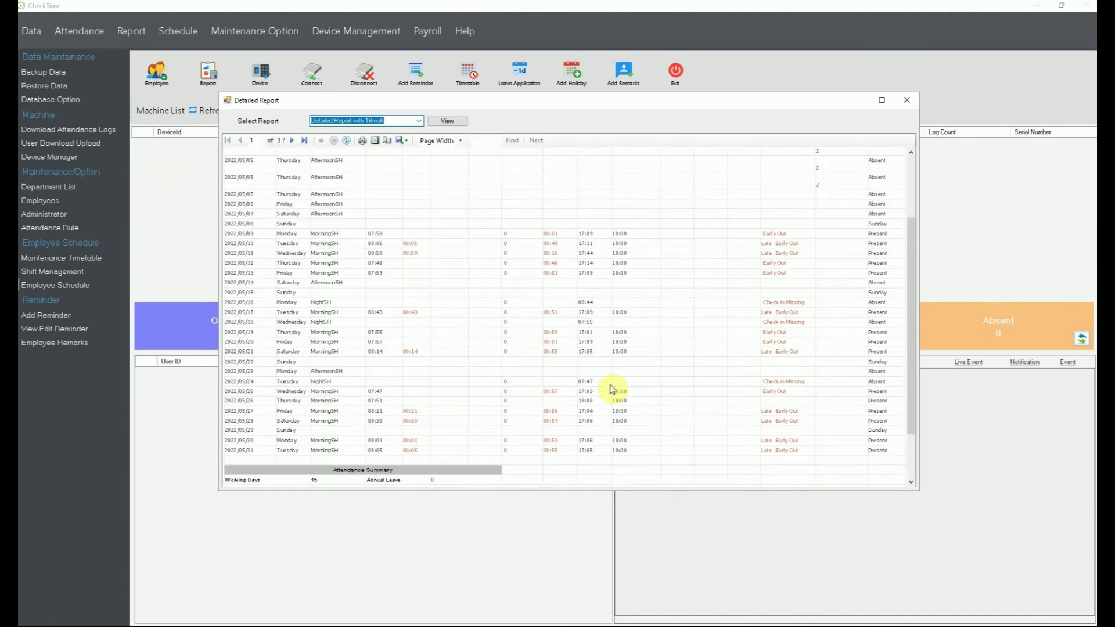
scroll(611, 387, down, 3)
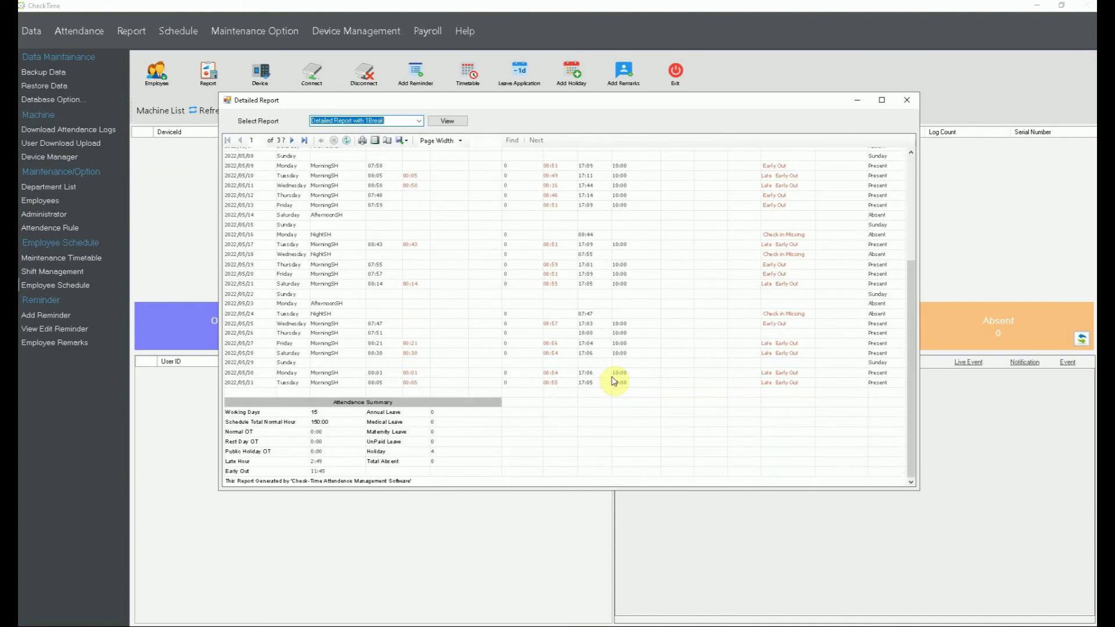
scroll(610, 386, up, 3)
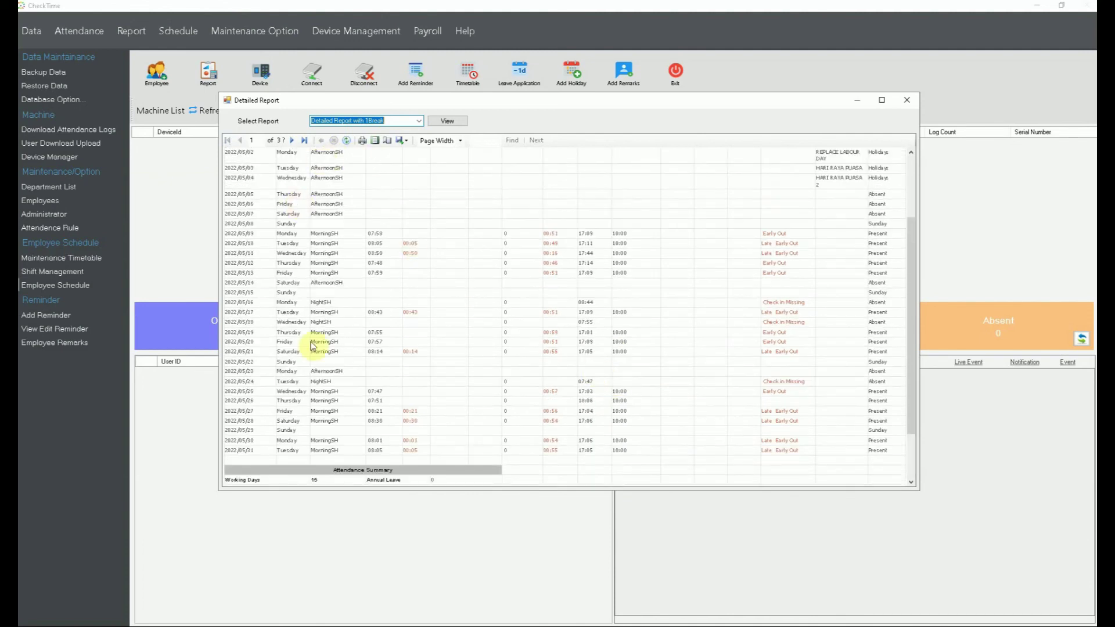
scroll(608, 400, up, 5)
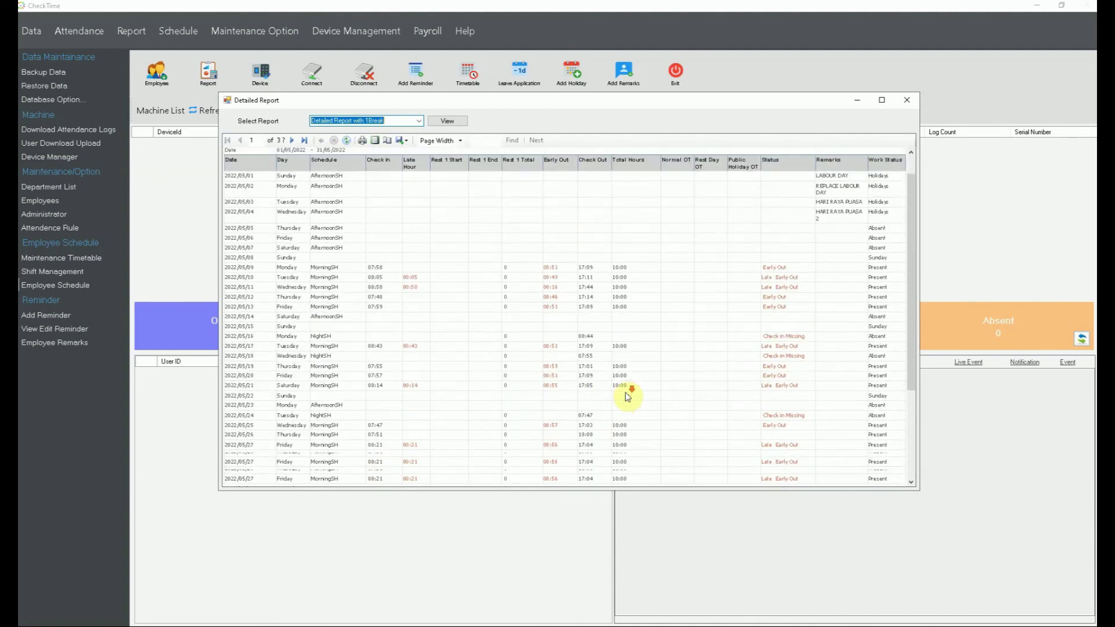
scroll(615, 398, down, 8)
scroll(628, 397, up, 7)
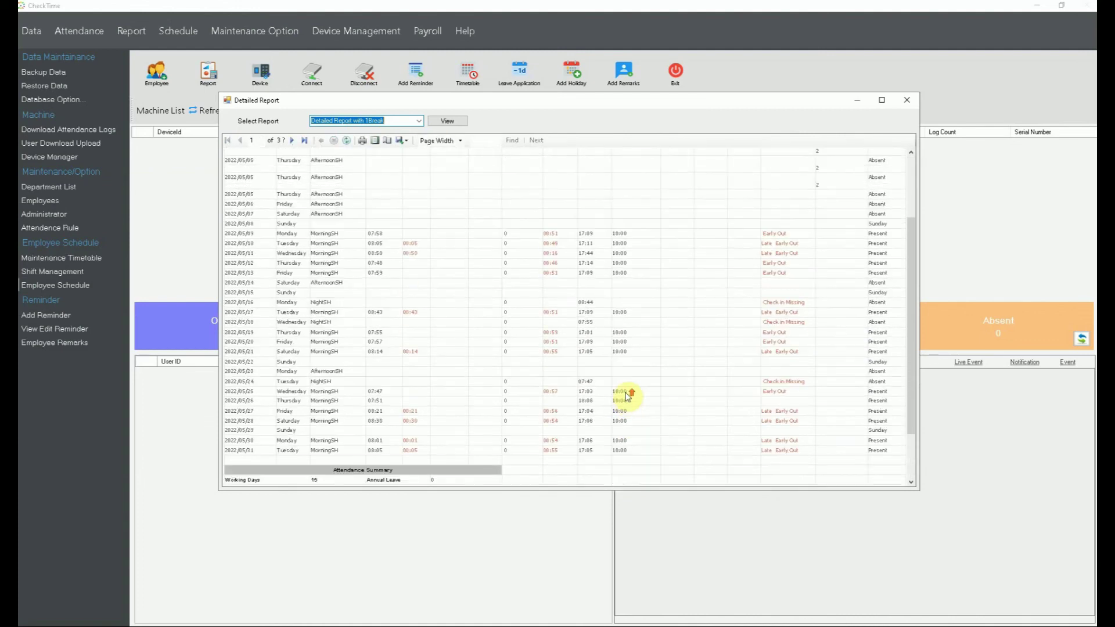